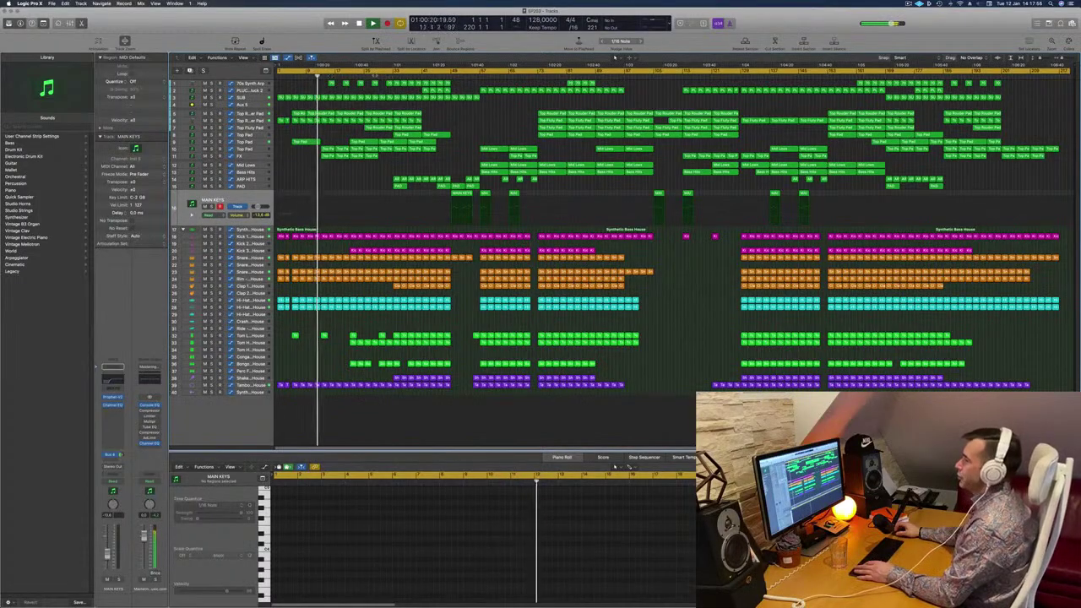
Jump playback to about bar 33 and display the Kick 3 - Synthetic Bass House track.
click(392, 76)
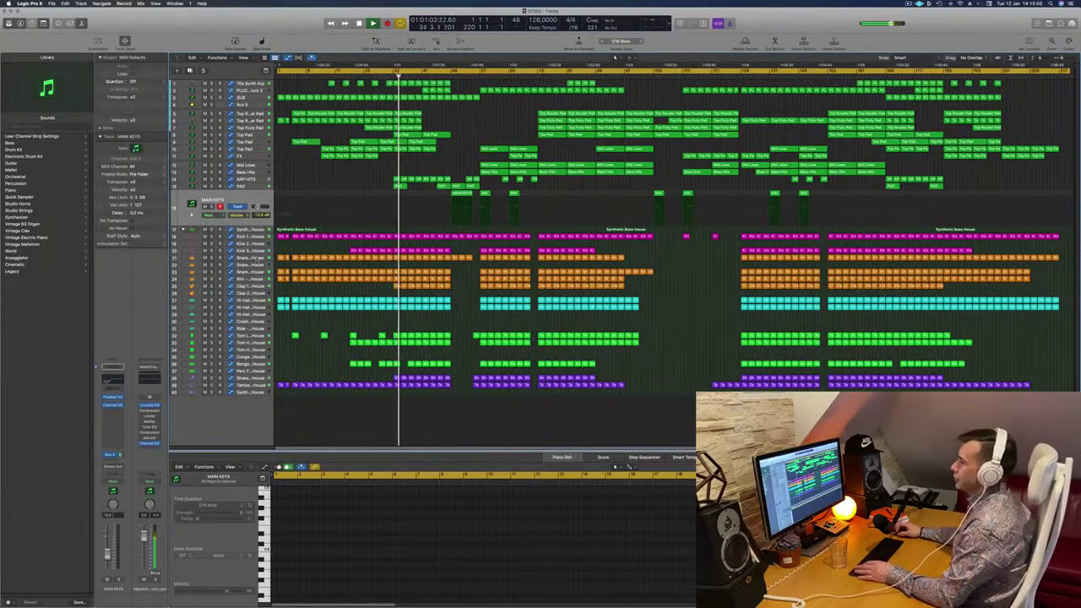
click(253, 250)
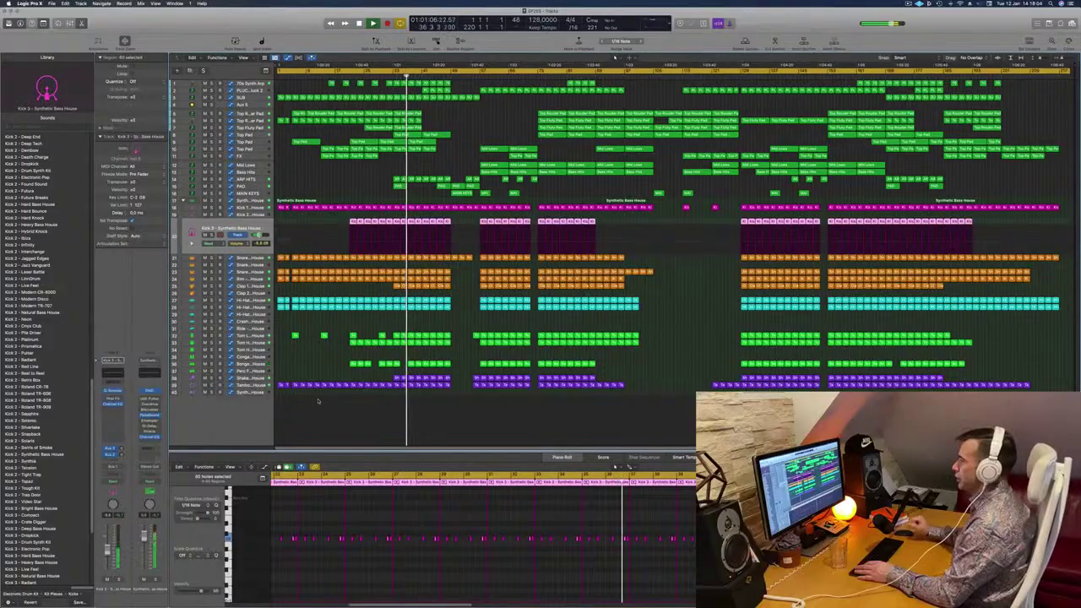
Audition the Aux 5 track in solo, and turn its solo off again.
click(368, 174)
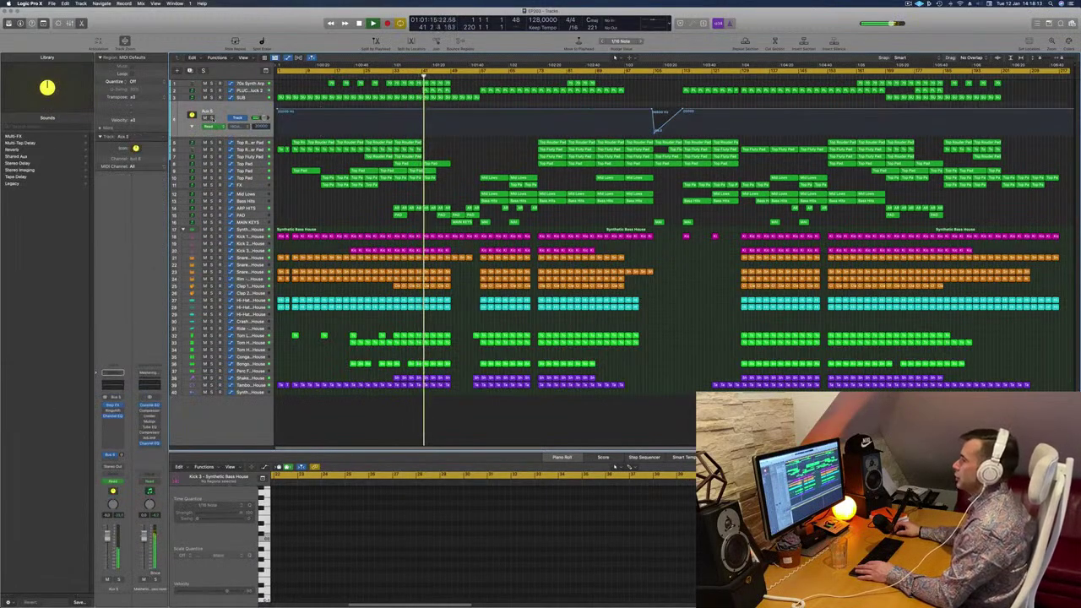
key(s)
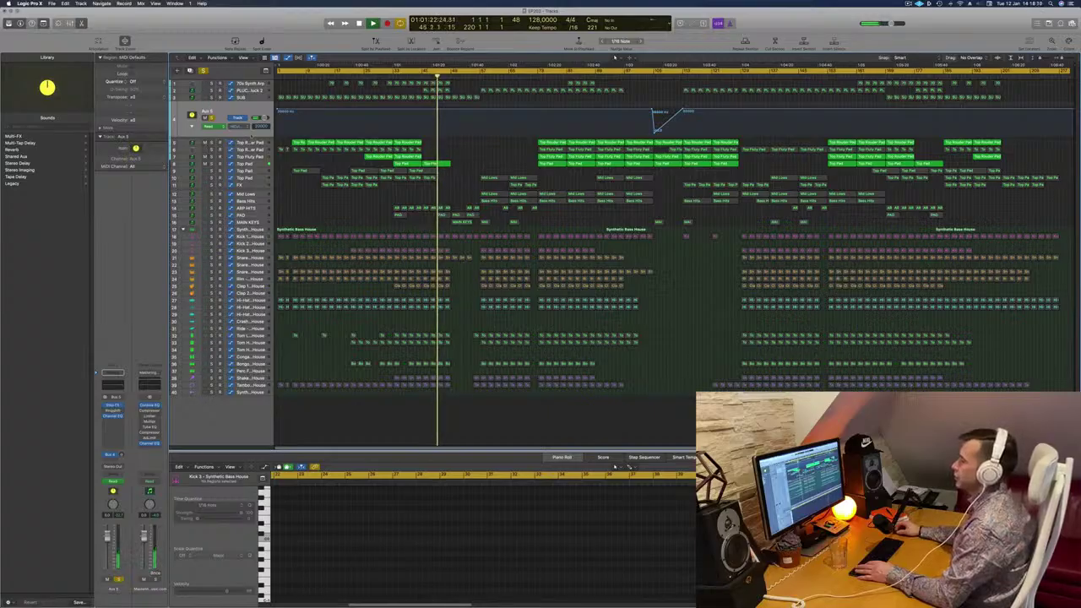
click(211, 118)
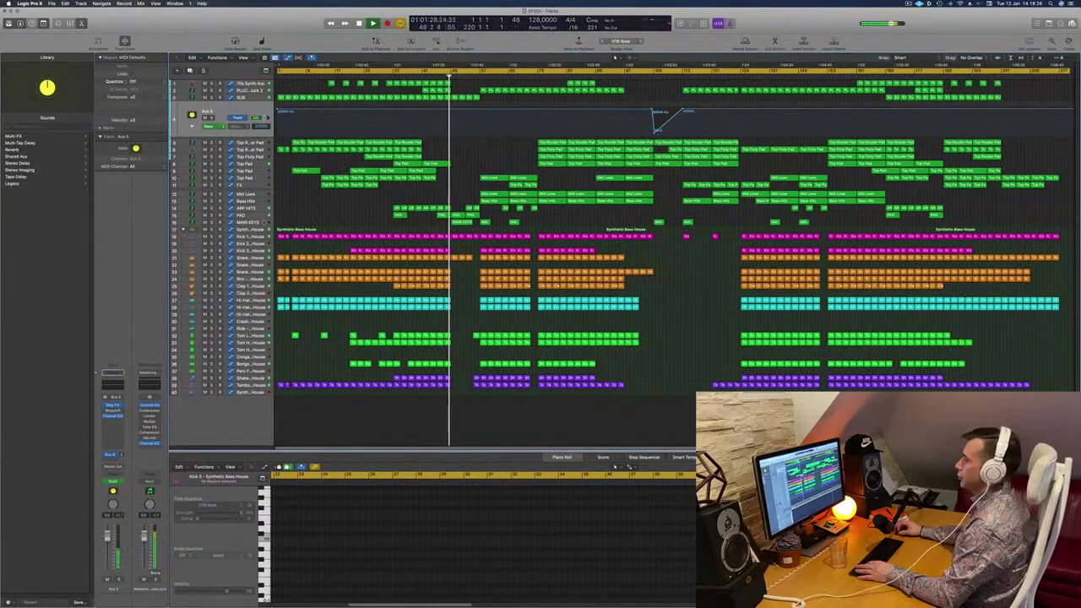
Examine the Prophet V synthesizer of the MAIN KEYS track in its plug-in window, and close the window.
click(262, 222)
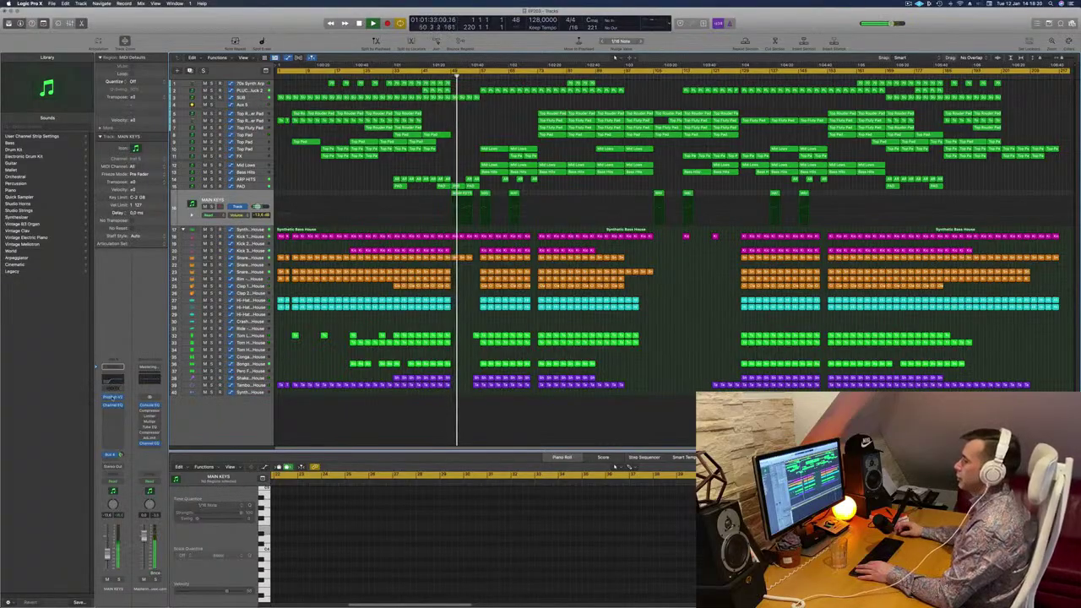
click(113, 397)
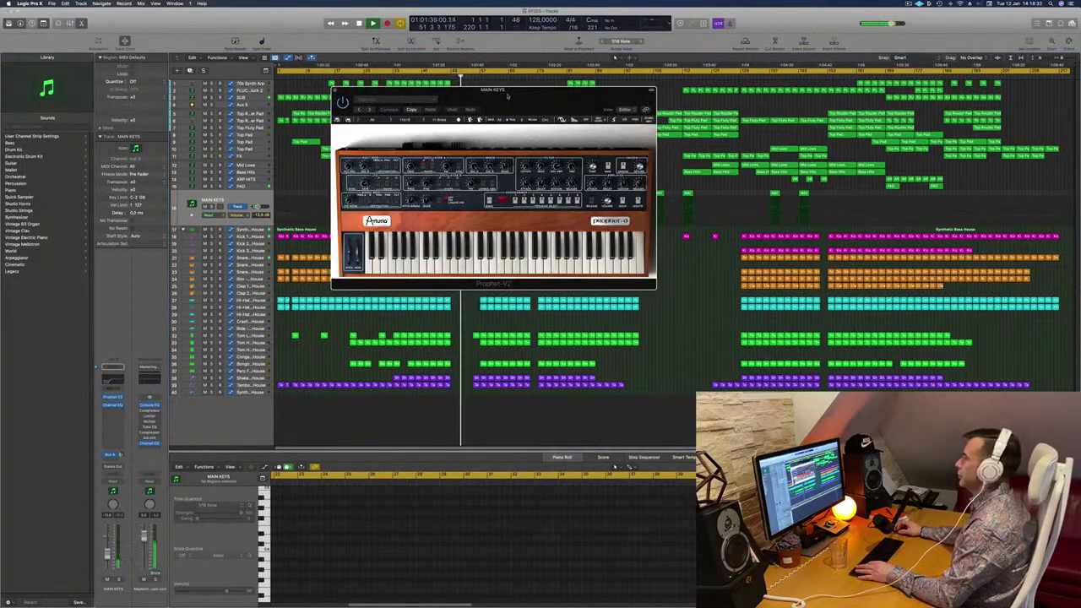
drag(508, 95, 635, 222)
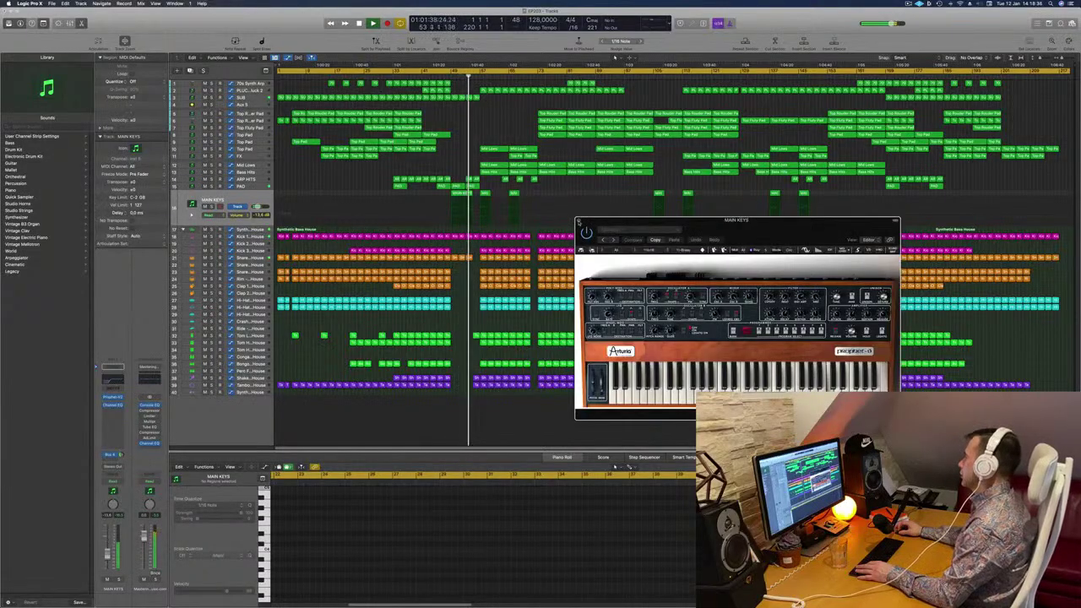
click(578, 222)
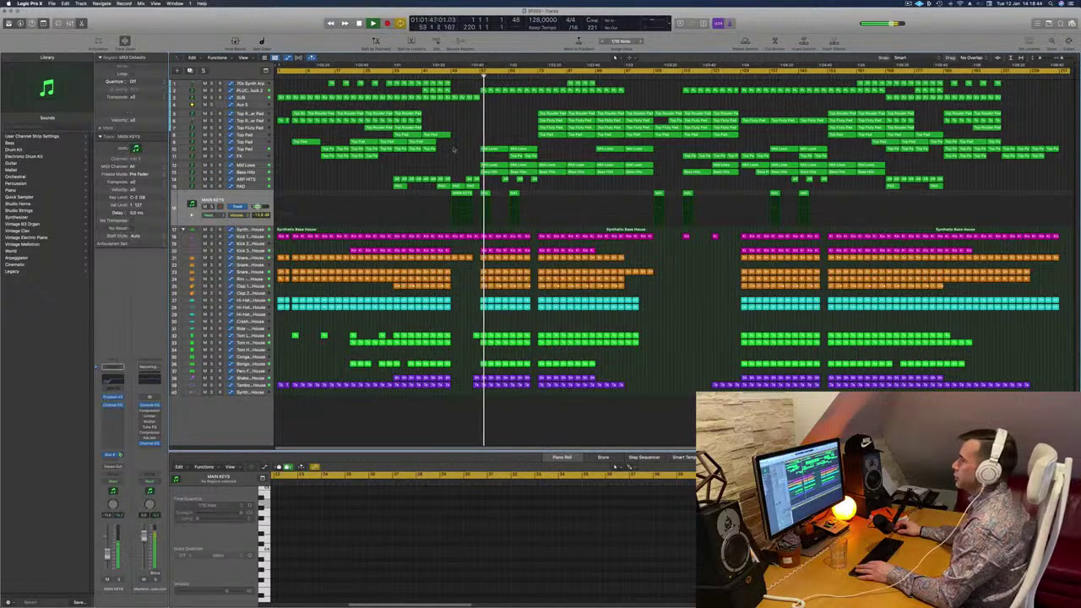
Briefly solo the Mid Lows and Bass Hits tracks in turn, leaving both unsoloed and all regions deselected.
click(245, 166)
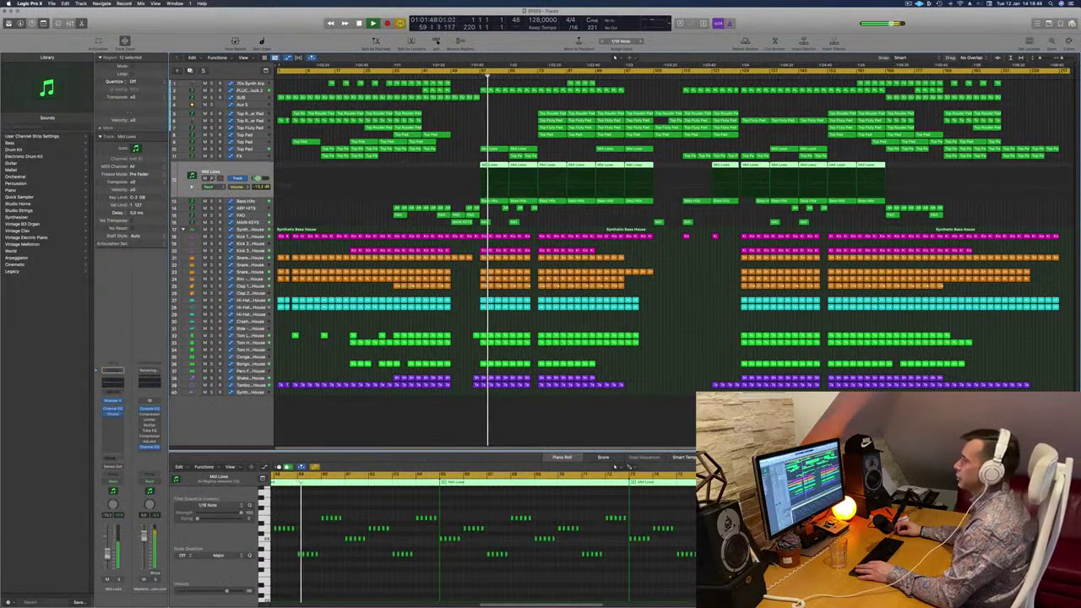
key(s)
click(212, 178)
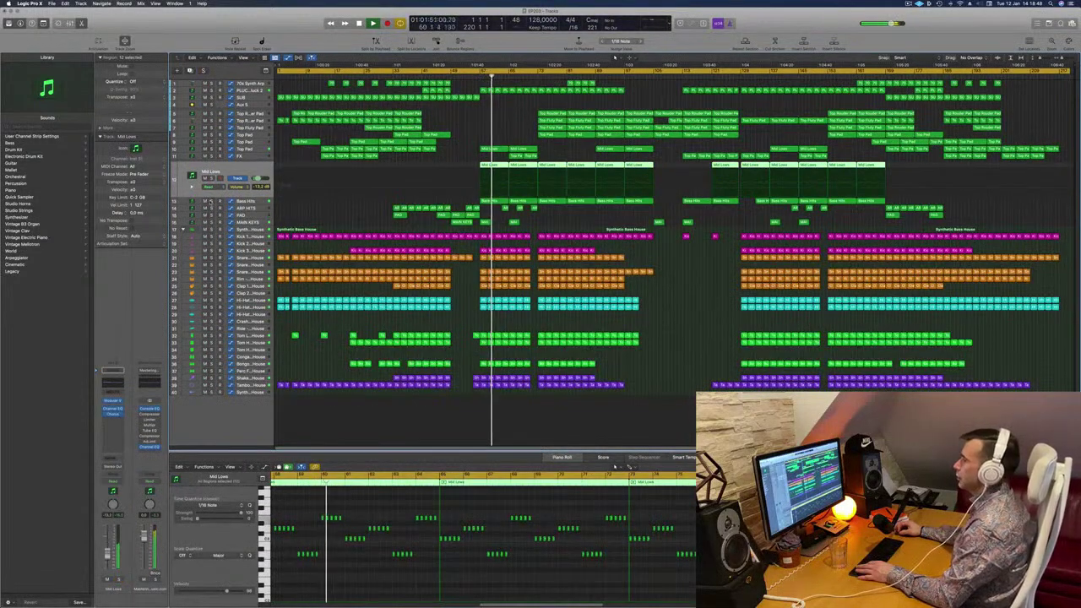
click(211, 201)
click(211, 201)
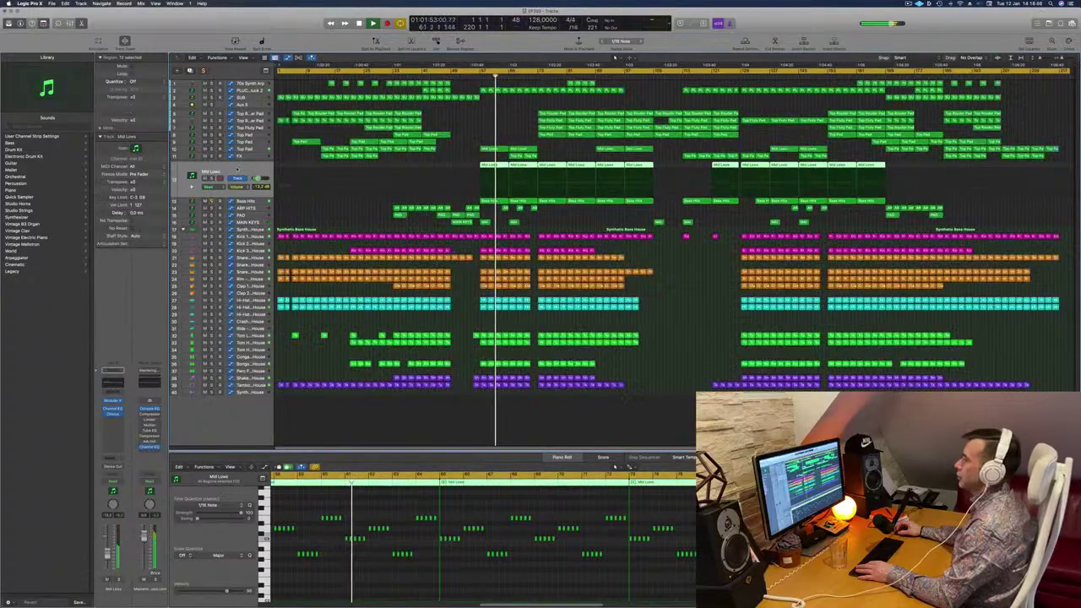
click(513, 127)
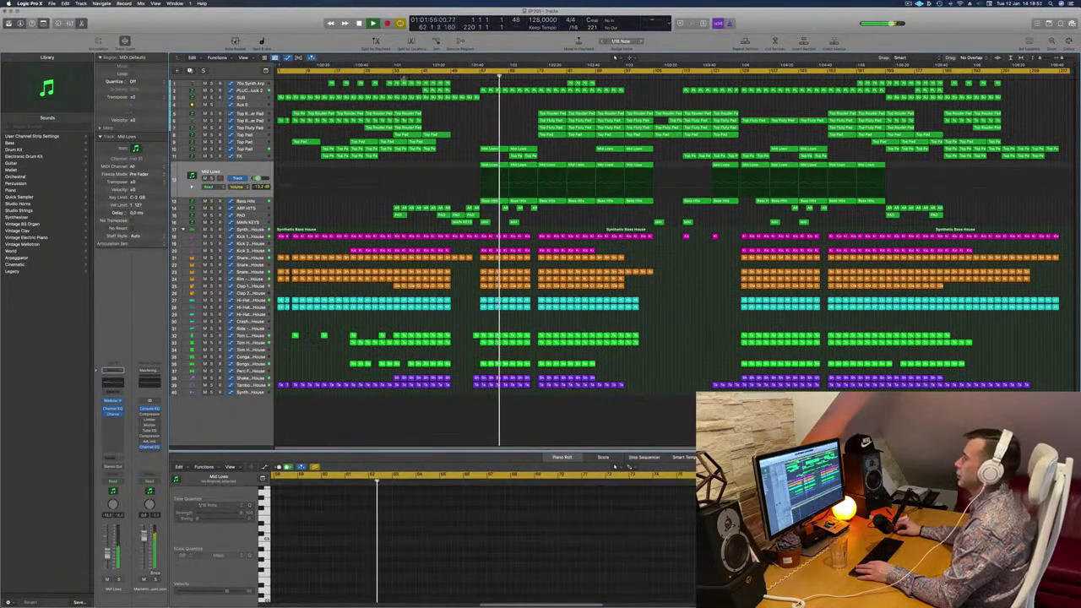
Briefly solo the PLUCK - Progressive Pluck 2 track to check its part, and deselect its regions.
click(250, 91)
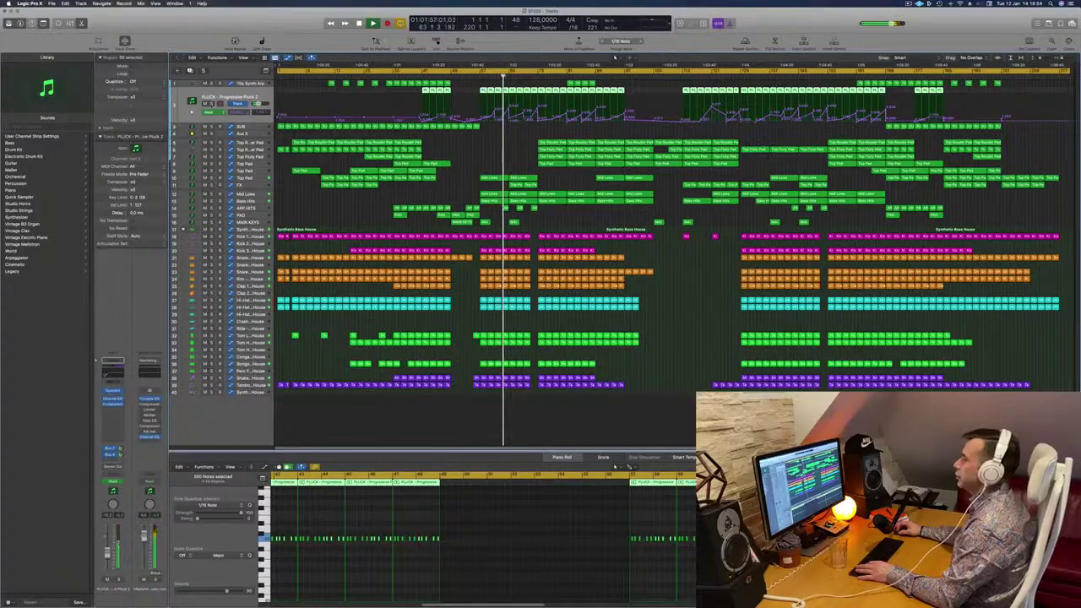
click(212, 104)
click(212, 104)
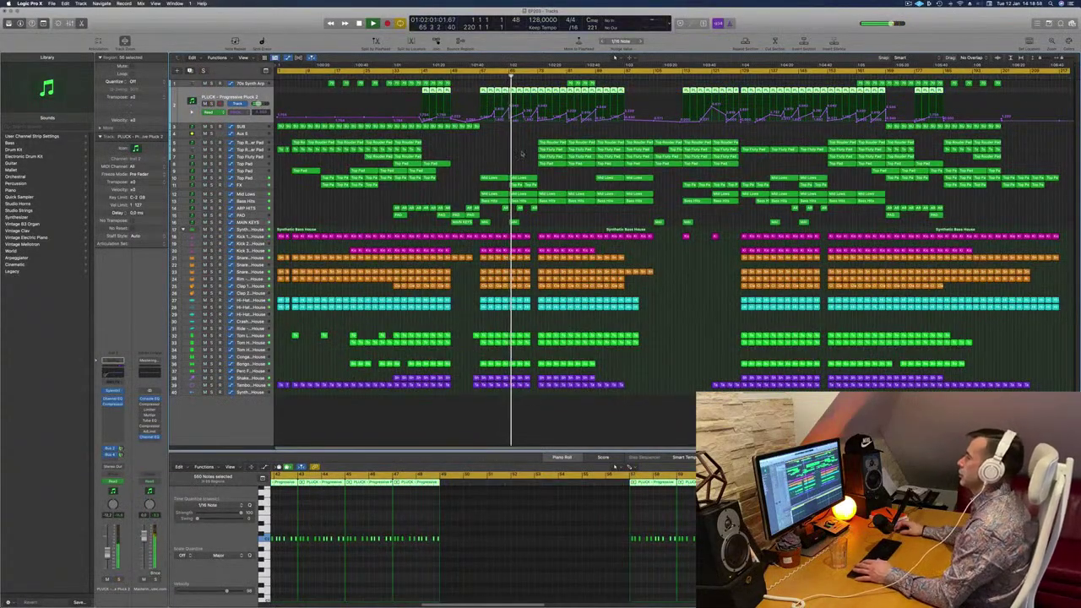
click(474, 155)
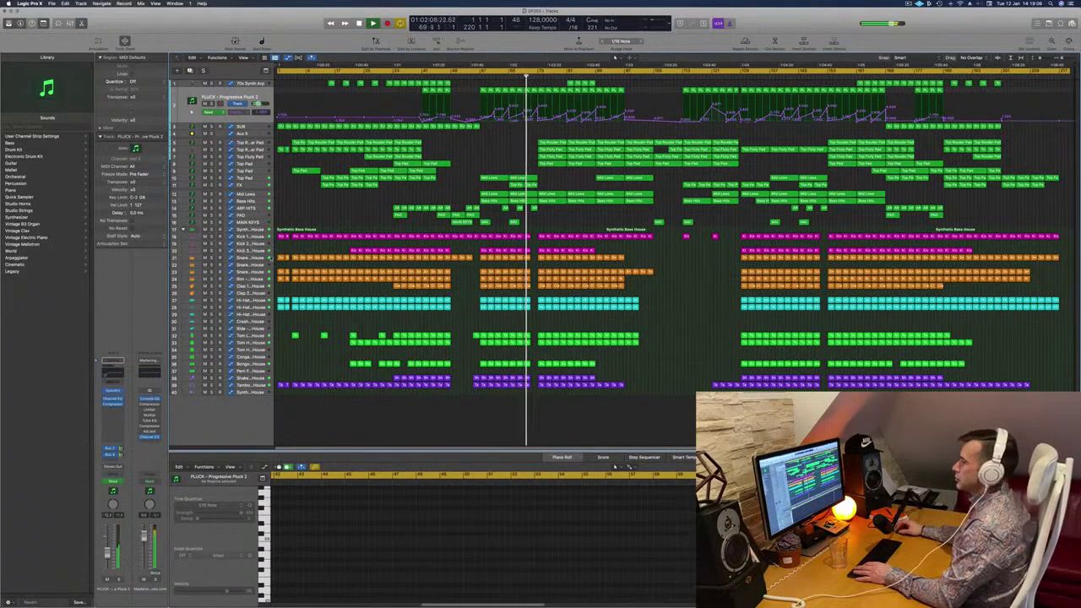
Review the Snare 1, Rim and Snare 3 tracks, muting and unmuting Snare 3, and deselect all regions.
click(259, 258)
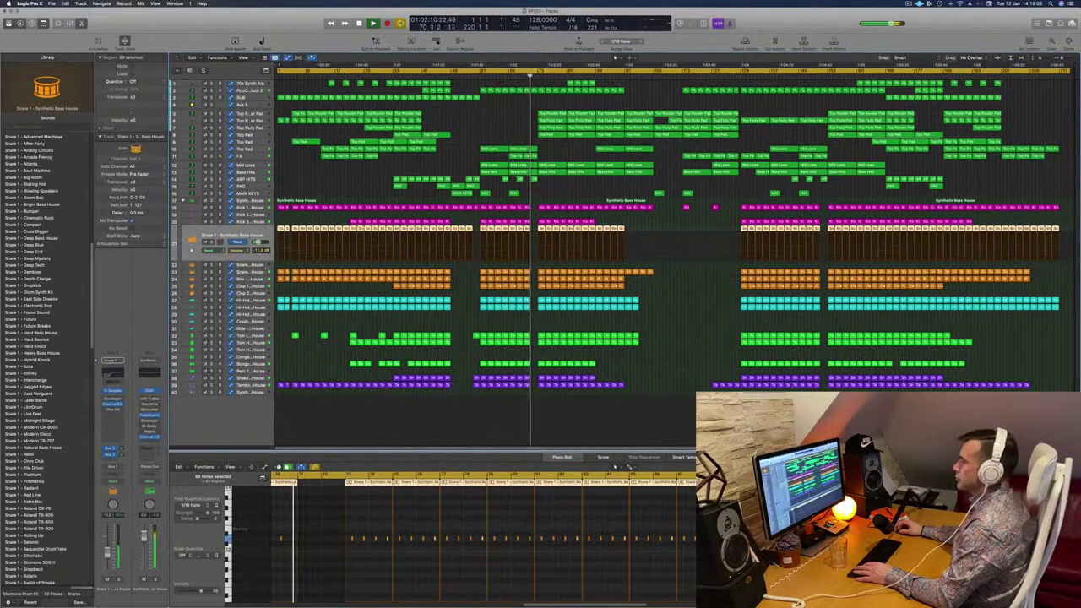
click(255, 280)
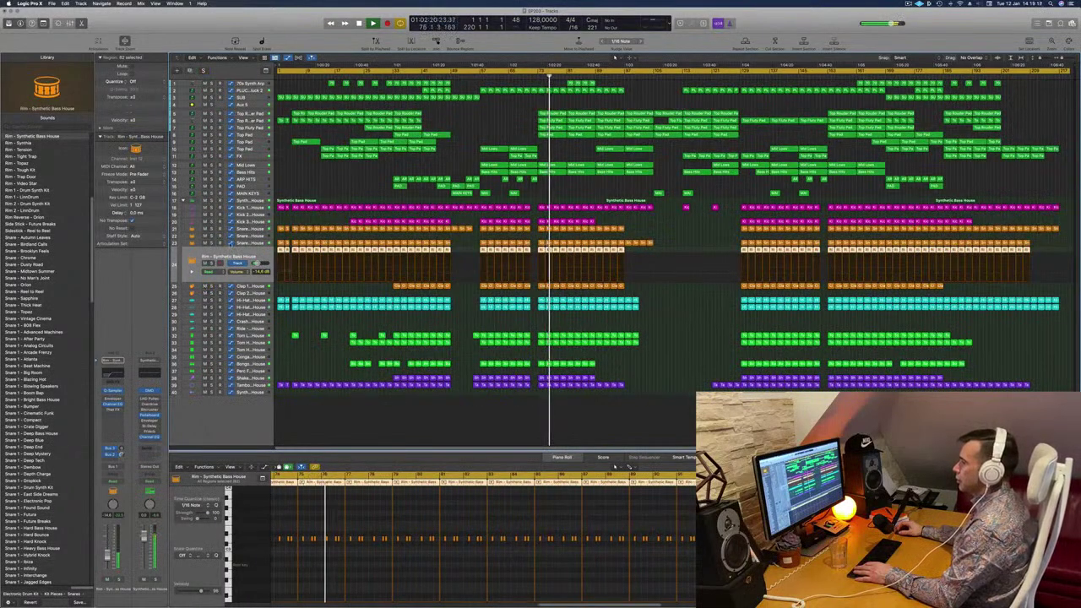
key(Up)
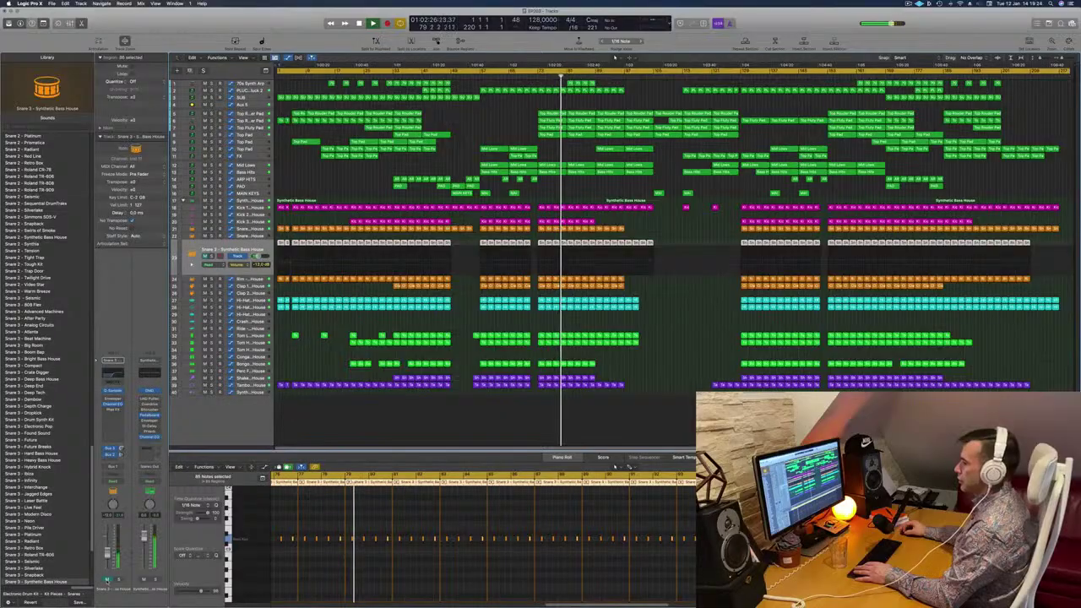
key(ctrl+m)
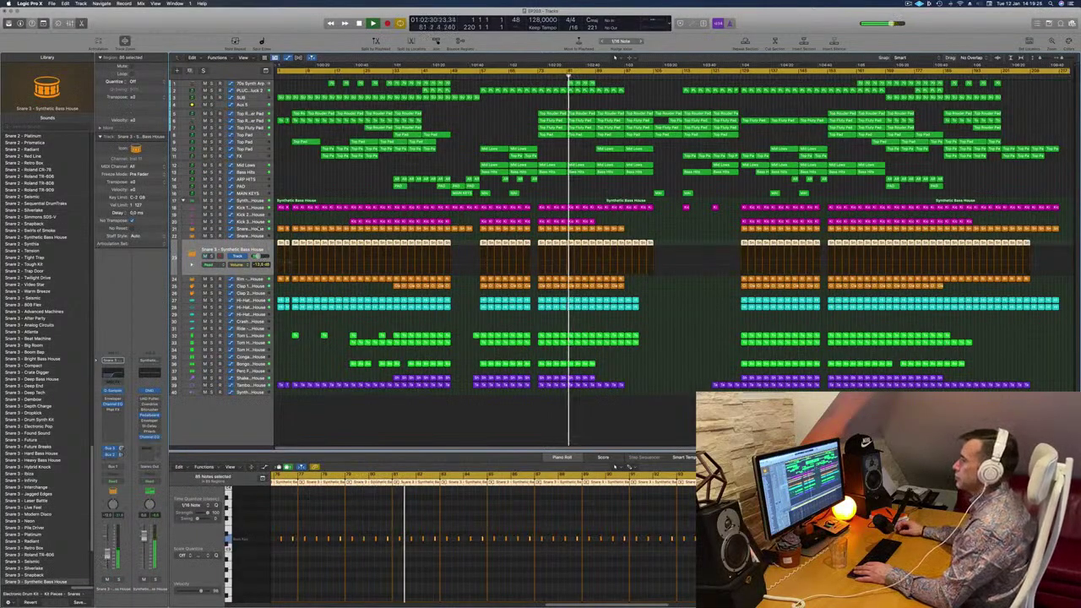
key(Up)
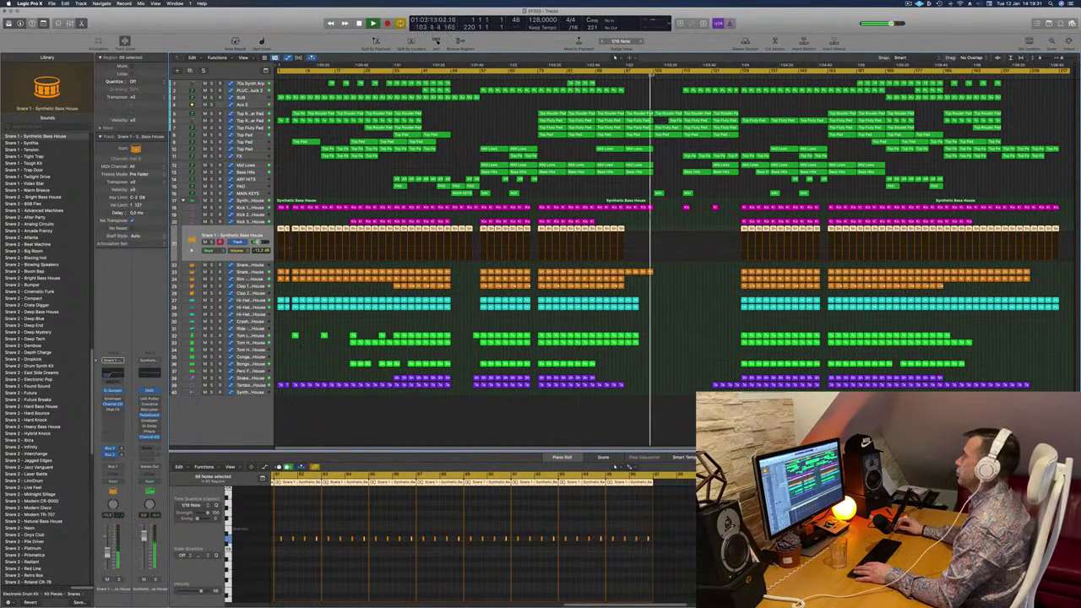
click(704, 212)
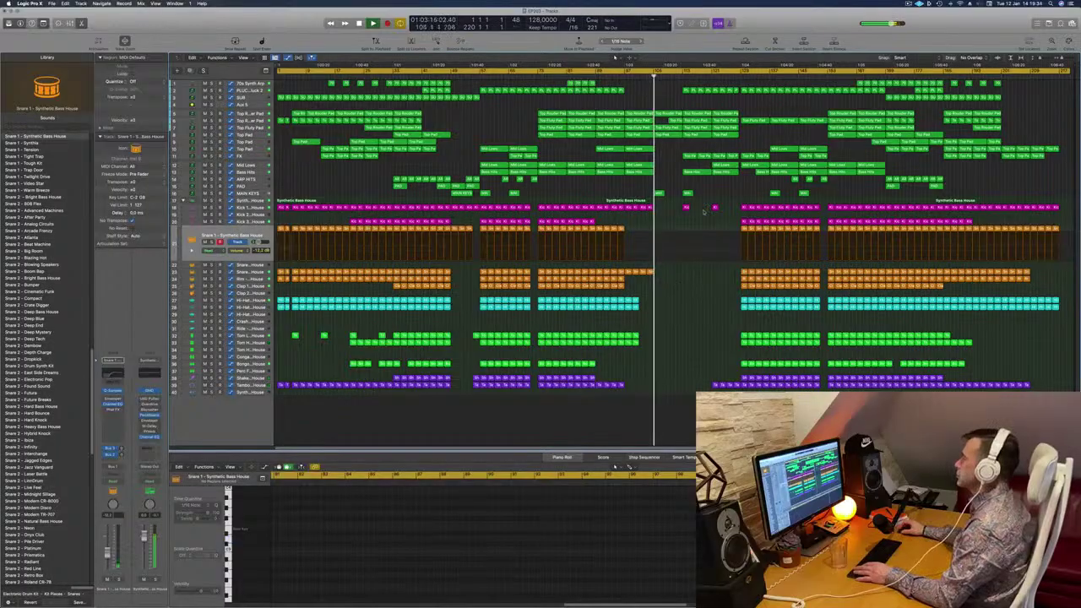
Keep the Aux 5 track's automation mode at Read and reveal its additional automation lane.
click(246, 105)
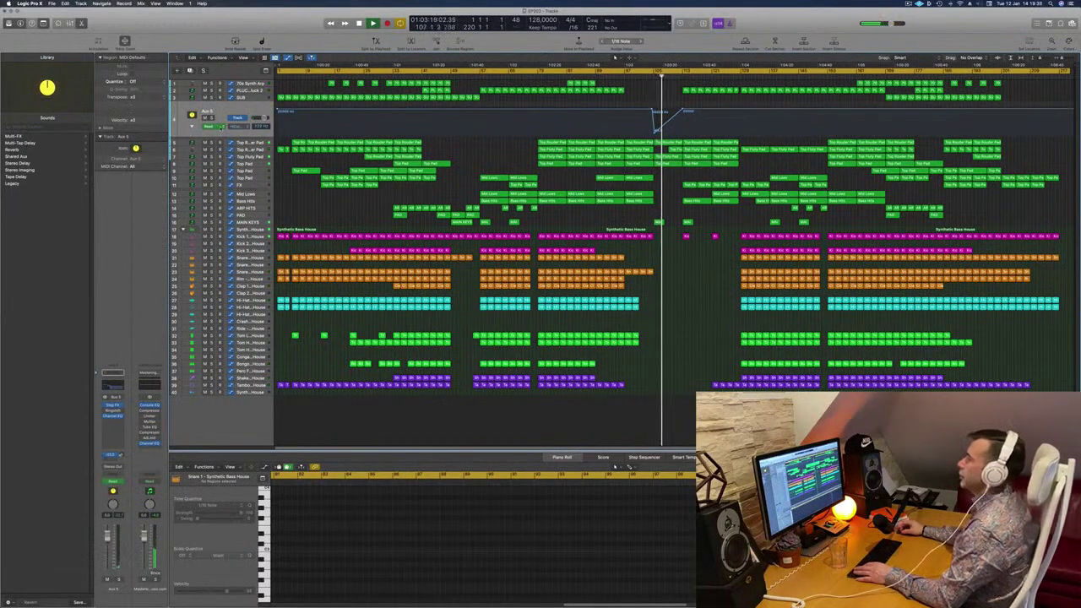
click(209, 125)
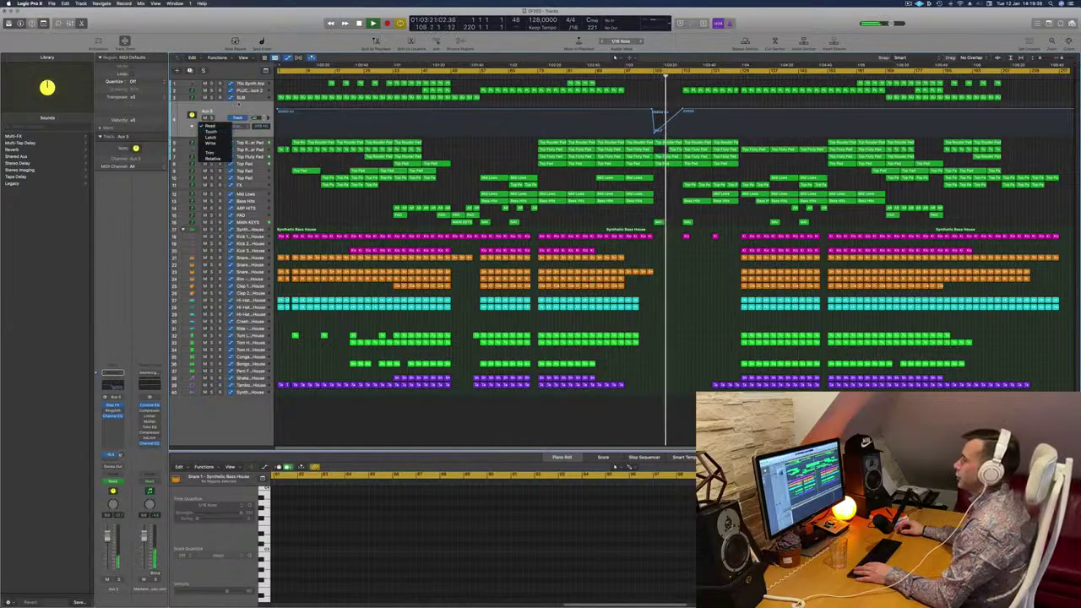
click(210, 126)
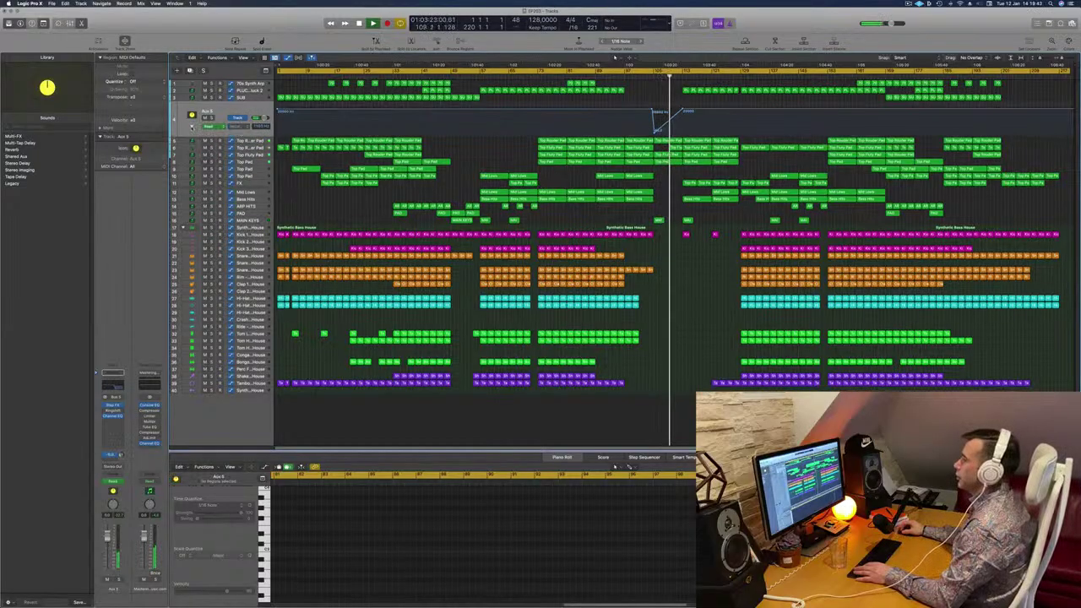
click(193, 127)
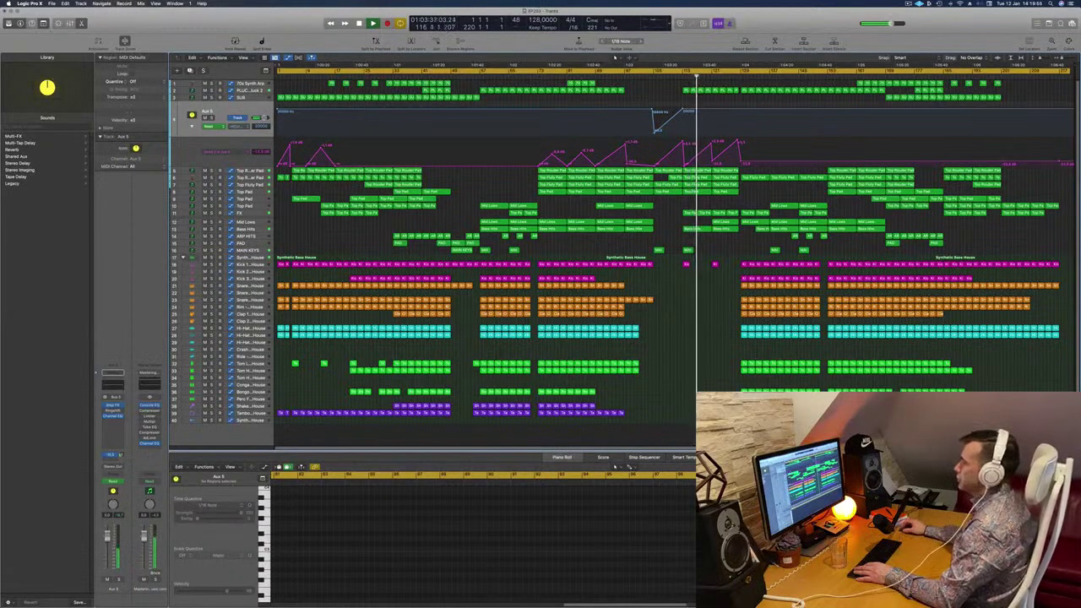
Check the FX track and its automation with a brief solo, and deselect its regions.
click(260, 213)
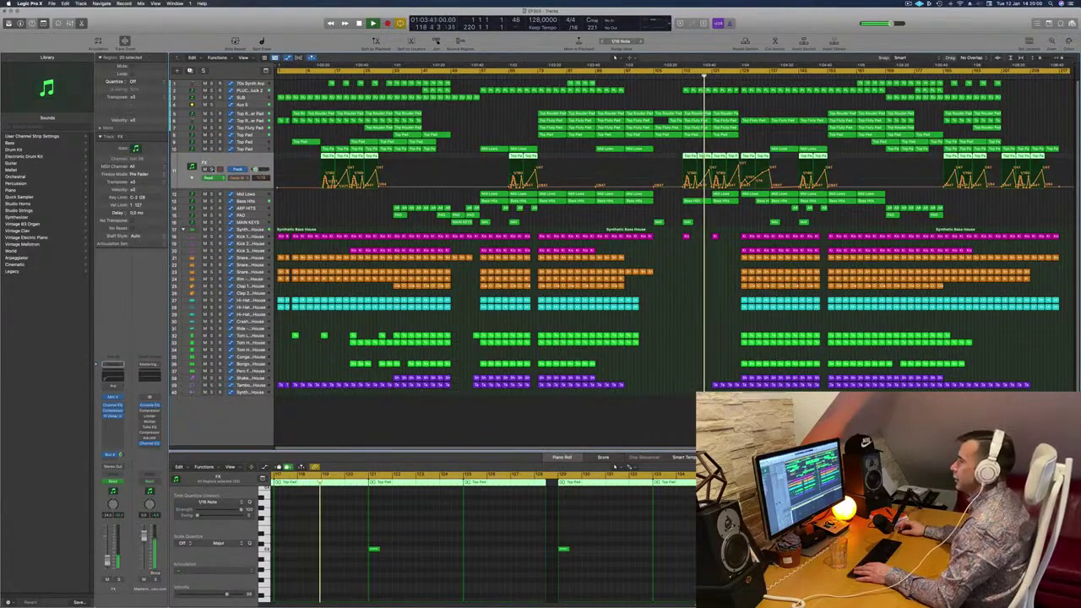
key(s)
key(s)
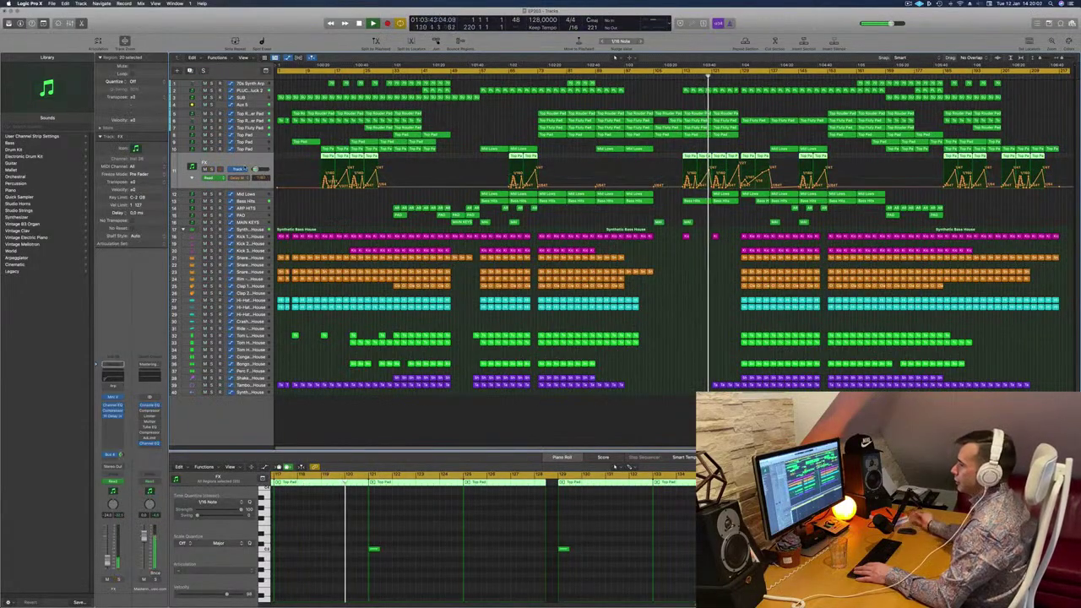
click(665, 340)
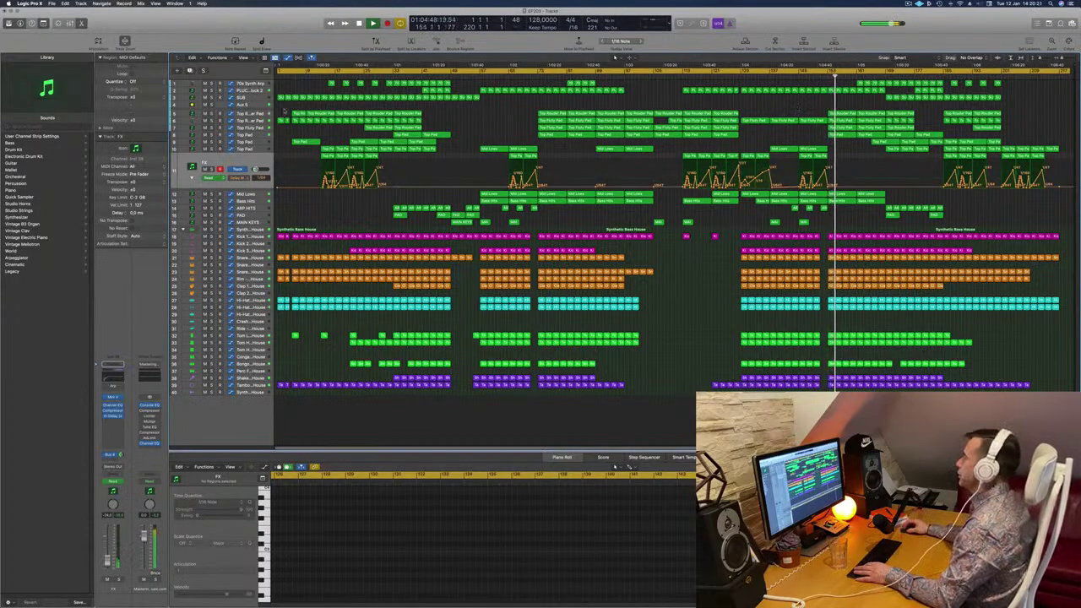
Expand the Aux 5 track again so its second automation lane is shown below the main one.
click(806, 105)
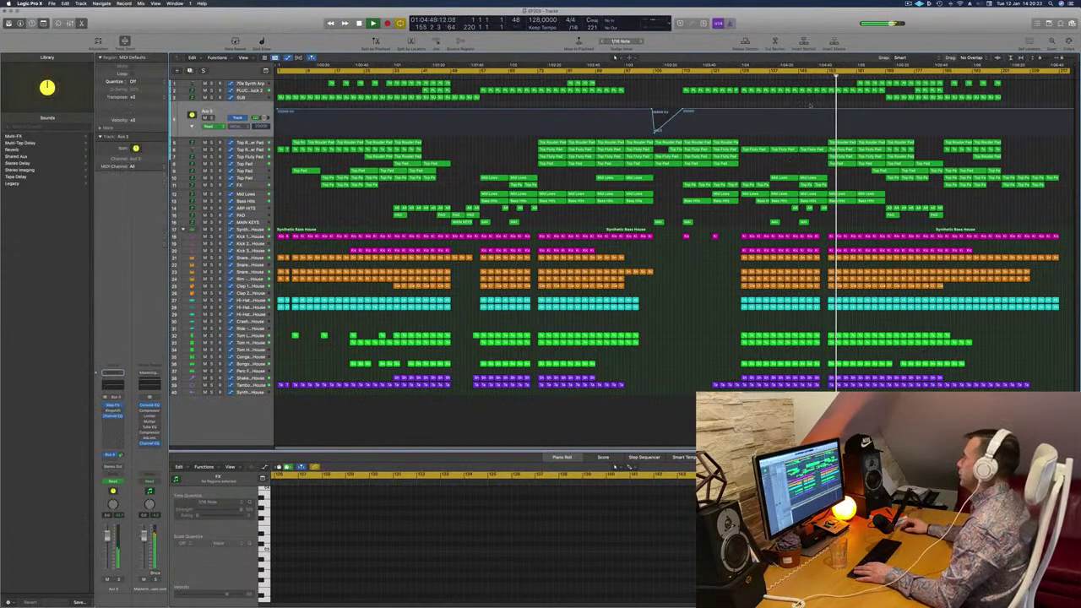
click(192, 127)
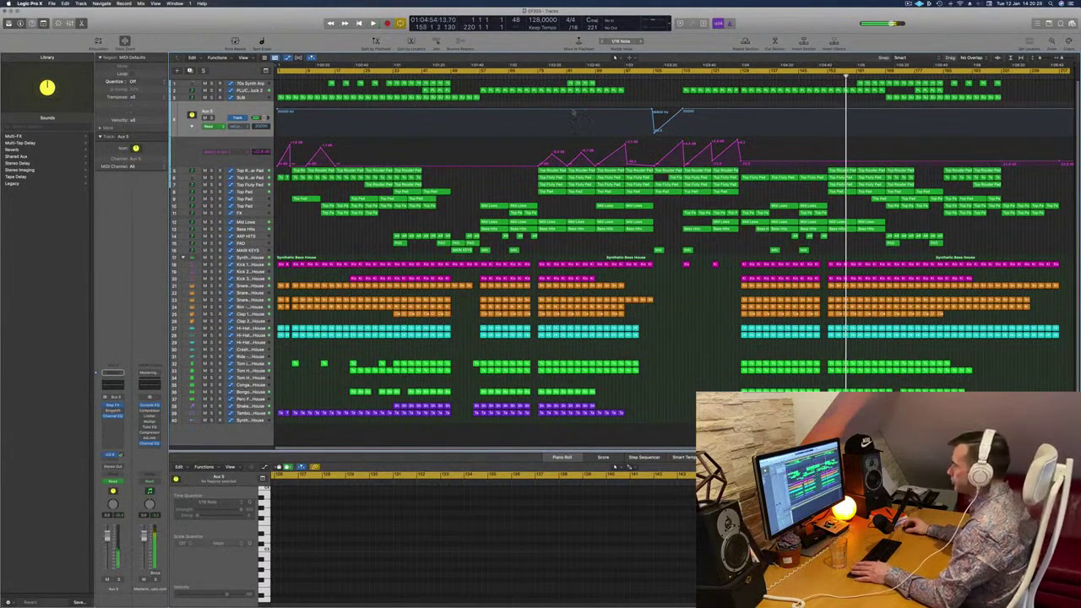
Replace the full-length cycle range with one from bar 1 to about bar 17, and play it from the start.
key(c)
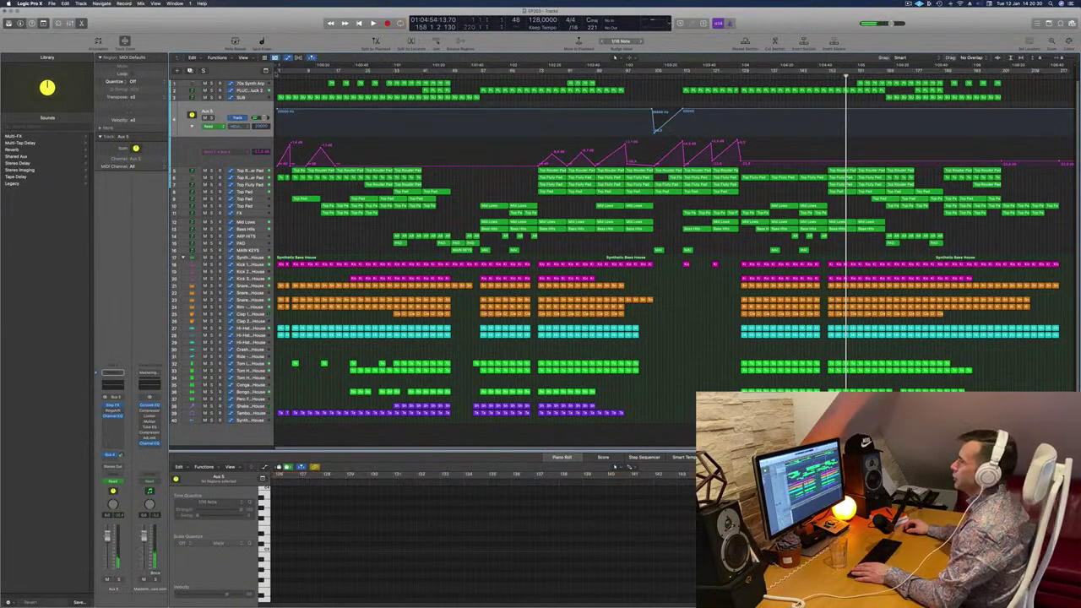
drag(278, 70, 336, 79)
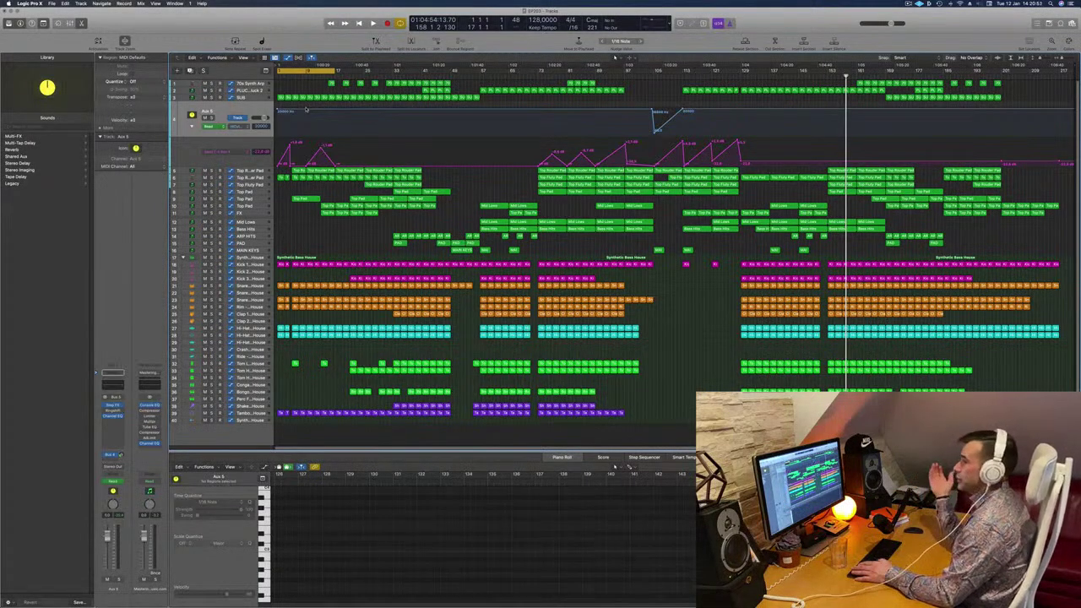
key(Return)
key(space)
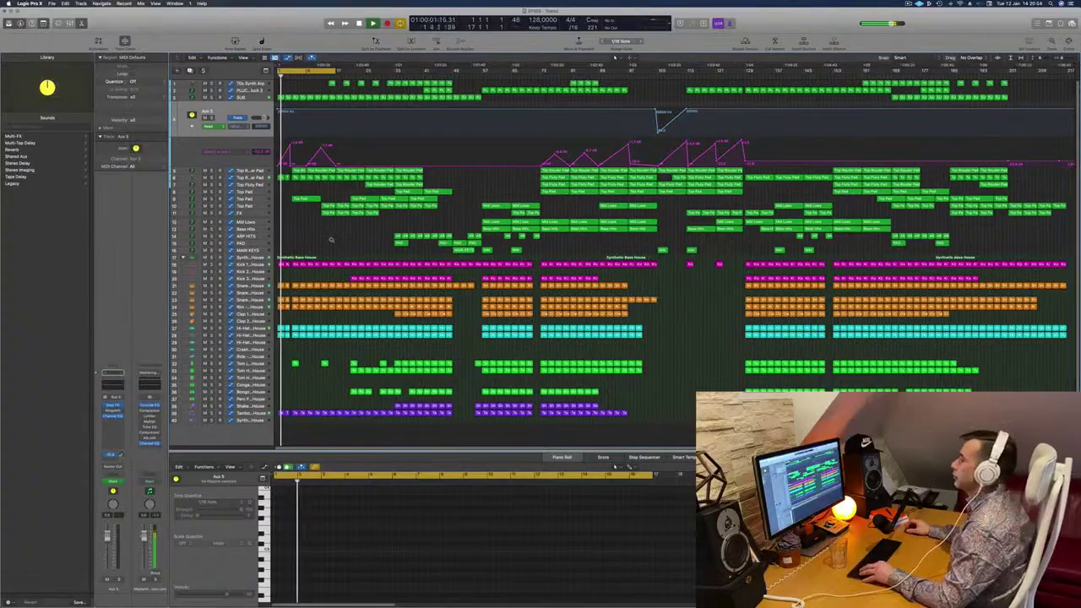
scroll(333, 239, up, 6)
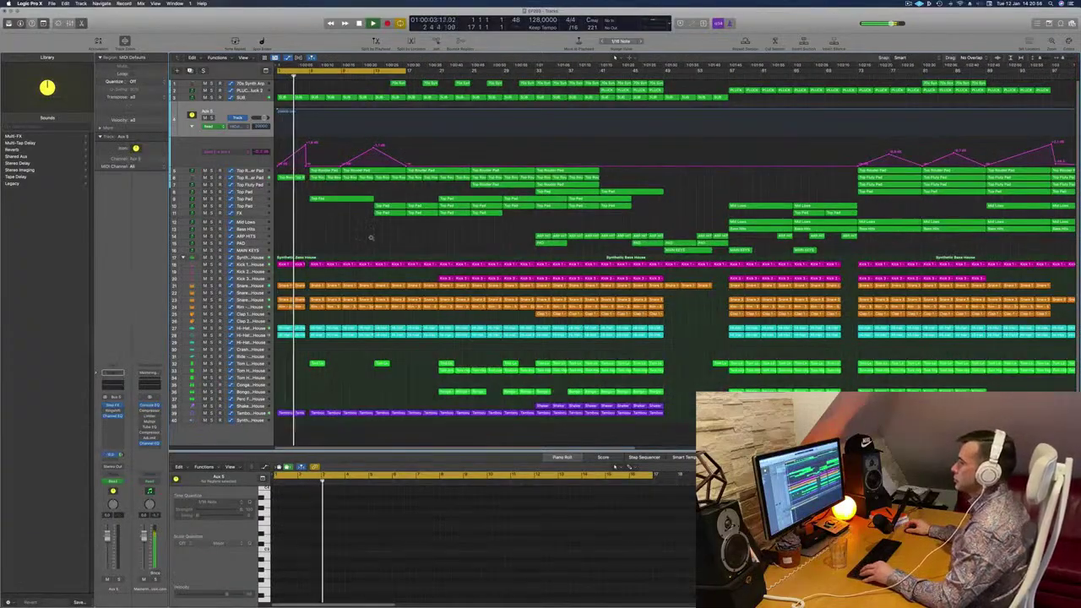
Audition the second Top Rouder Pad track with a brief solo from the start, and deselect its regions.
scroll(370, 238, down, 3)
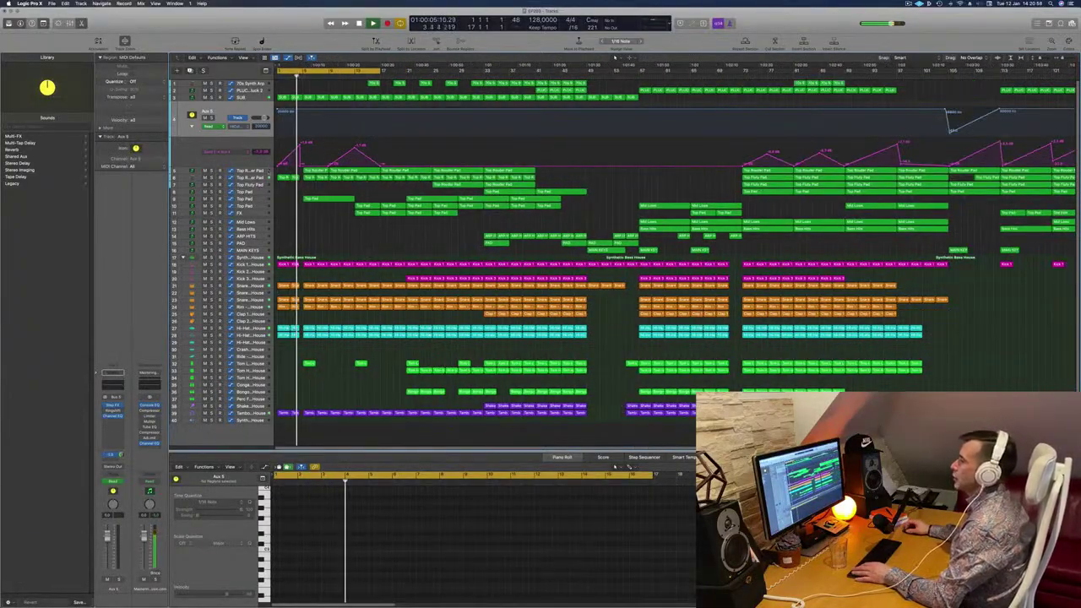
click(251, 177)
key(Return)
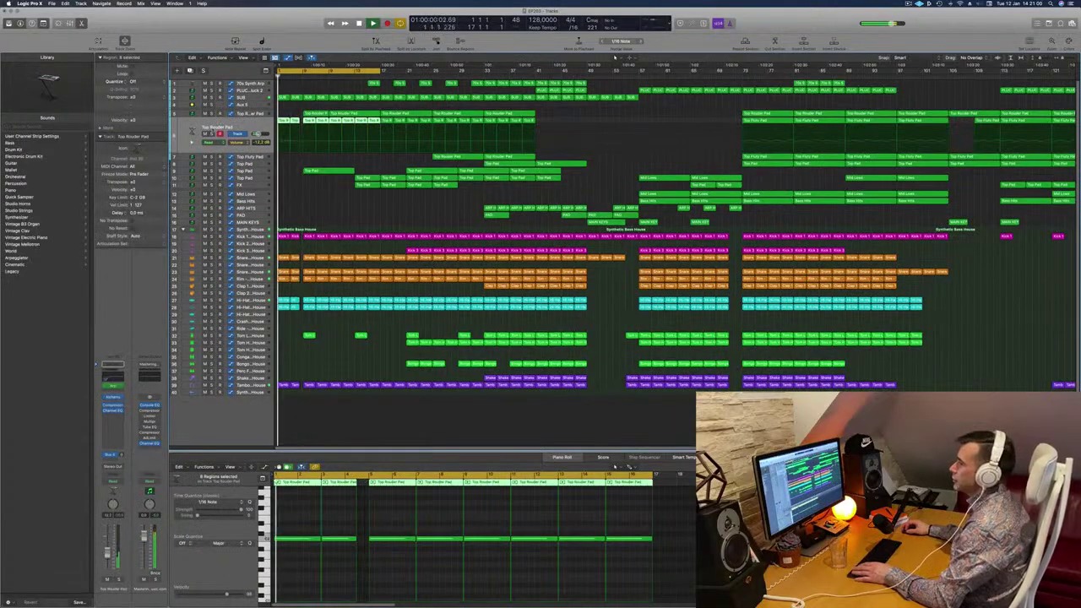
key(s)
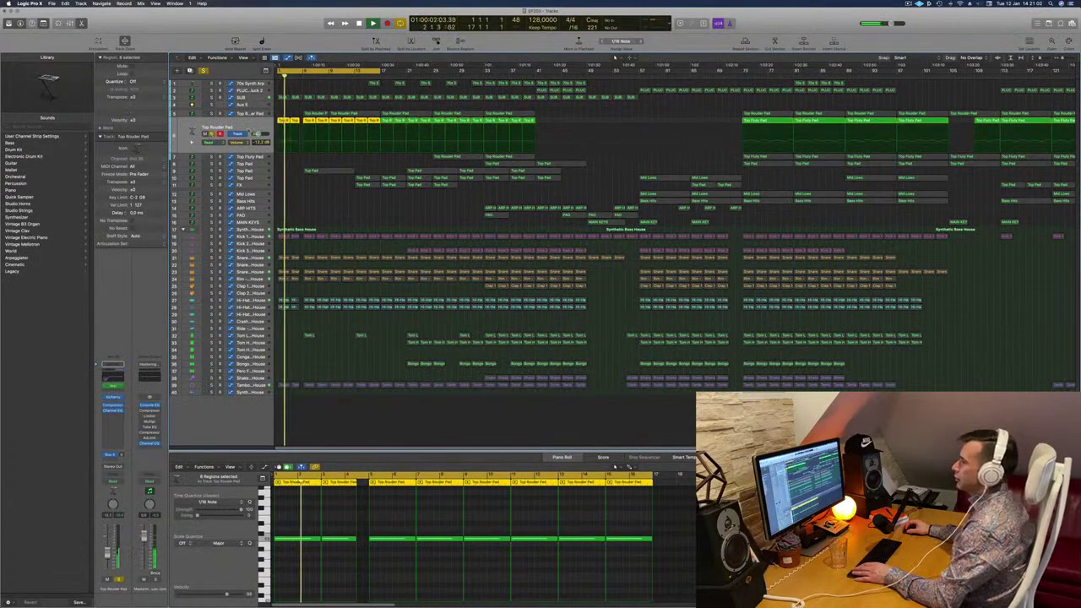
key(s)
key(Return)
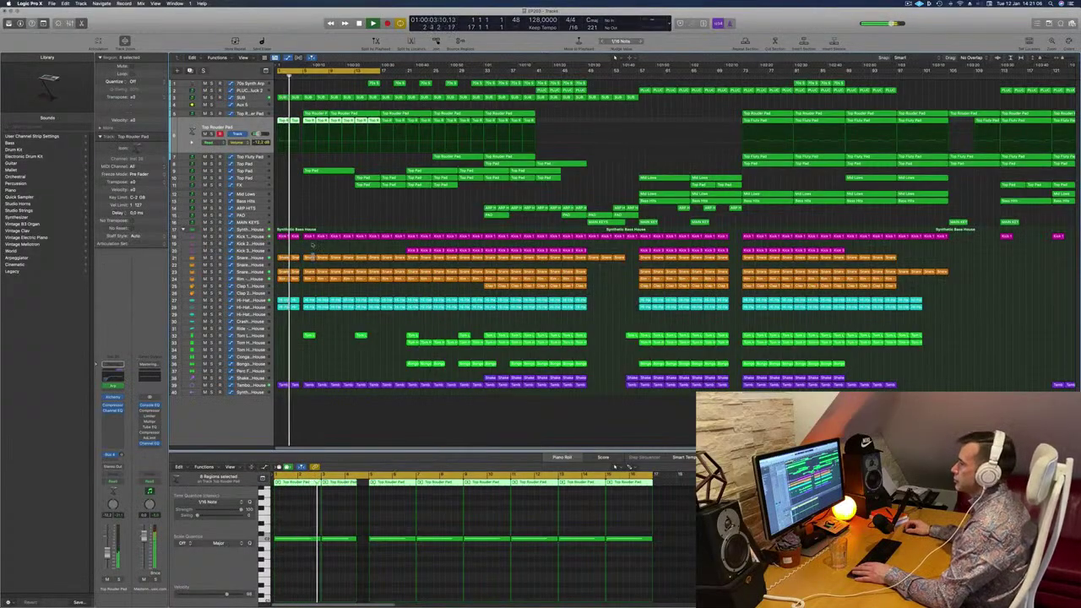
click(329, 211)
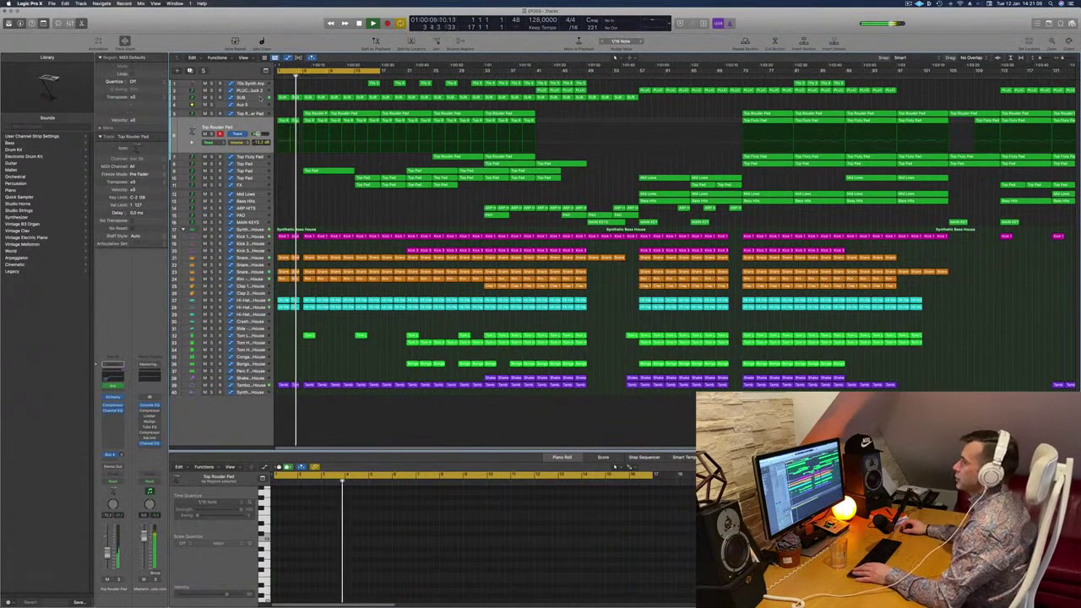
Solo the SUB track briefly to hear it alone, and return to the full mix over a wider stretch of the arrangement.
click(260, 97)
key(s)
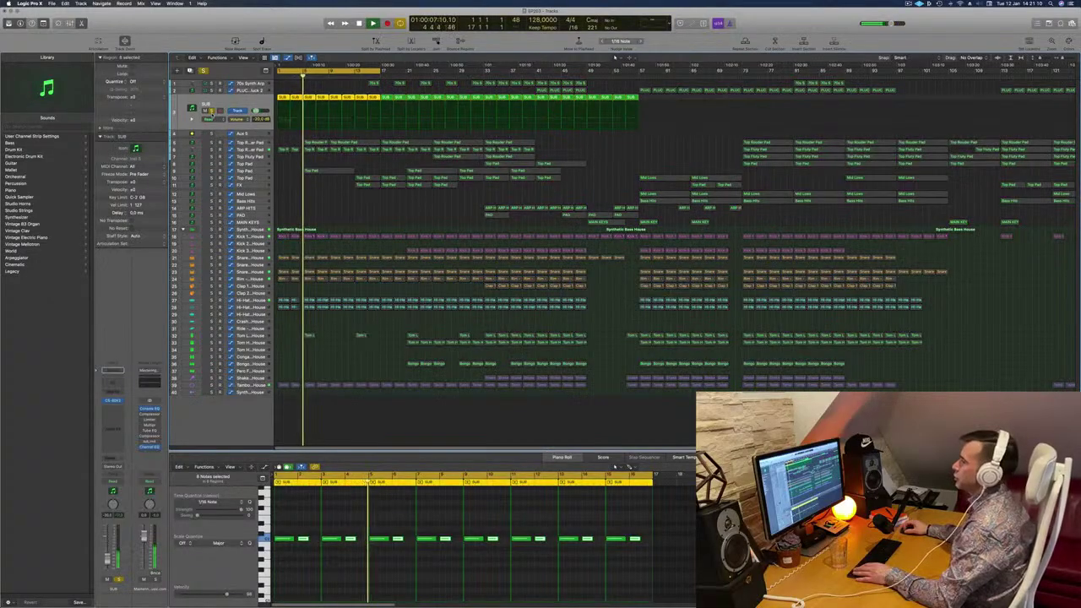
key(s)
key(super+Left)
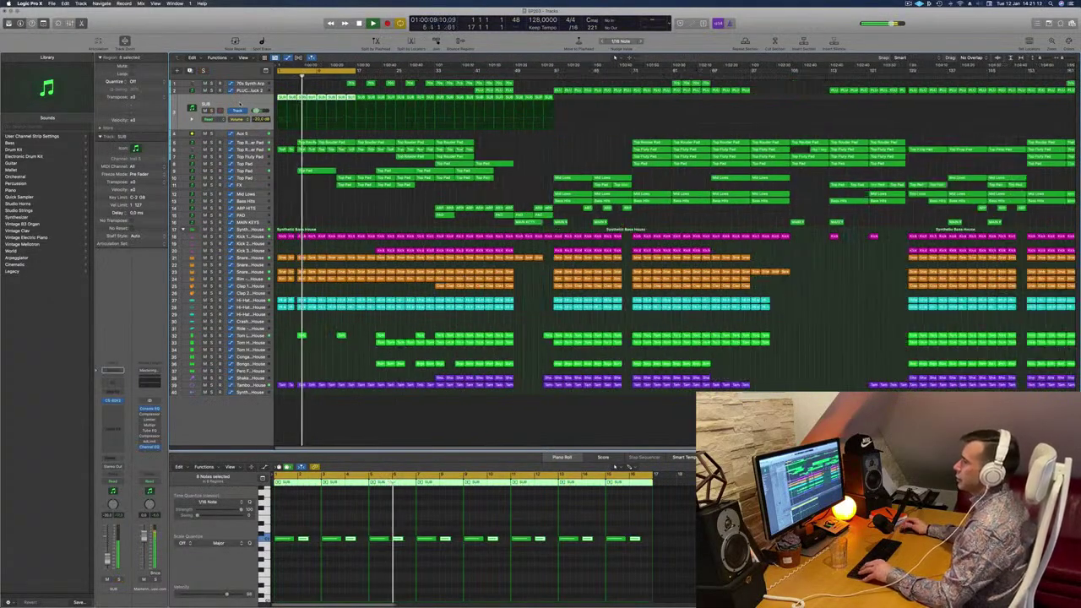
key(super+Left)
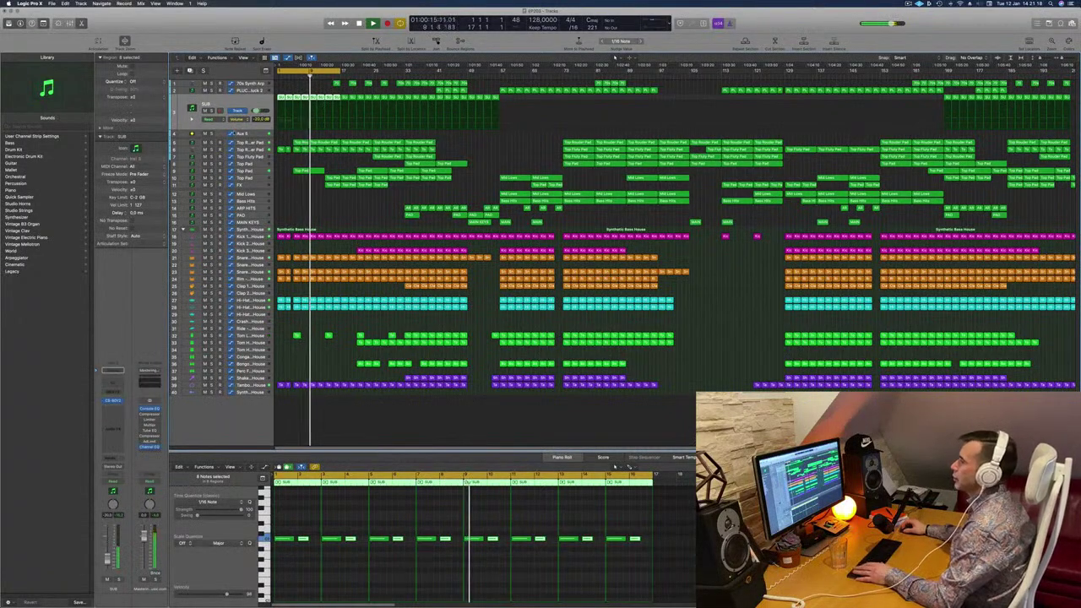
Check the first Top Rouder Pad track and the Aux 5 track with its additional automation lane during playback.
click(252, 143)
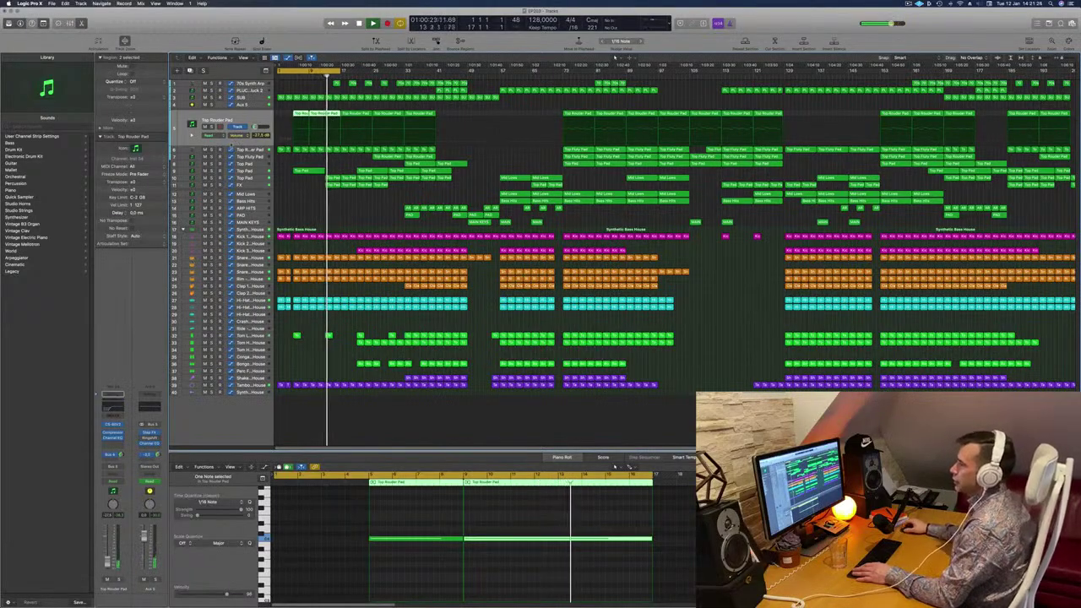
click(245, 104)
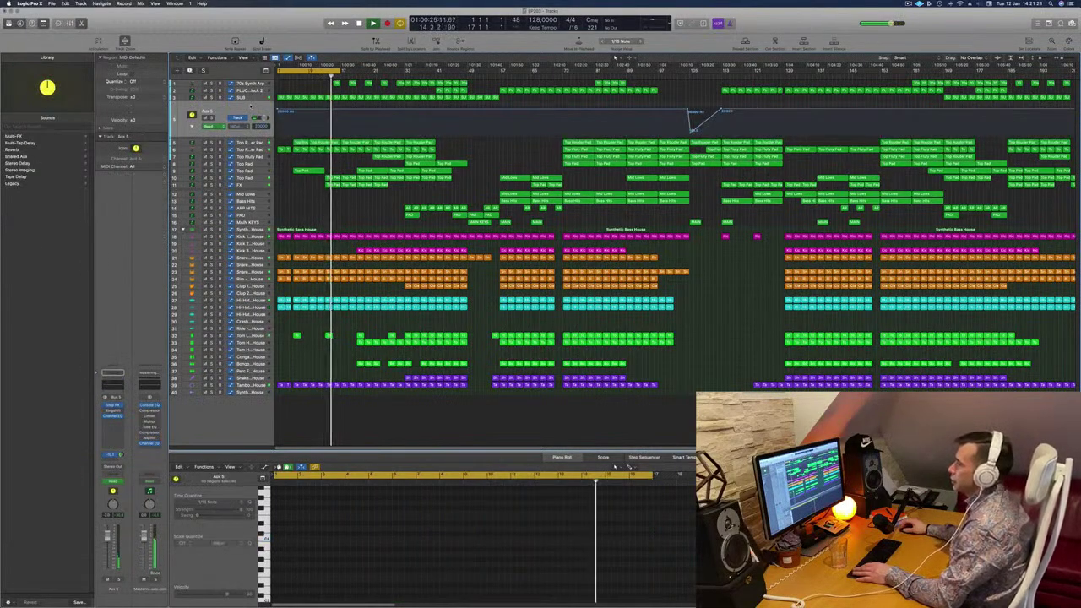
click(192, 128)
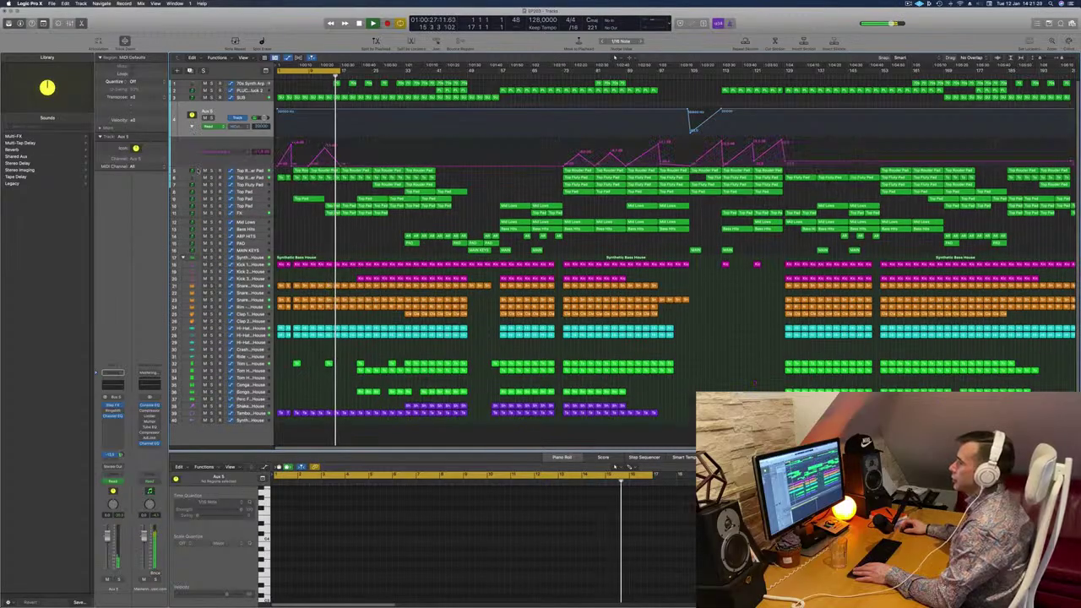
Show the FX track's Volume automation lane and shape a dip to its minimum at bar 13, rising to about -30 dB at bar 17.
click(260, 213)
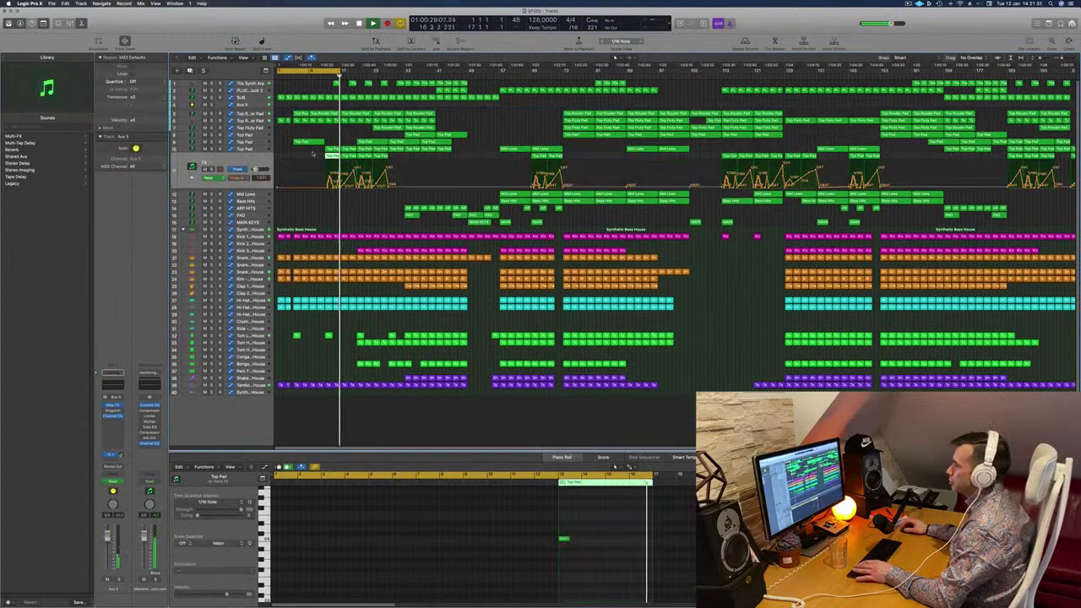
click(191, 177)
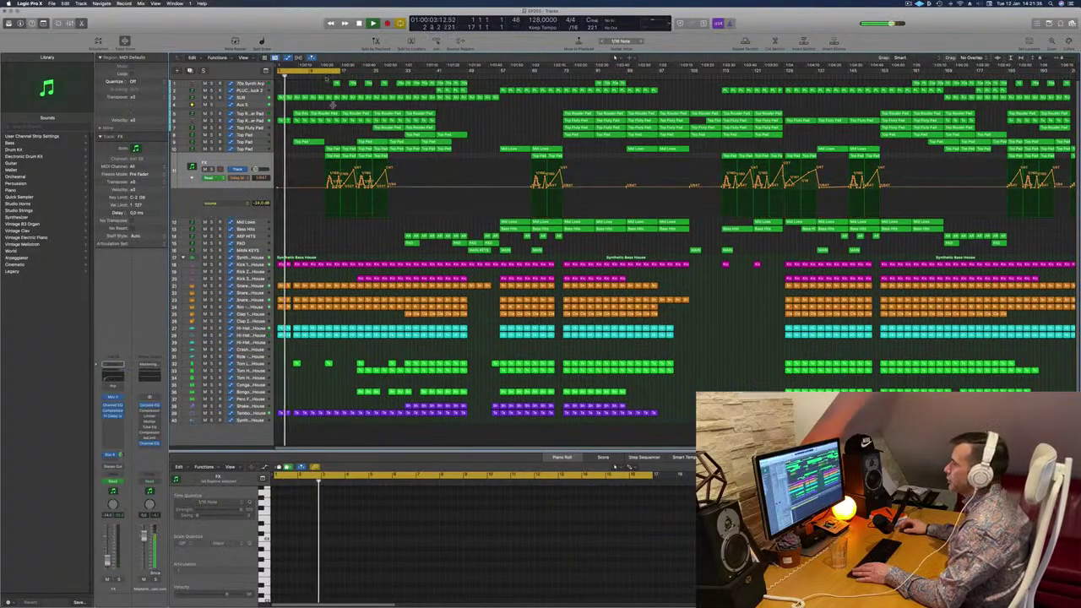
mouse_move(315, 71)
mouse_down()
mouse_move(359, 72)
mouse_move(310, 76)
mouse_up()
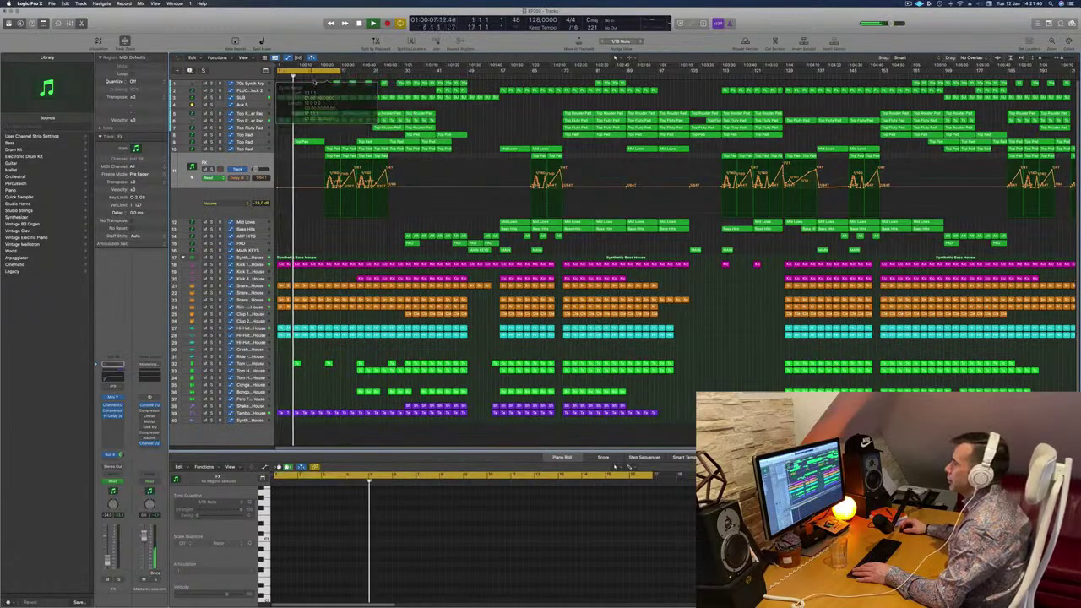
key(shift+period)
scroll(338, 208, up, 3)
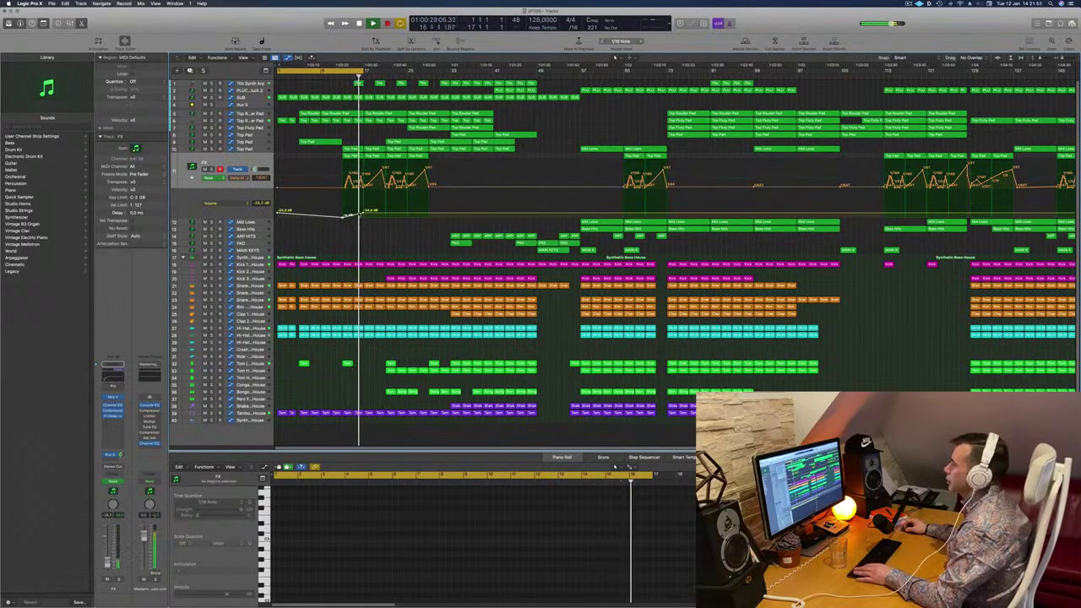
drag(346, 215, 346, 218)
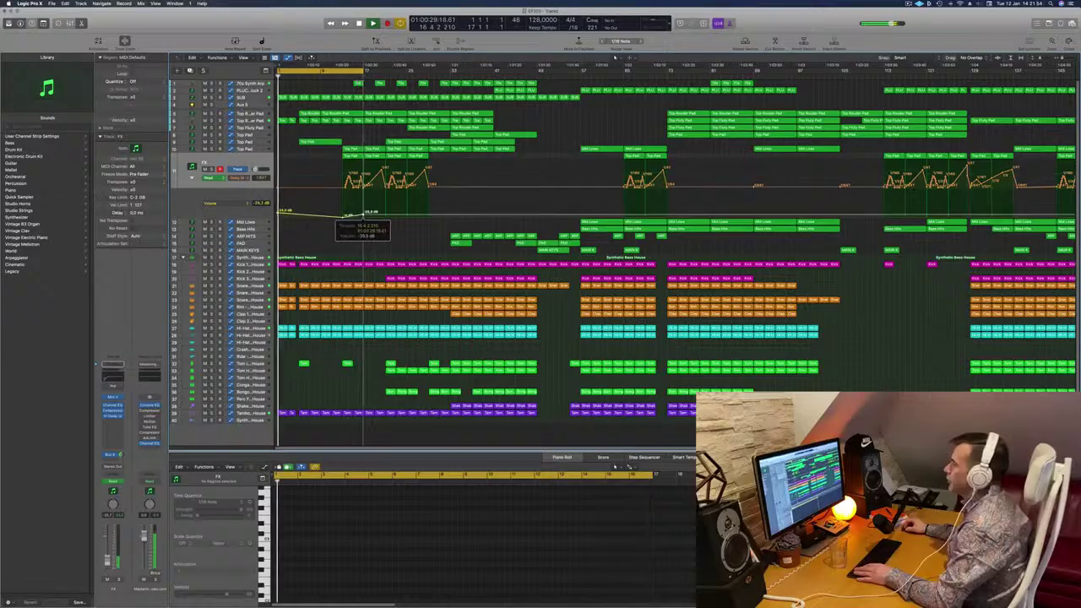
Extend the cycle range to bar 33 and listen through the FX track's volume dip around bar 13.
click(342, 76)
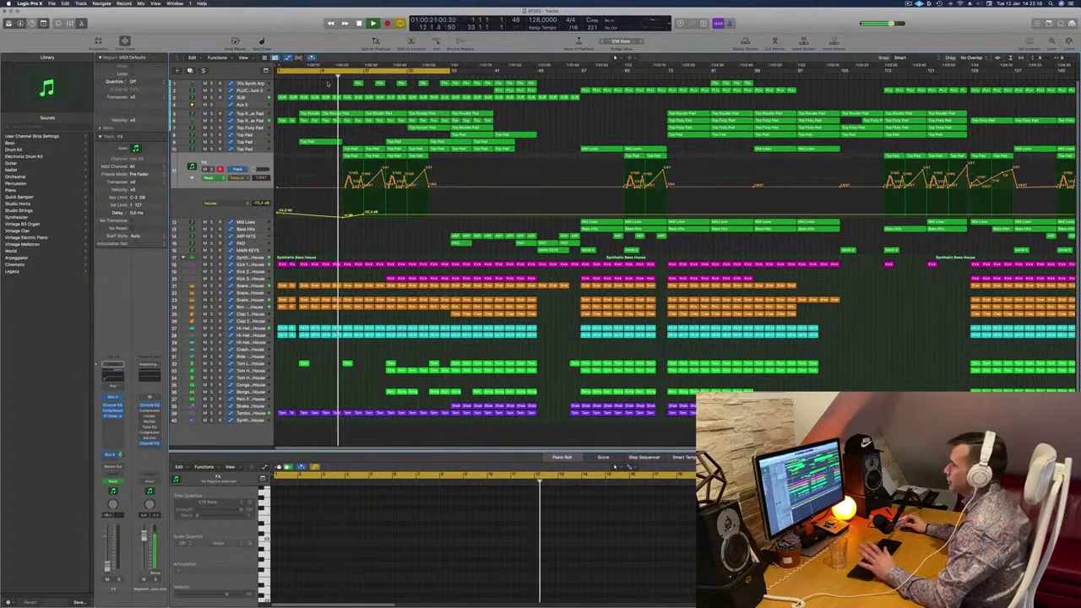
scroll(339, 222, right, 3)
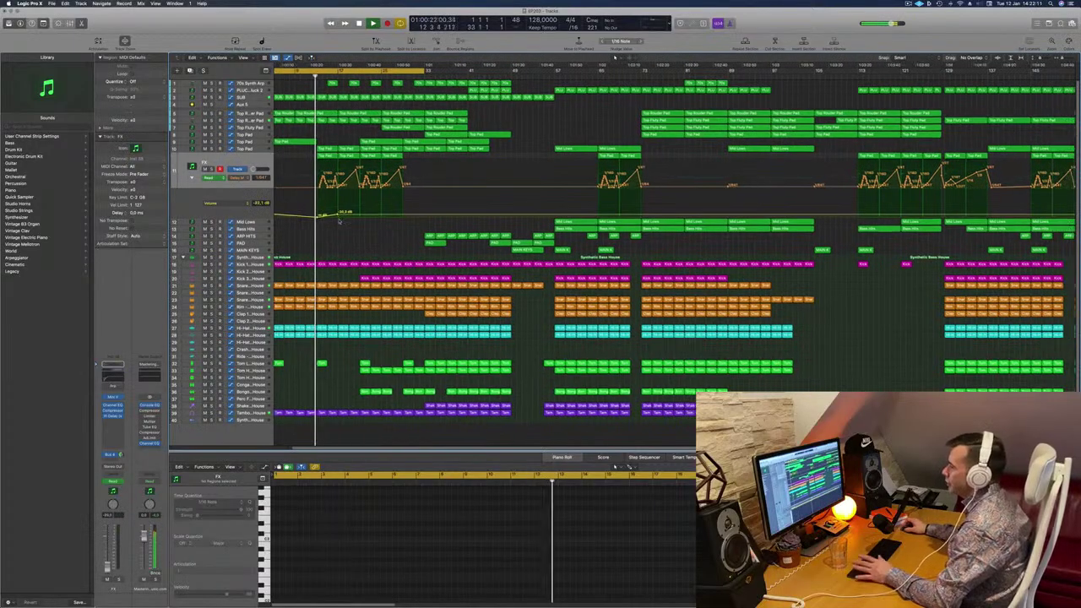
scroll(321, 230, left, 3)
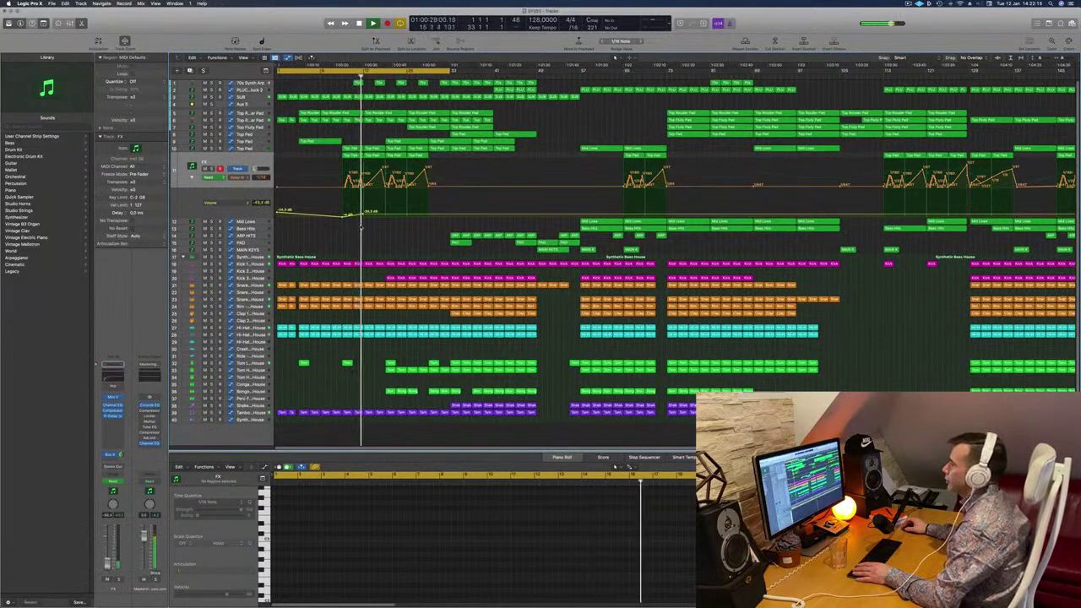
scroll(368, 225, up, 1)
scroll(372, 232, up, 4)
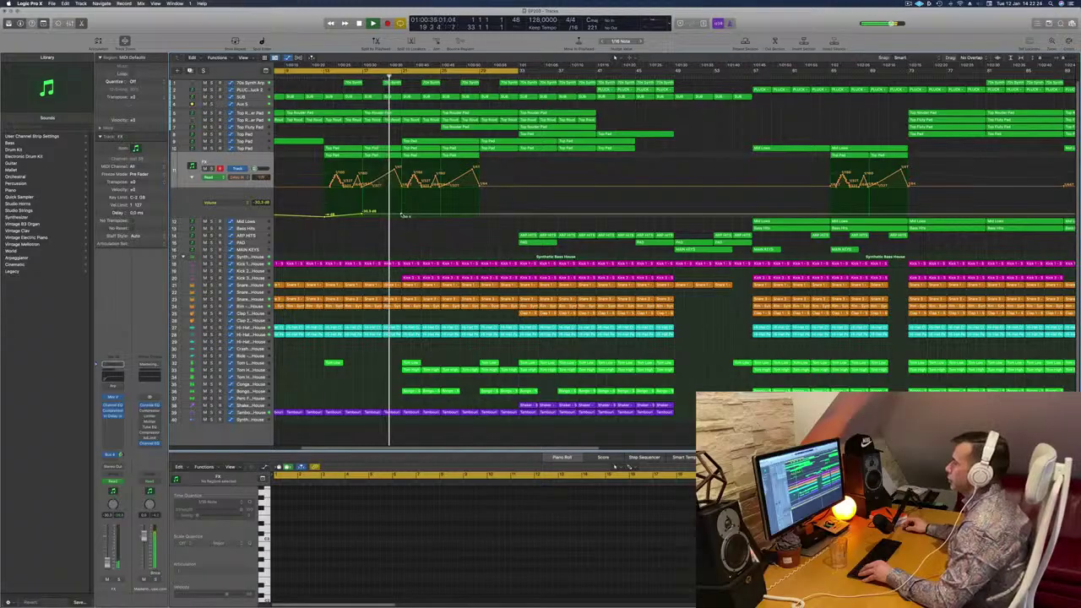
Raise the FX track's volume automation to about -24 dB at bar 21 and lower it to about -34 dB at bar 25.
click(401, 215)
drag(401, 214, 402, 211)
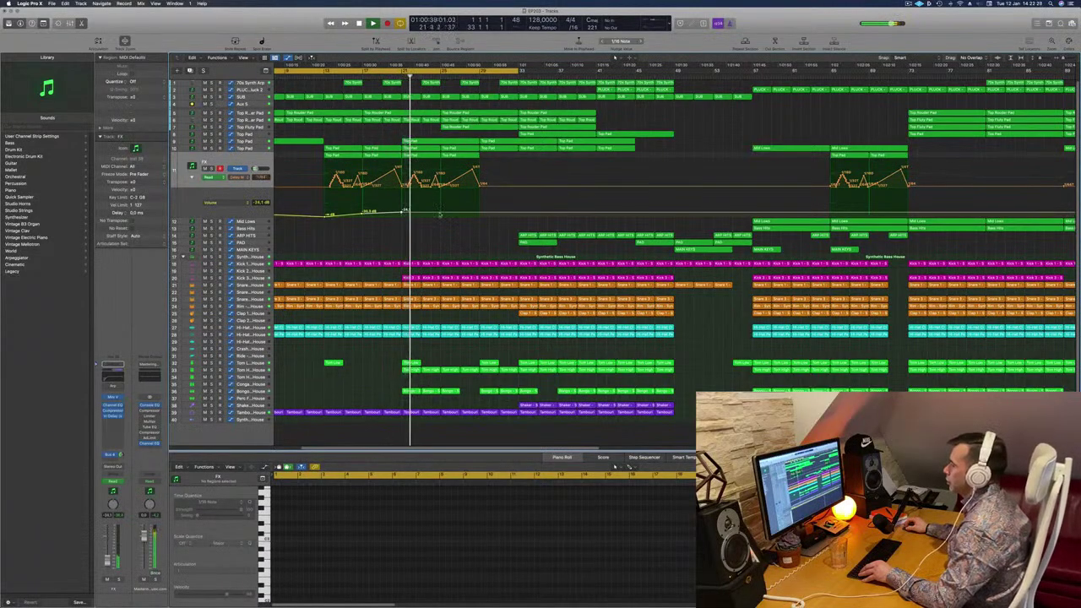
drag(440, 212, 440, 214)
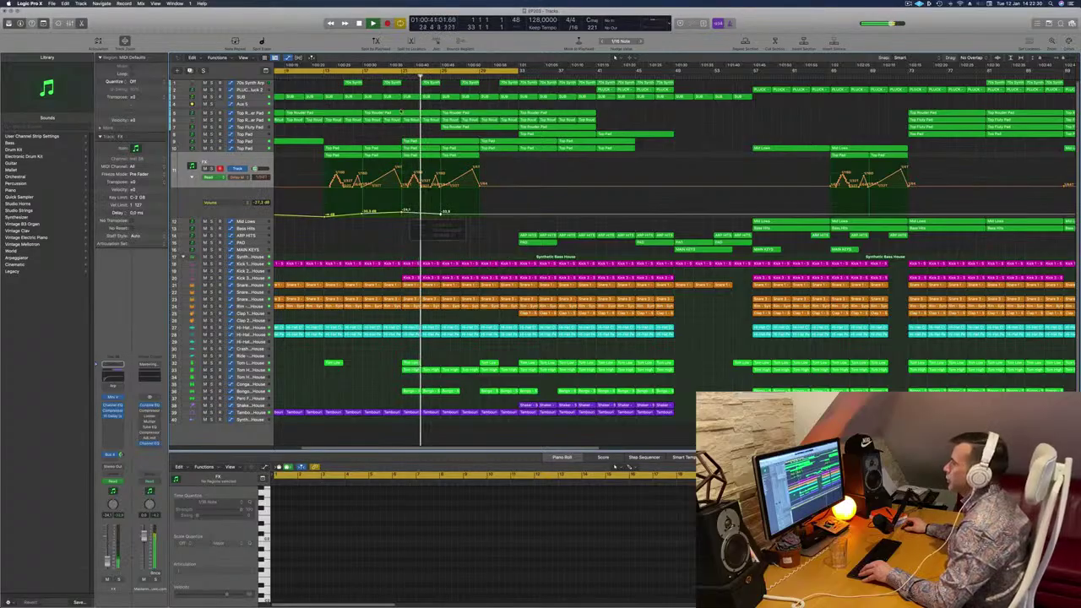
Delete about the last half bar before bar 21 from the kick, snare, rim and hi-hat regions.
key(shift+comma)
scroll(494, 279, up, 3)
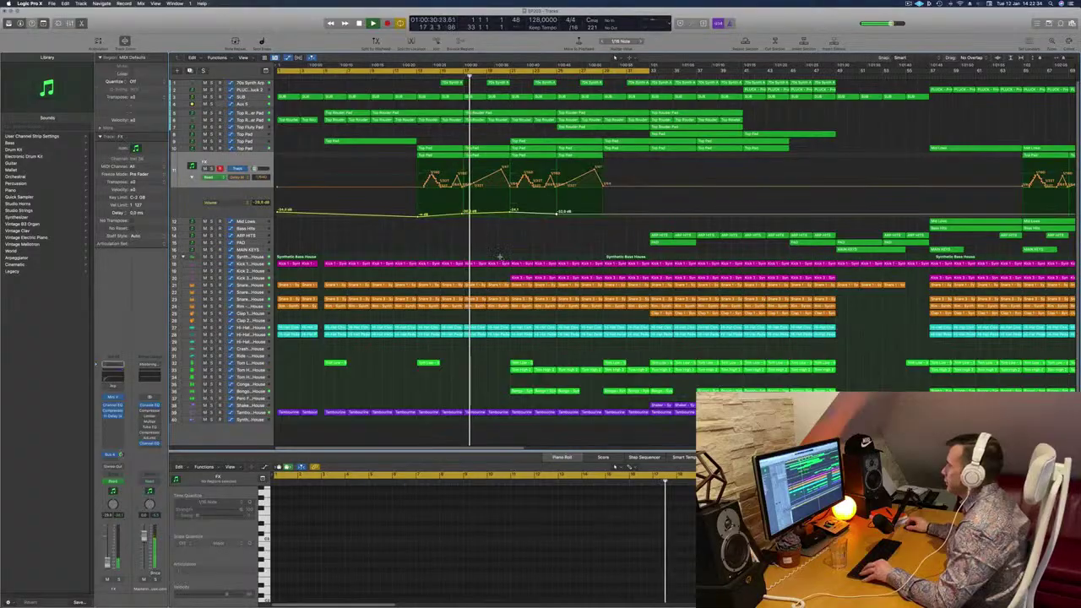
drag(504, 256, 509, 350)
key(Delete)
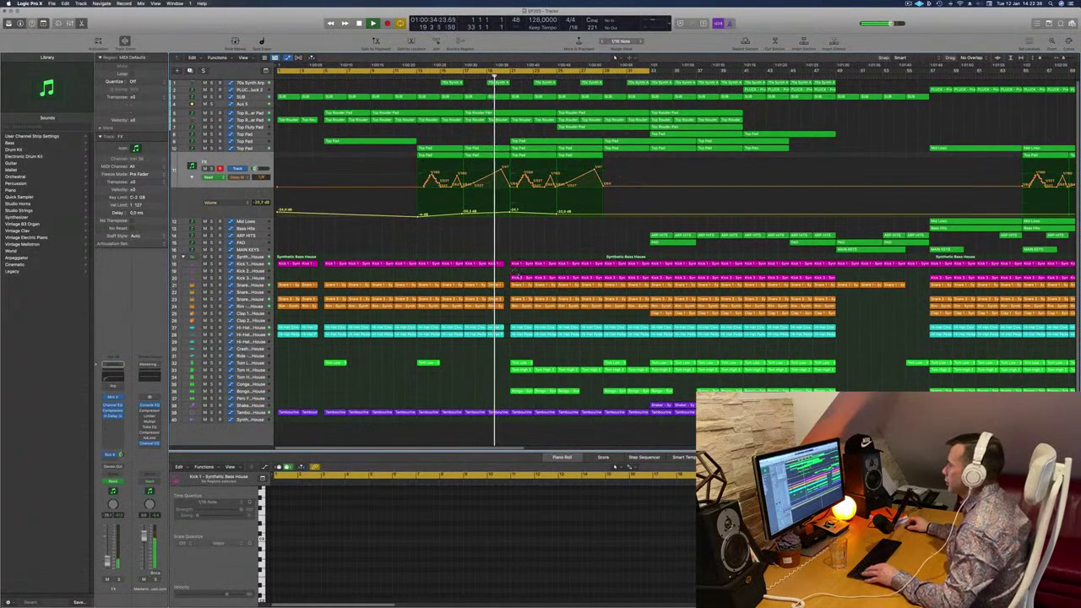
Copy a Kick 3 region ahead of bar 21, trim it to a short piece just before that bar, and resume playback.
click(523, 278)
key(space)
drag(523, 278, 498, 280)
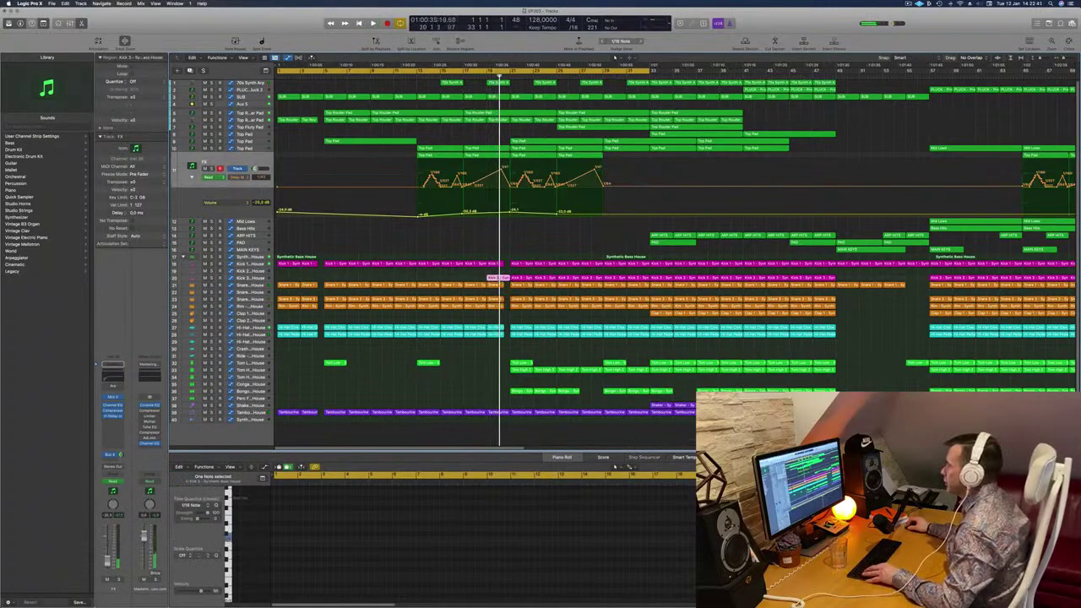
click(498, 279)
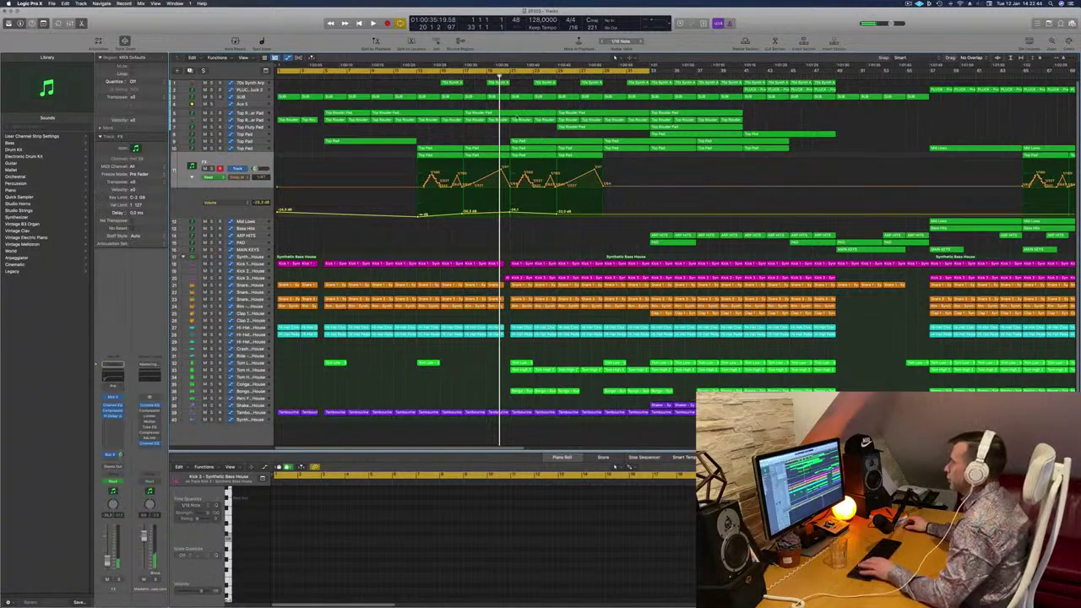
key(space)
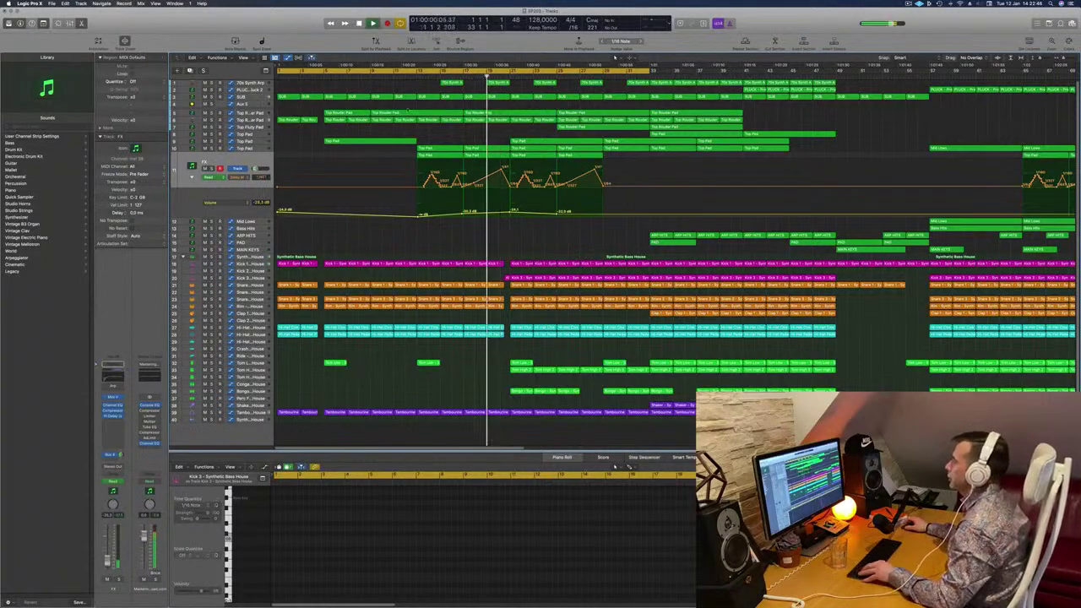
Listen through the drum break before bar 21 and follow the FX automation across bars 13 to 29.
key(super+Left)
key(super+Right)
key(super+Right)
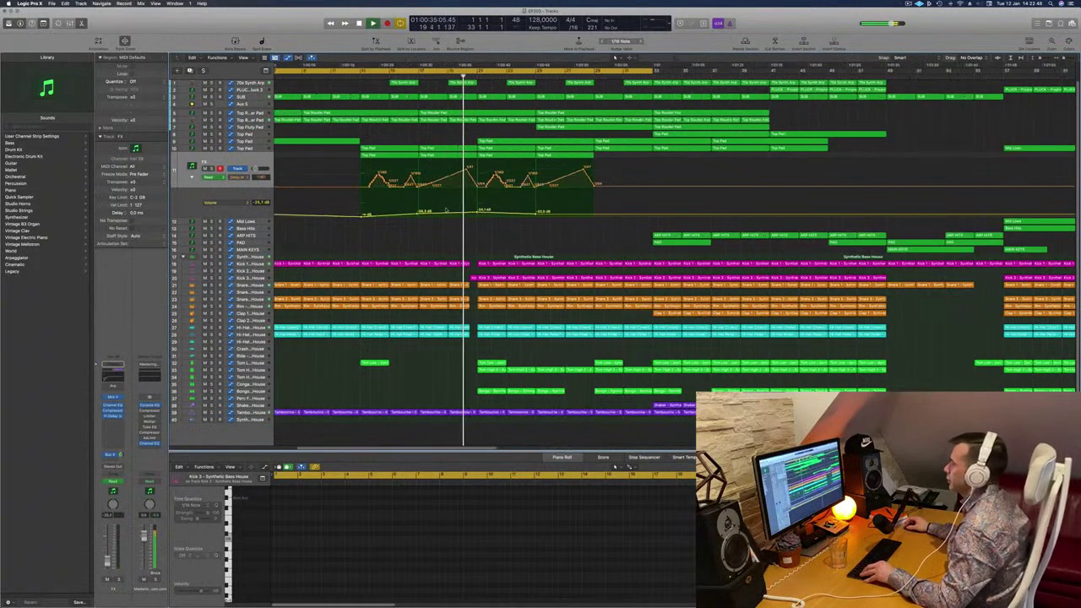
scroll(447, 207, left, 5)
key(super+Right)
key(super+Left)
scroll(506, 236, left, 3)
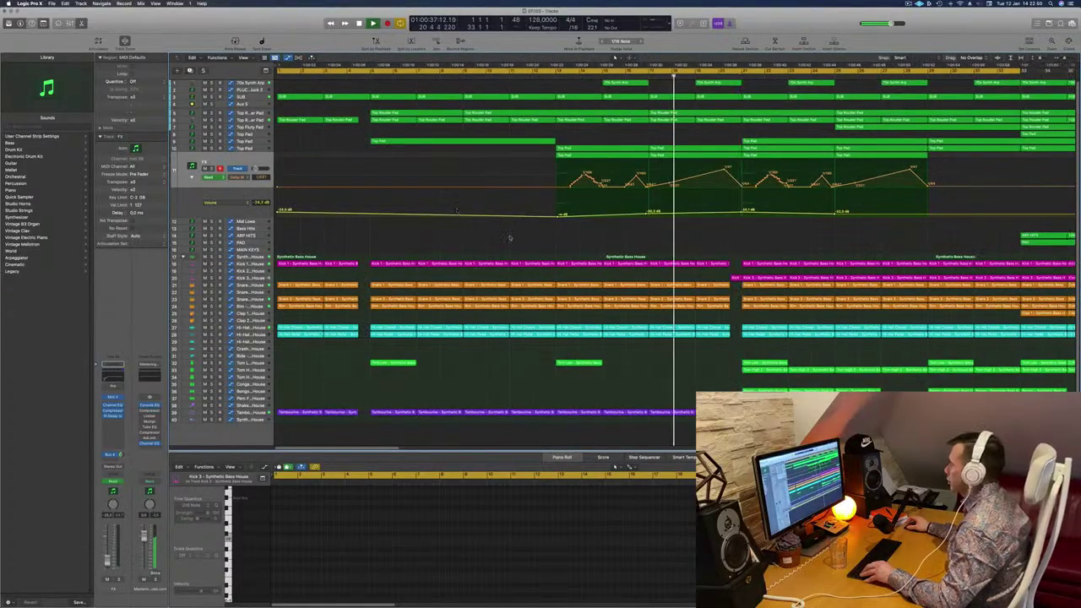
scroll(484, 237, left, 1)
scroll(484, 237, left, 5)
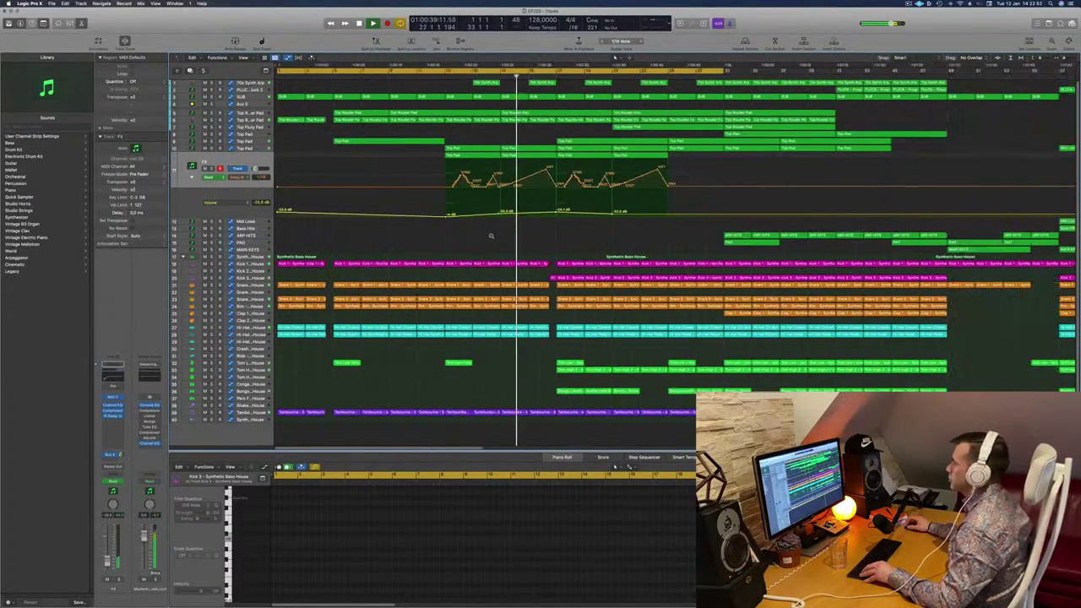
scroll(478, 237, right, 1)
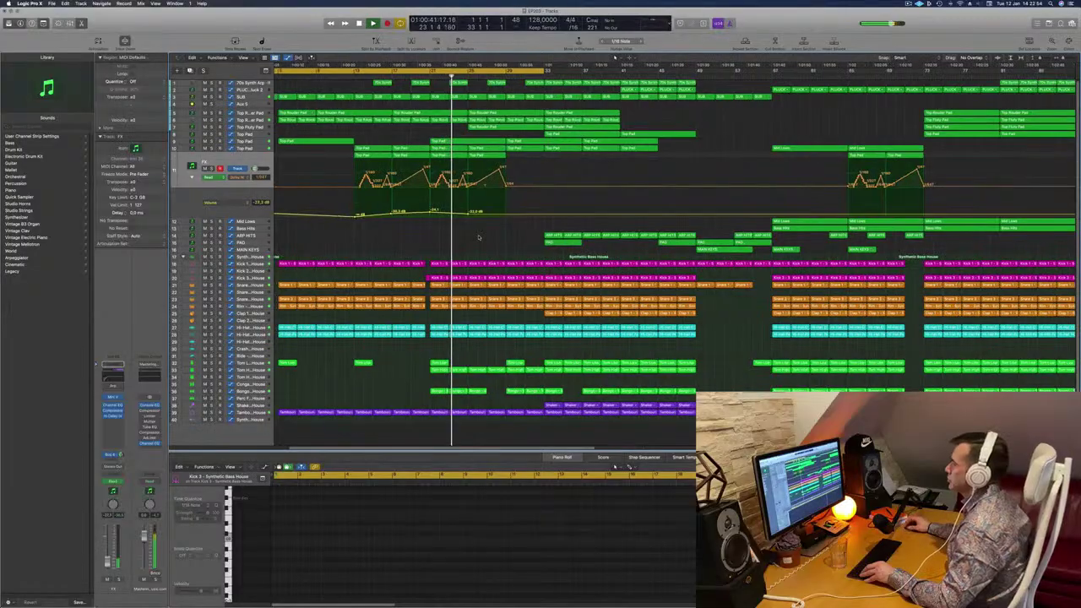
scroll(471, 242, left, 1)
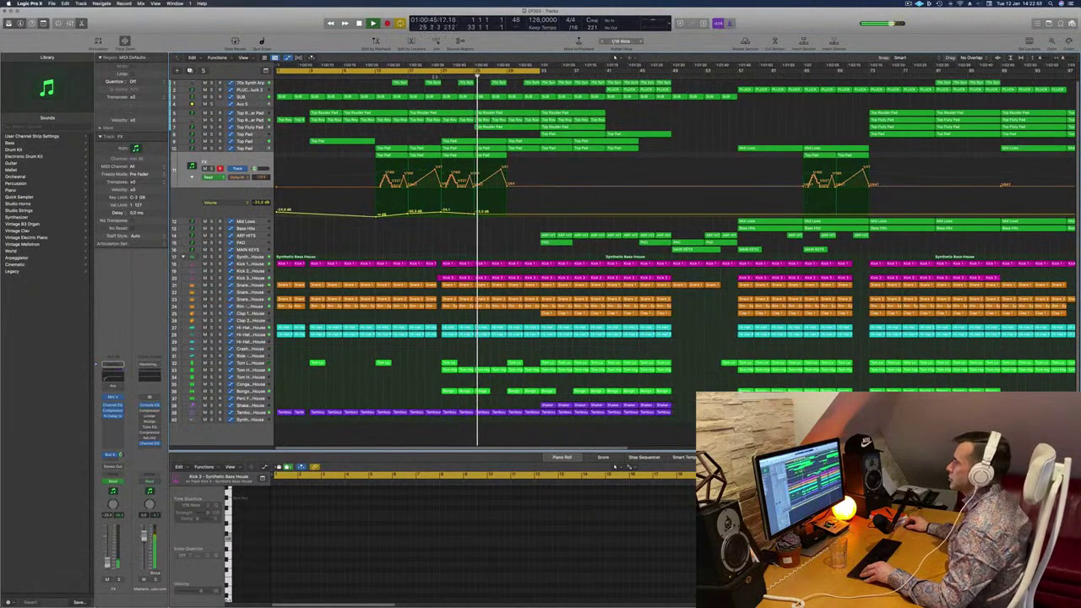
Remove the automation peak at bar 29 on the Top Pad track that enters at bar 5, and replay from the start.
click(259, 142)
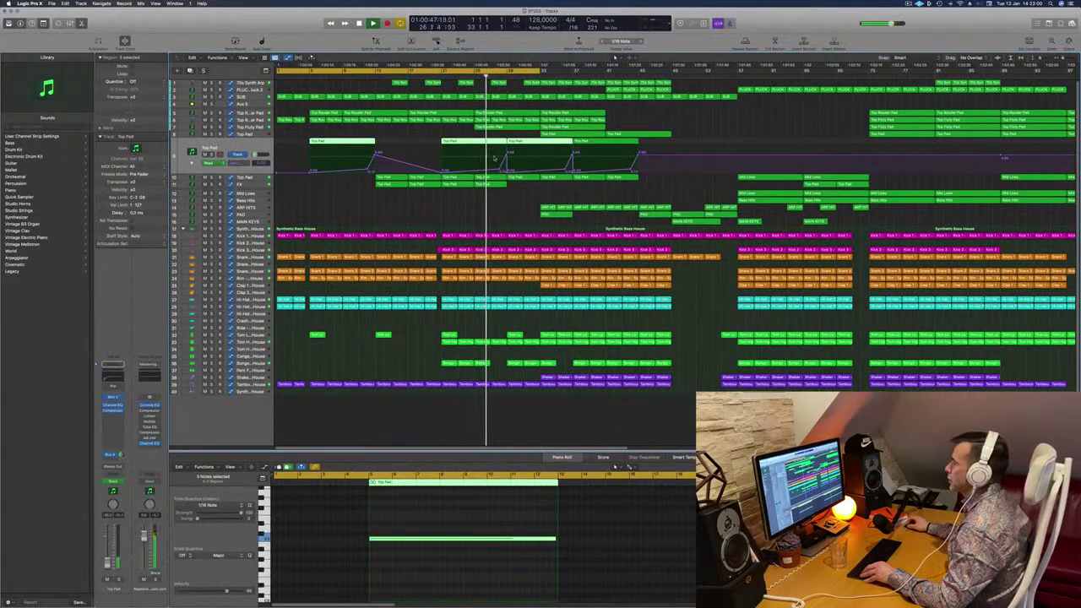
click(288, 131)
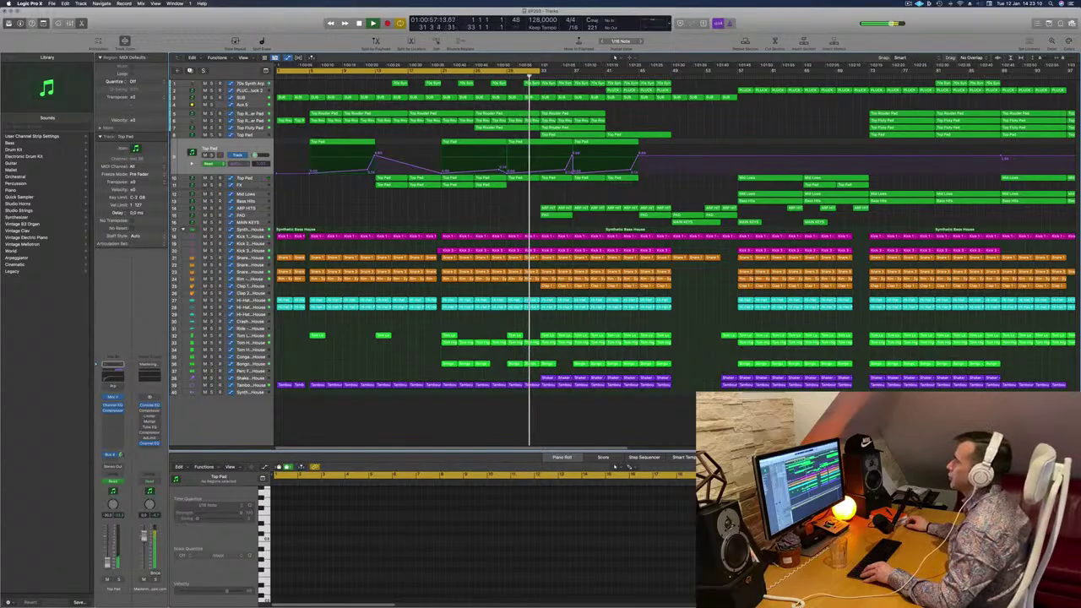
click(437, 66)
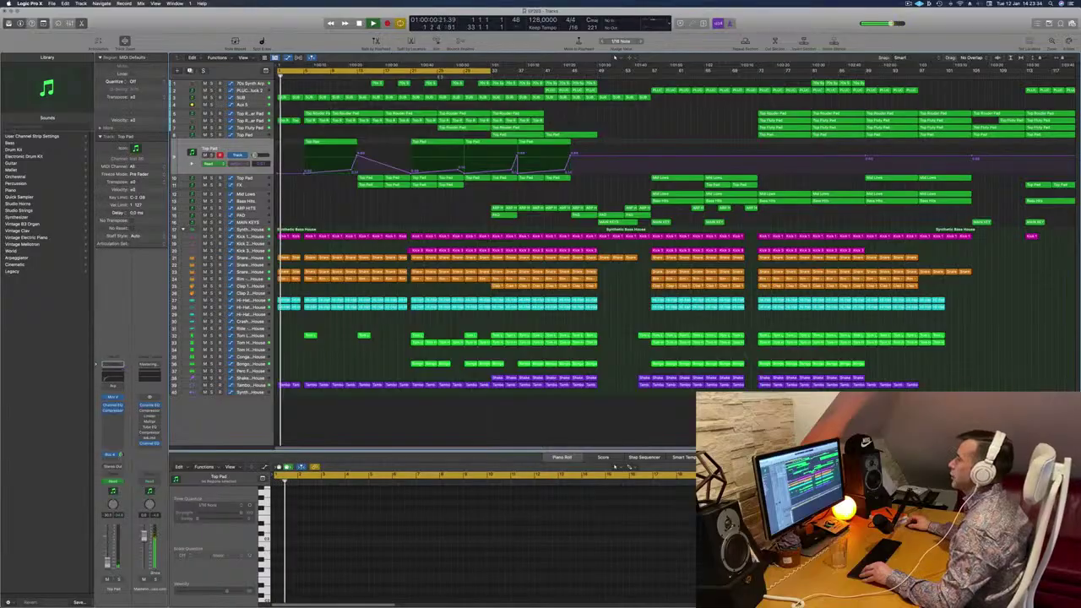
Audition the 70s Synth Arp in solo and in the mix before bar 29, and slightly raise its cutoff automation near bar 25.
click(451, 76)
click(221, 84)
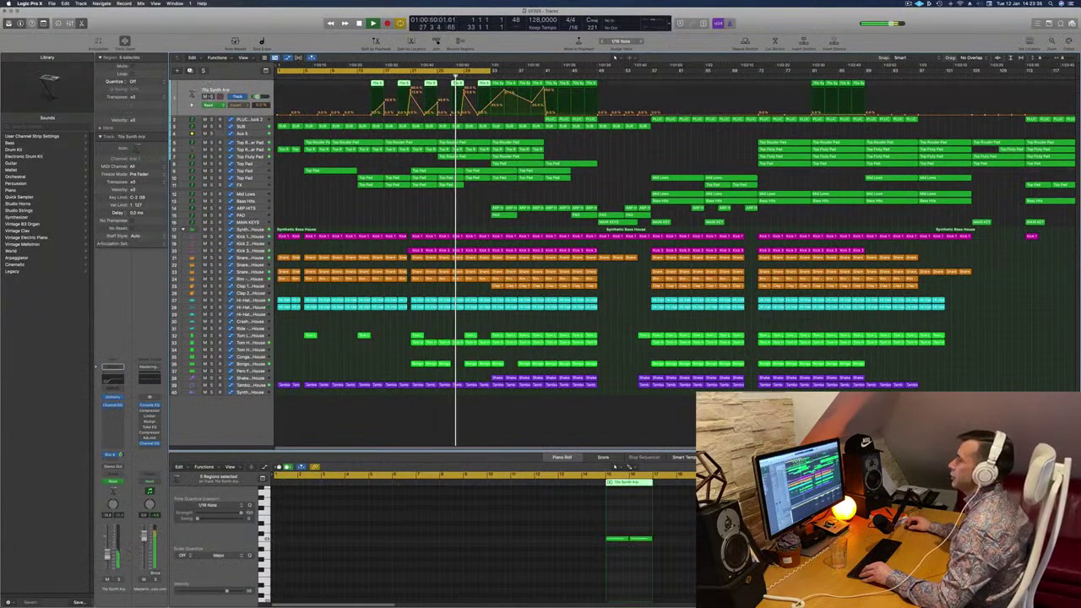
key(s)
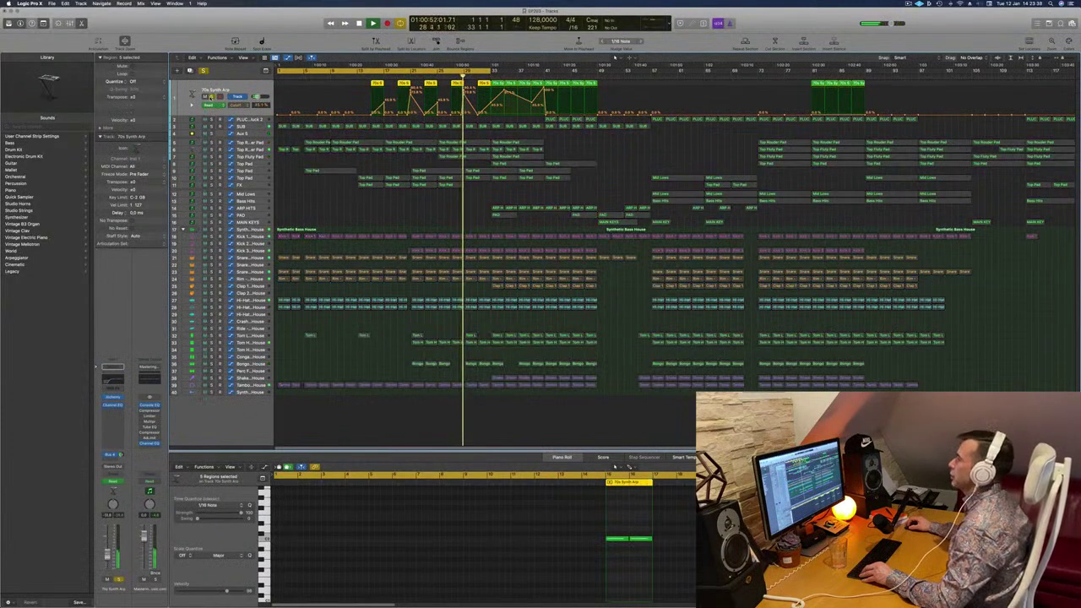
key(s)
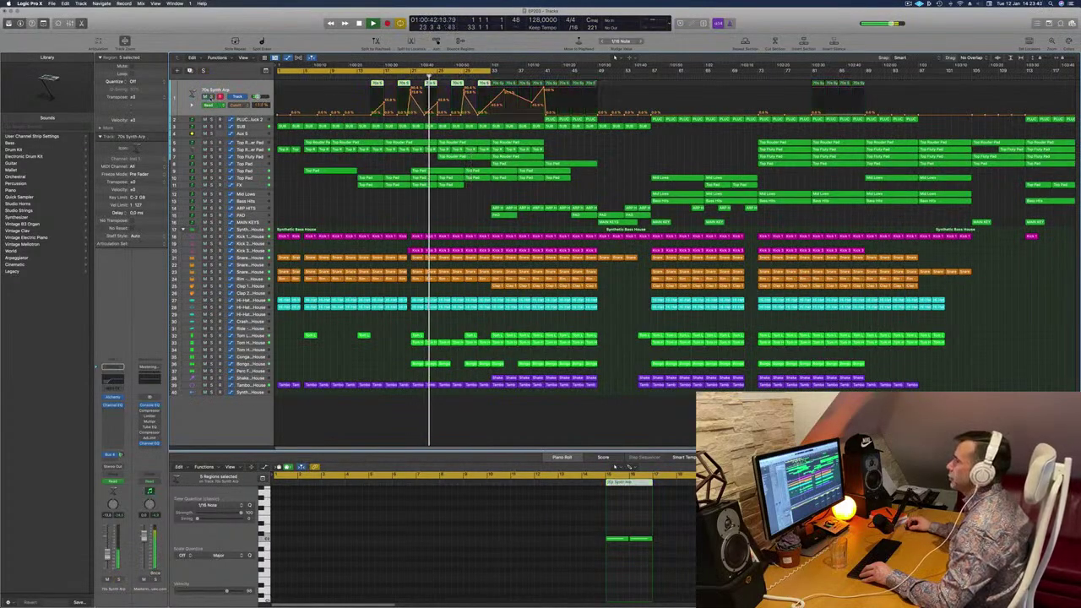
key(s)
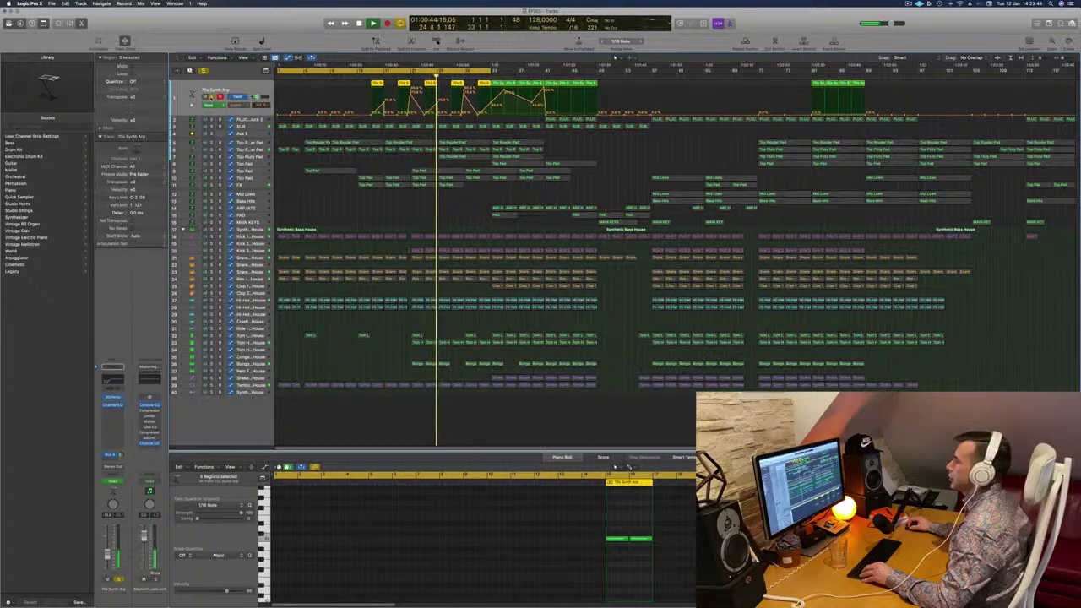
key(s)
key(m)
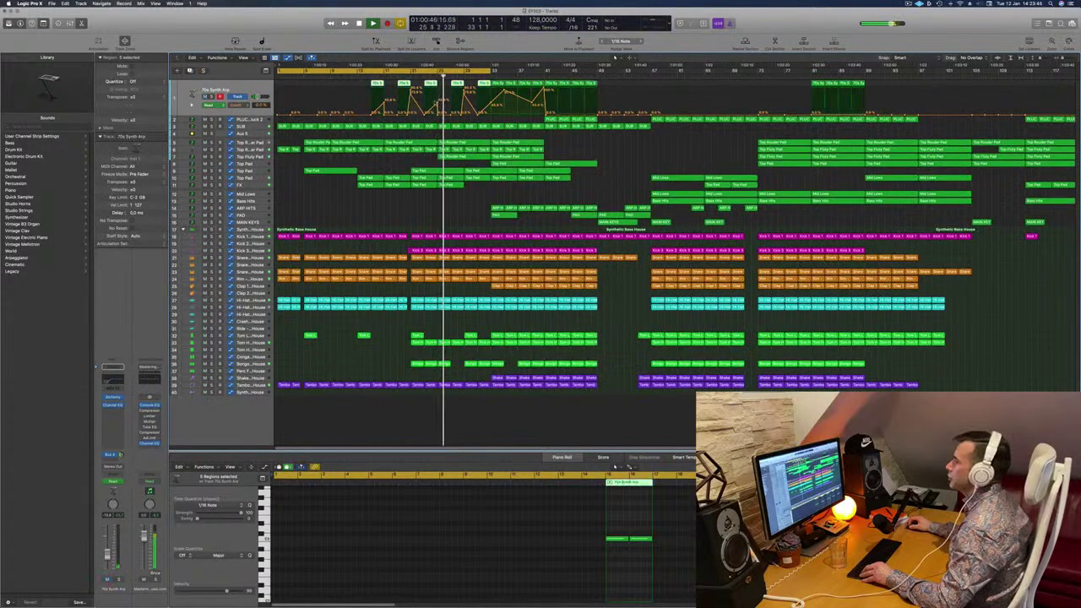
drag(437, 103, 437, 99)
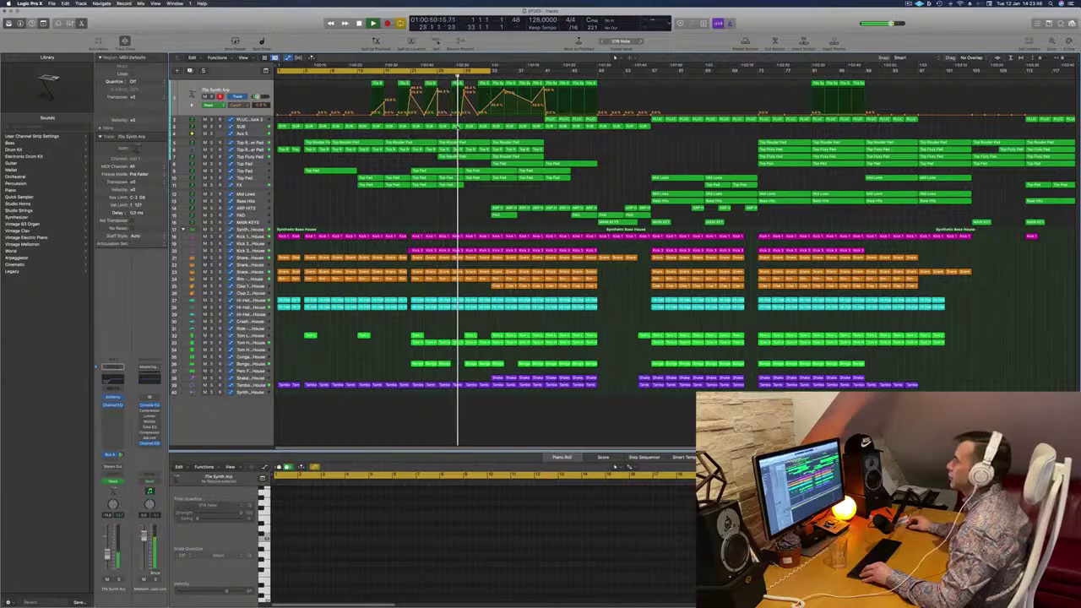
Move the cycle range to bars 33 to 49 and restart playback from bar 33.
key(super+Right)
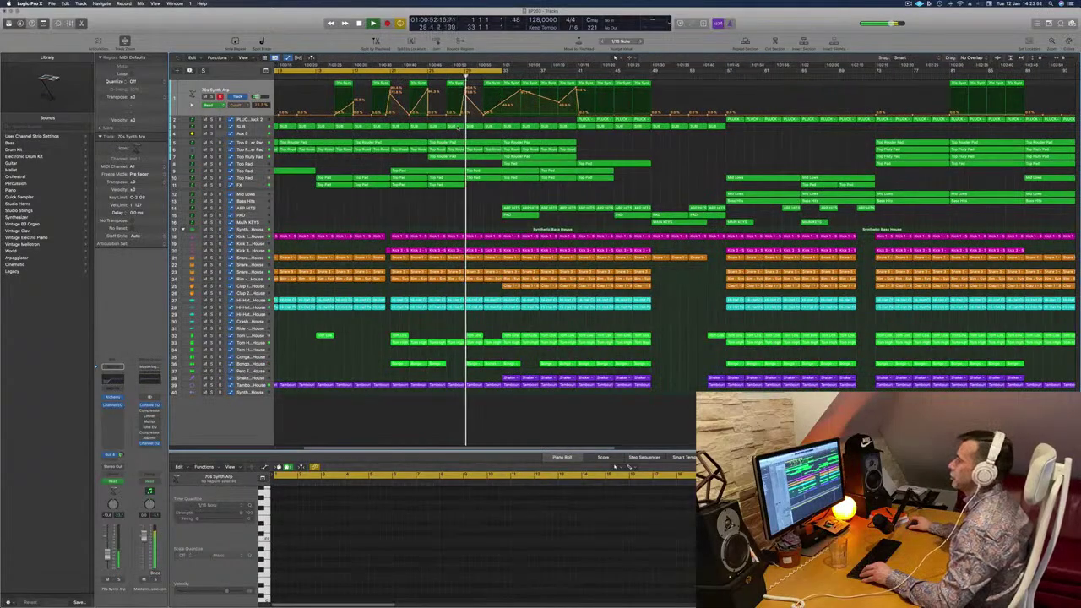
key(super+Left)
key(super+Left)
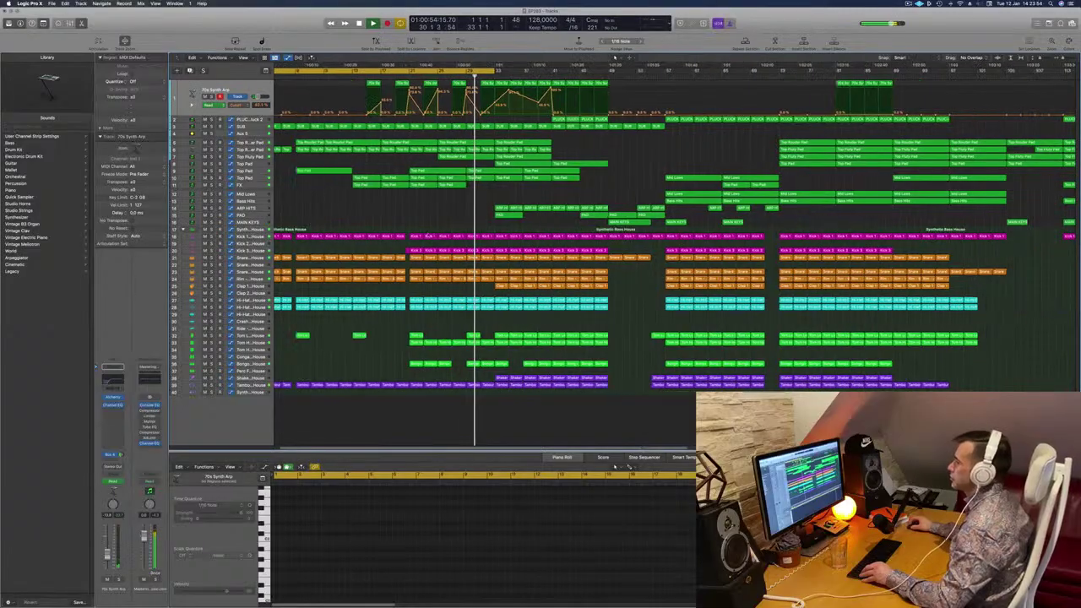
key(super+Left)
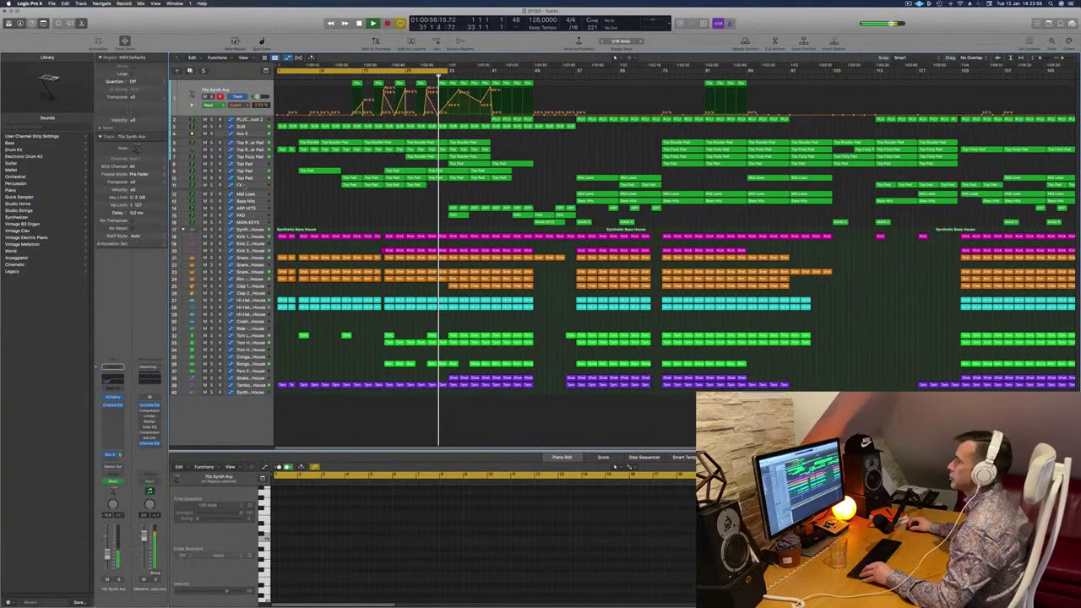
click(245, 185)
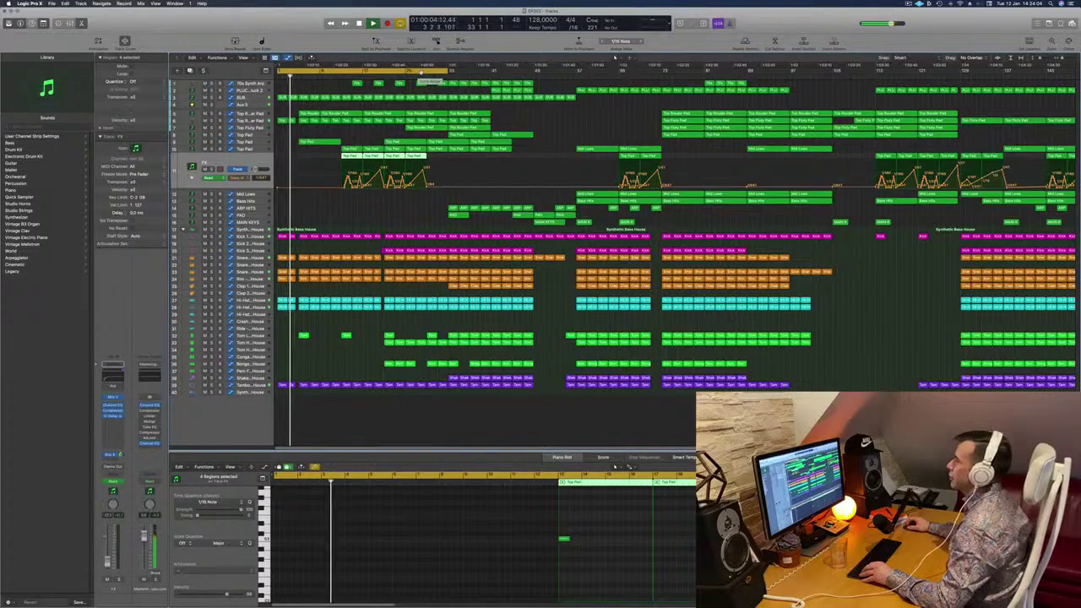
drag(417, 74, 534, 78)
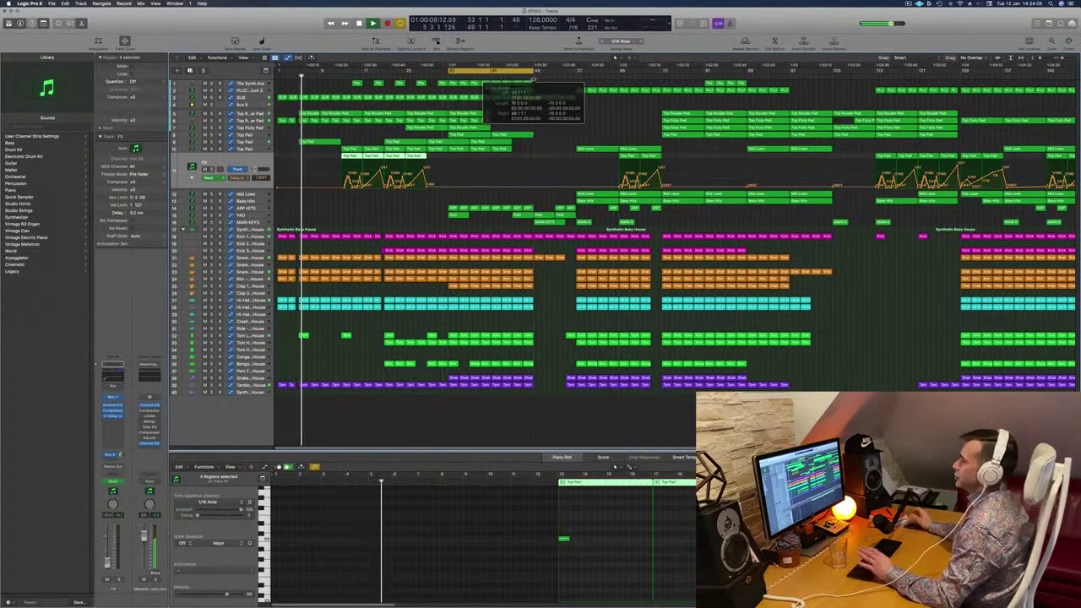
key(space)
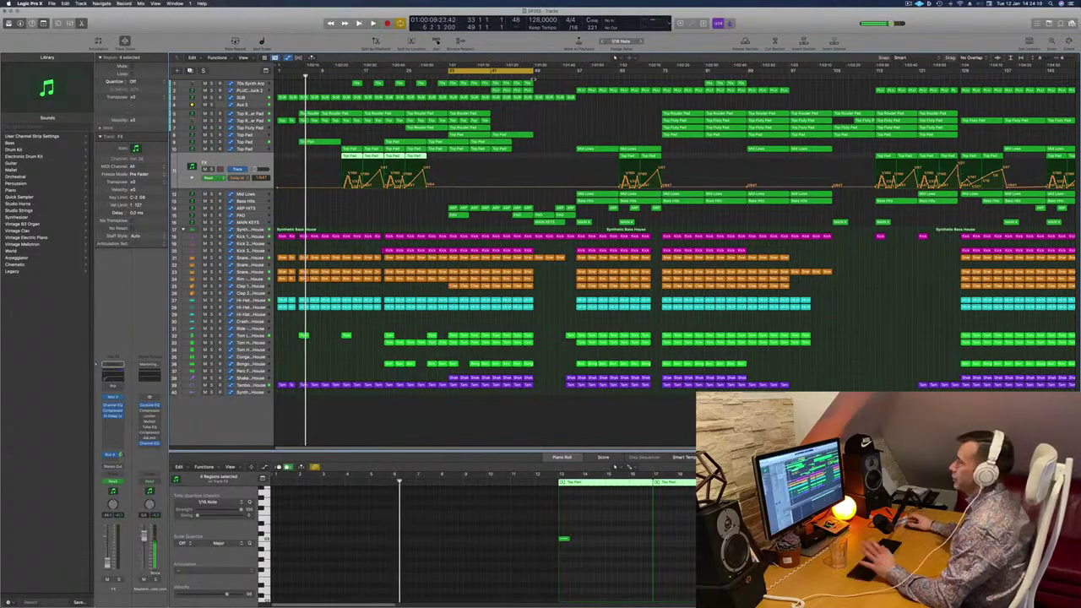
key(space)
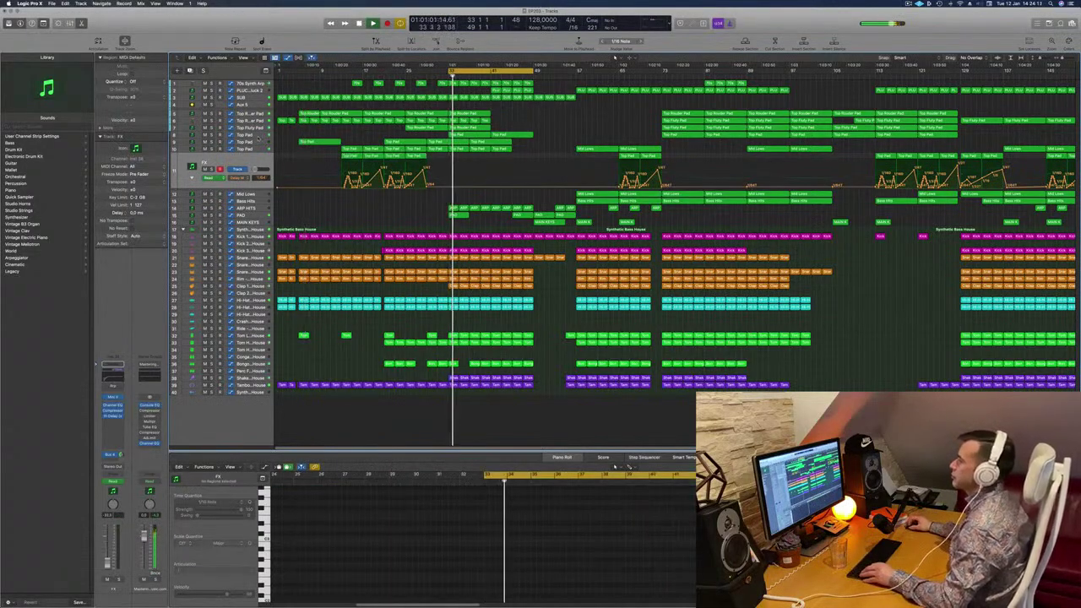
Listen to the Top Pad track that enters at bar 33 in solo and back in the full mix.
key(Up)
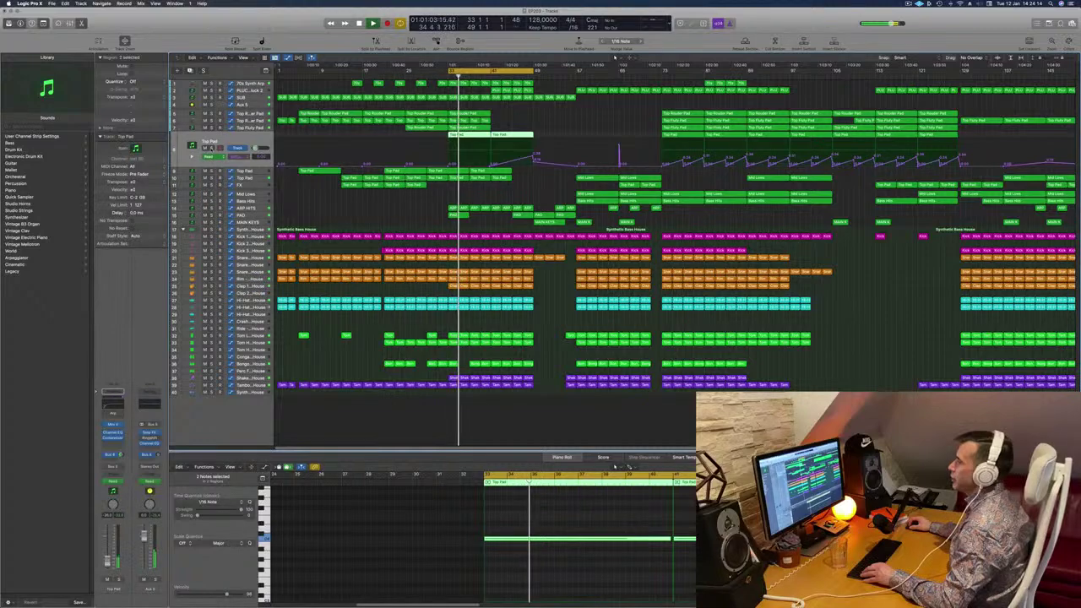
key(s)
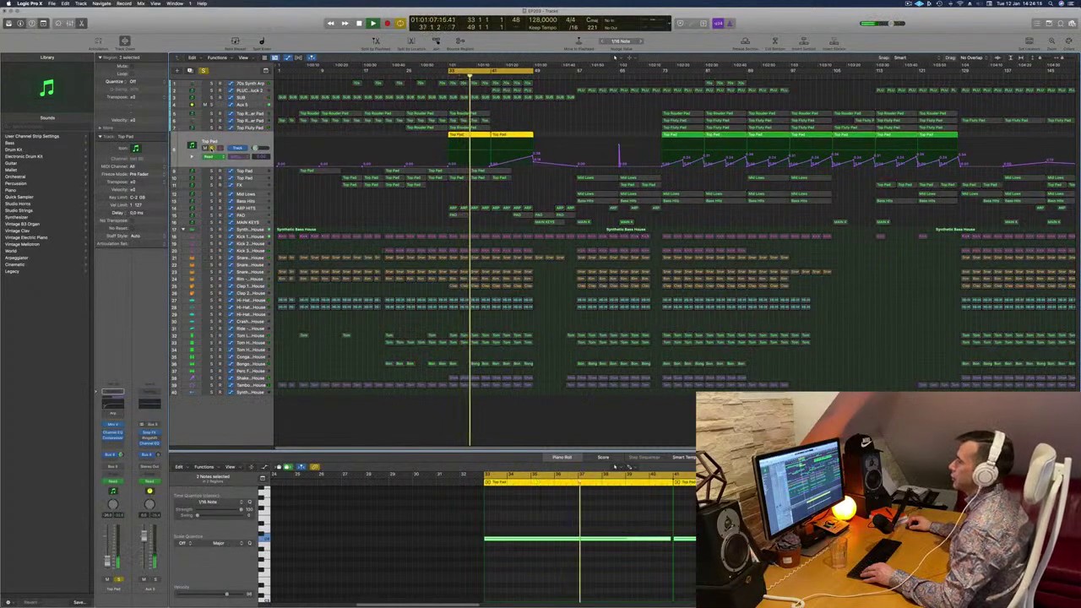
key(s)
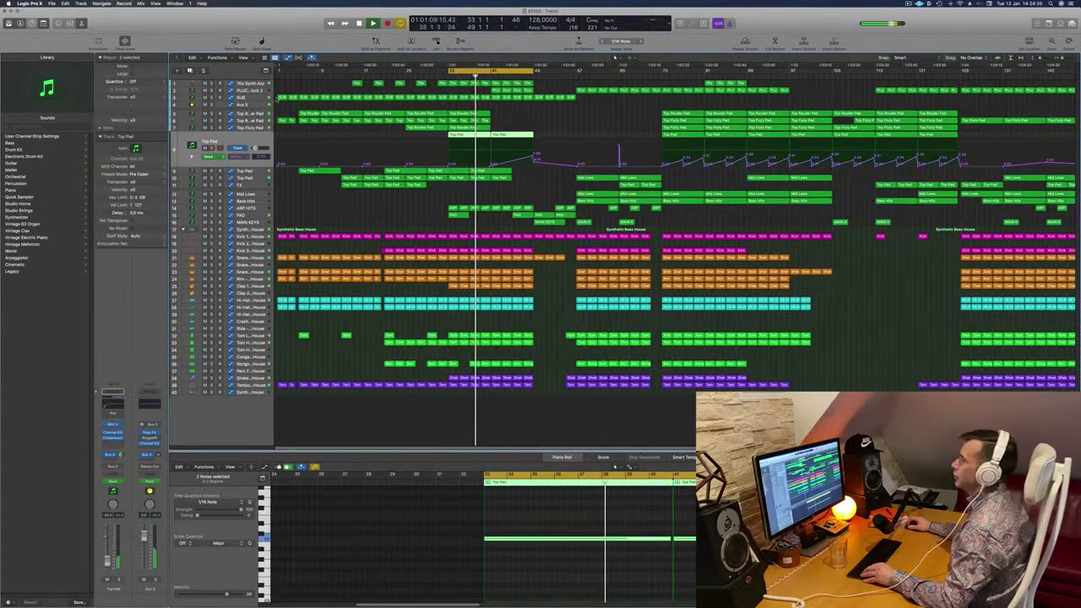
Reshape the Aux 5 track's second automation lane to rise from bar 33 to about bar 41 and drop straight back.
click(248, 104)
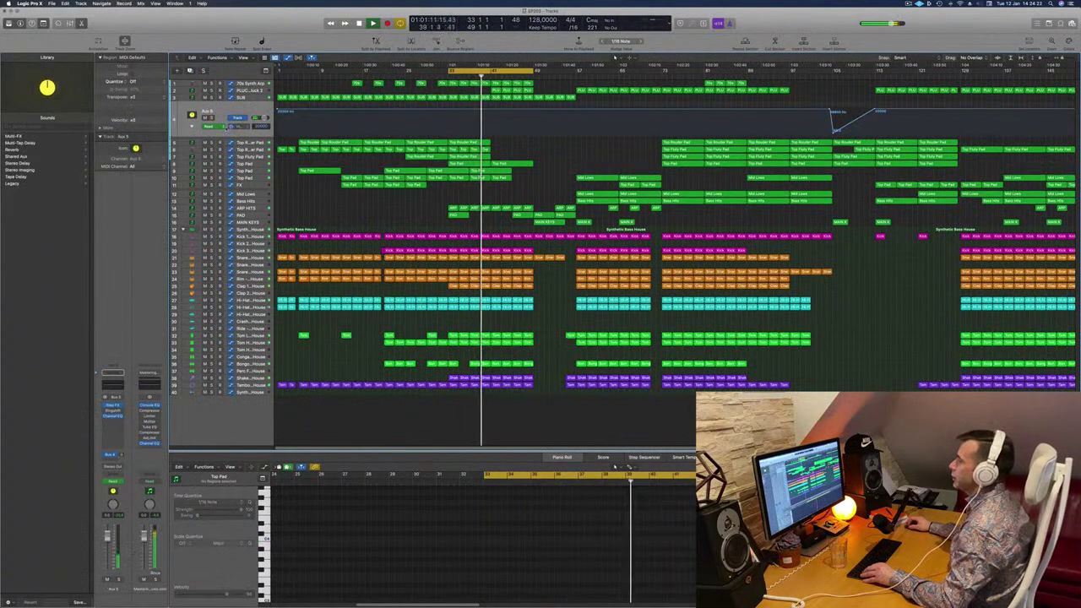
click(192, 127)
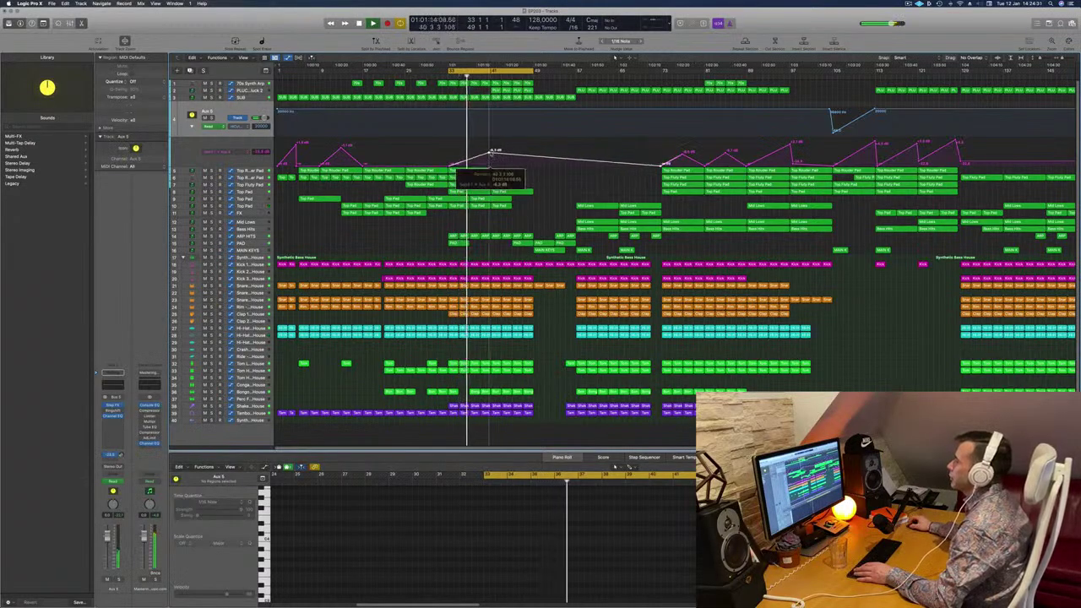
drag(492, 153, 494, 156)
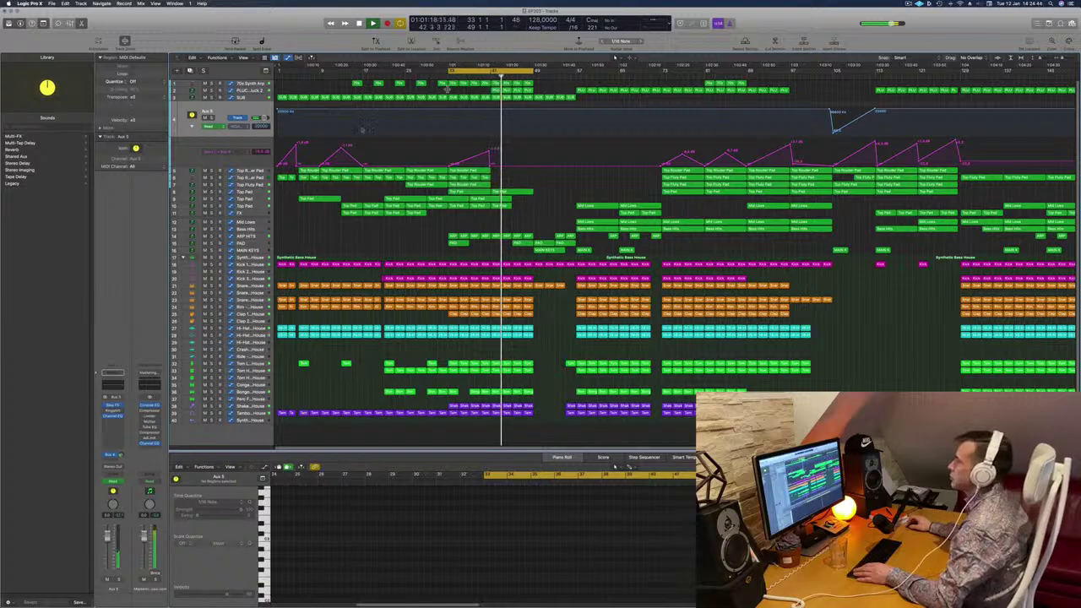
Delete the region from bar 37 to 45 and its automation on the Top Pad track that enters at bar 5, and check the playback.
key(Down)
key(Down)
key(Down)
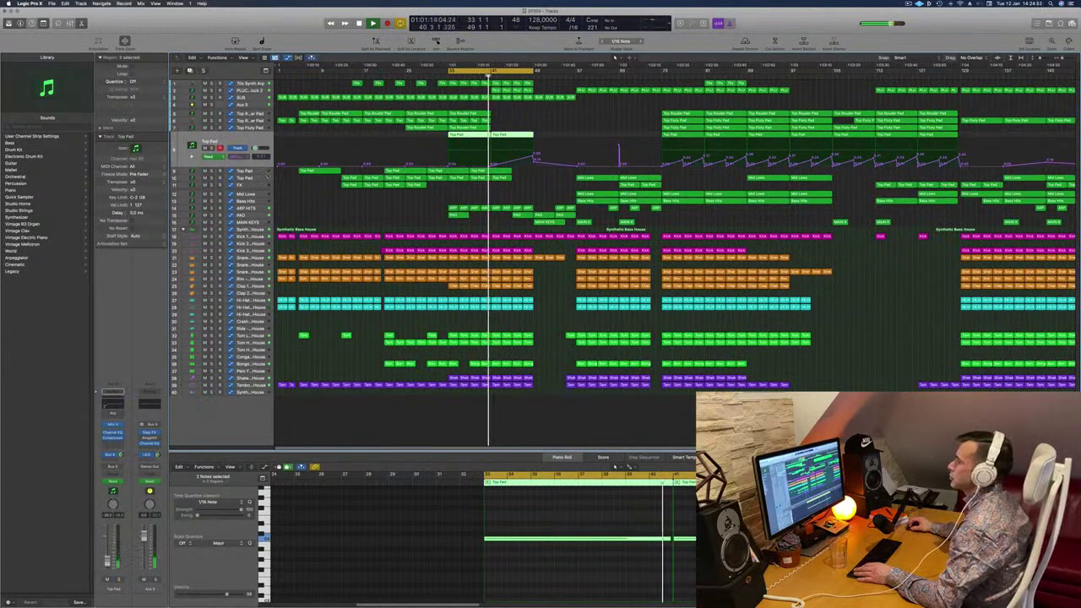
key(Down)
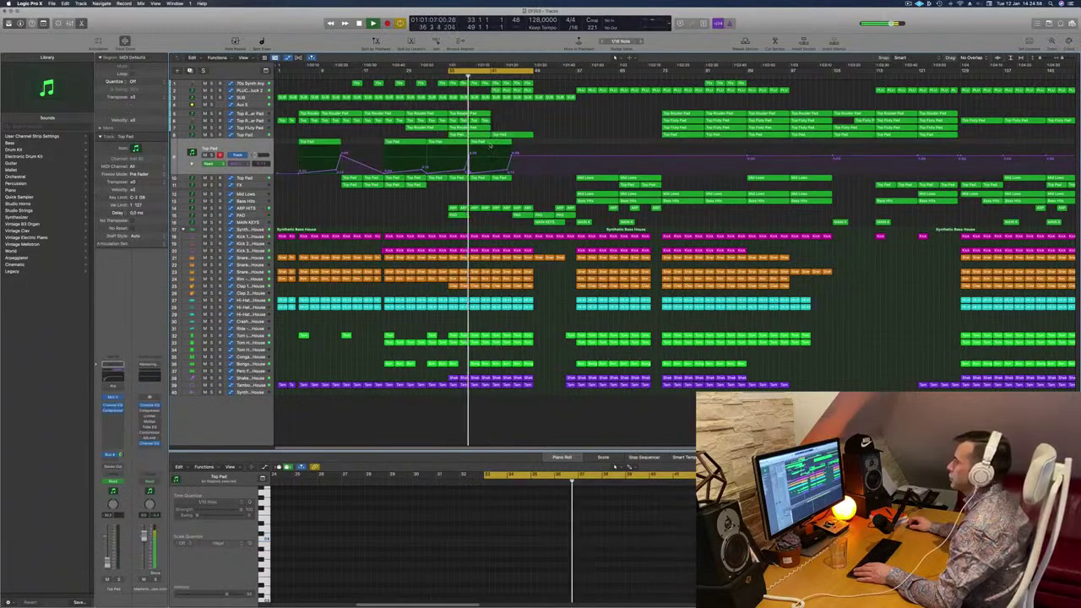
key(Delete)
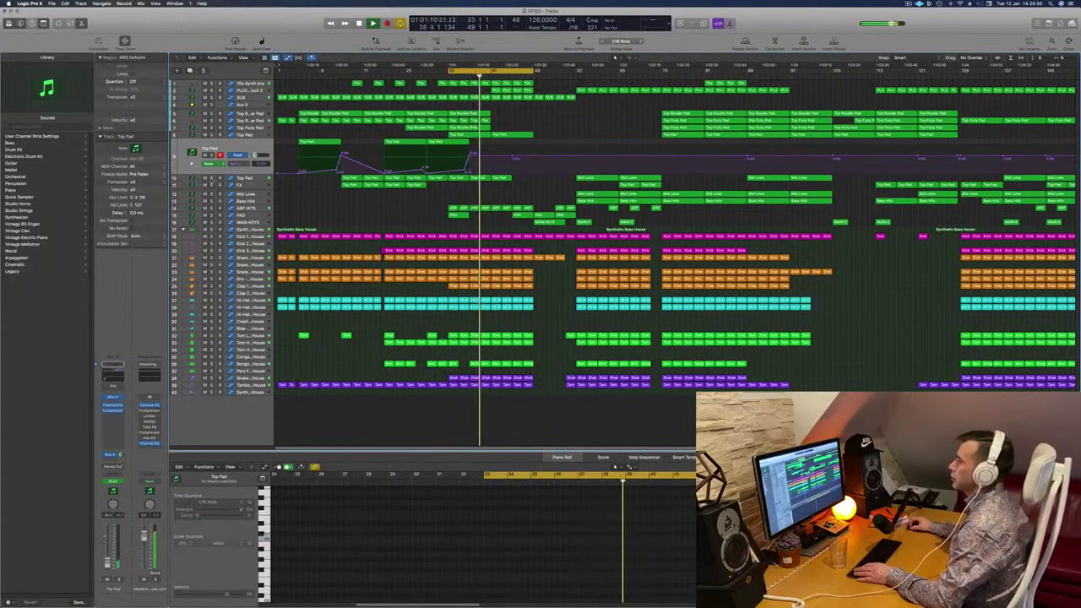
key(s)
key(s)
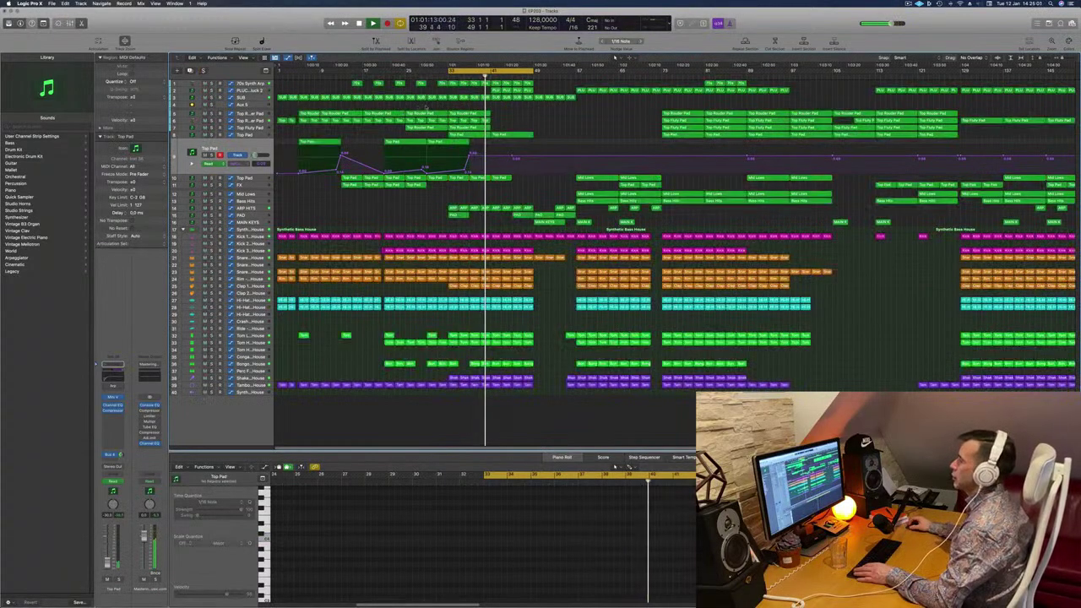
Raise the peak at bar 41 in the Aux 5 track's second automation lane and replay from bar 33.
click(256, 104)
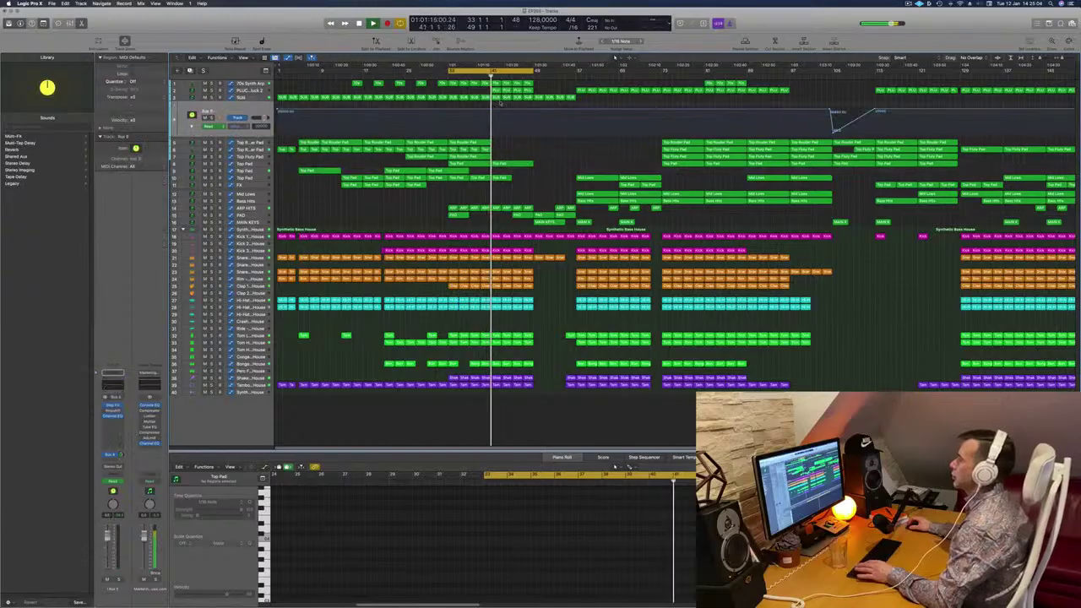
click(192, 128)
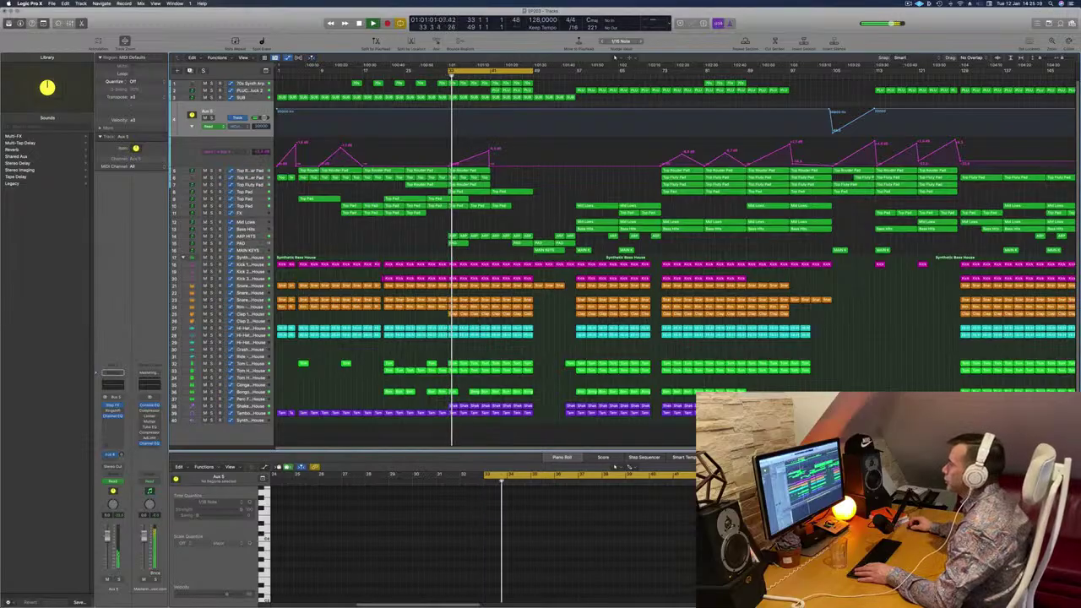
drag(492, 149, 490, 143)
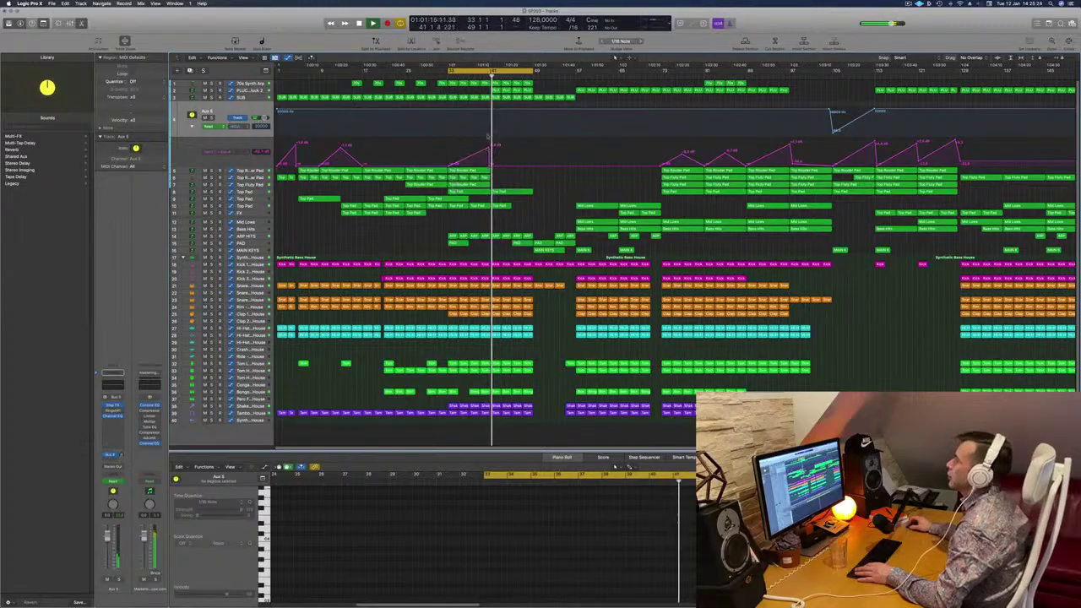
click(449, 77)
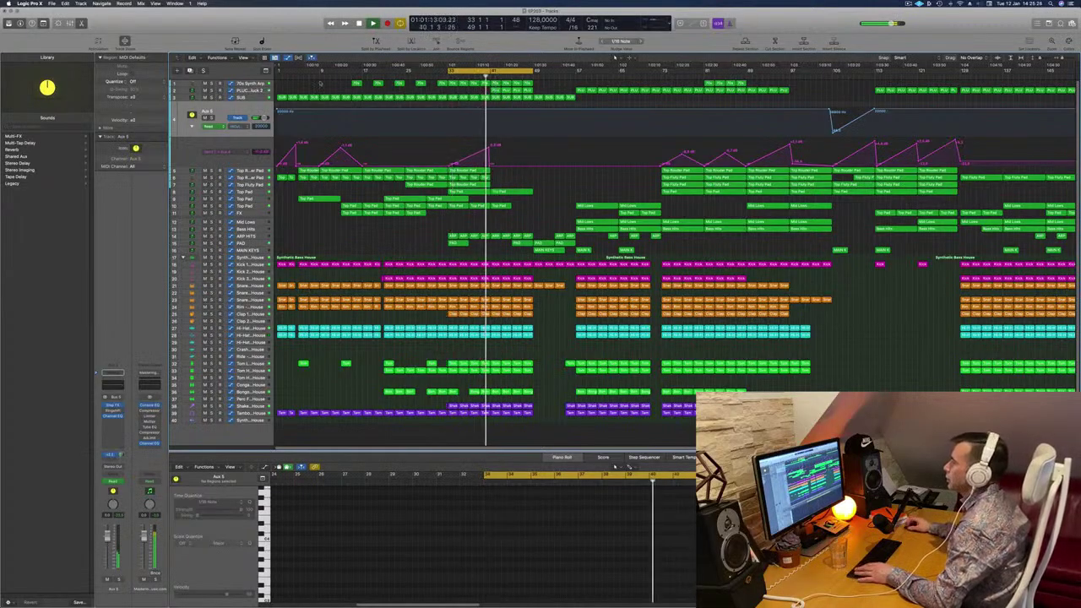
Bring the 70s Synth Arp cutoff automation down to 0.0% around bar 42 and replay the section from bar 33.
click(263, 86)
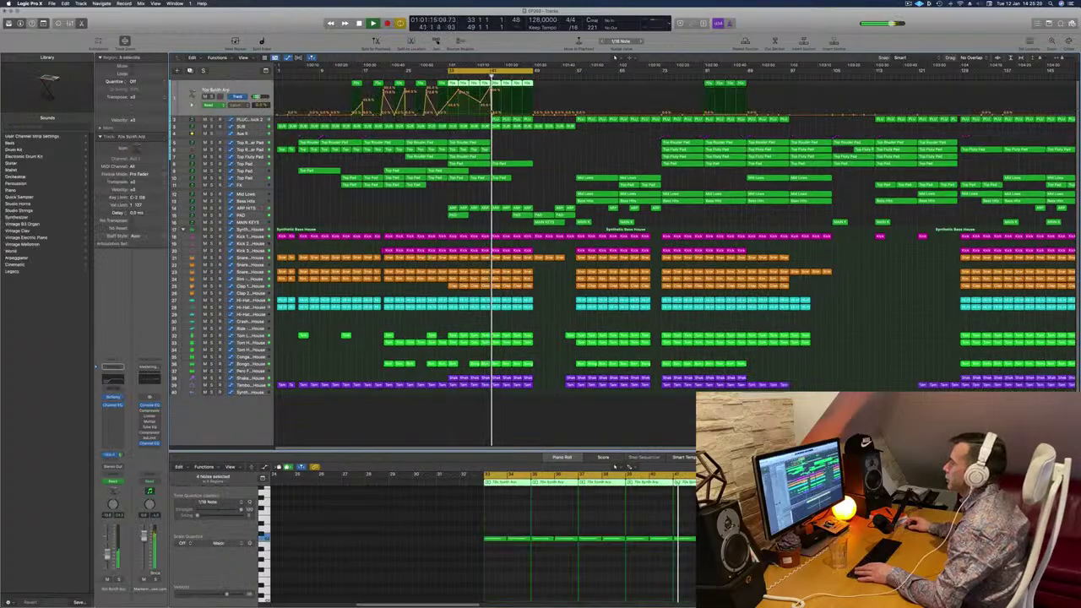
click(499, 114)
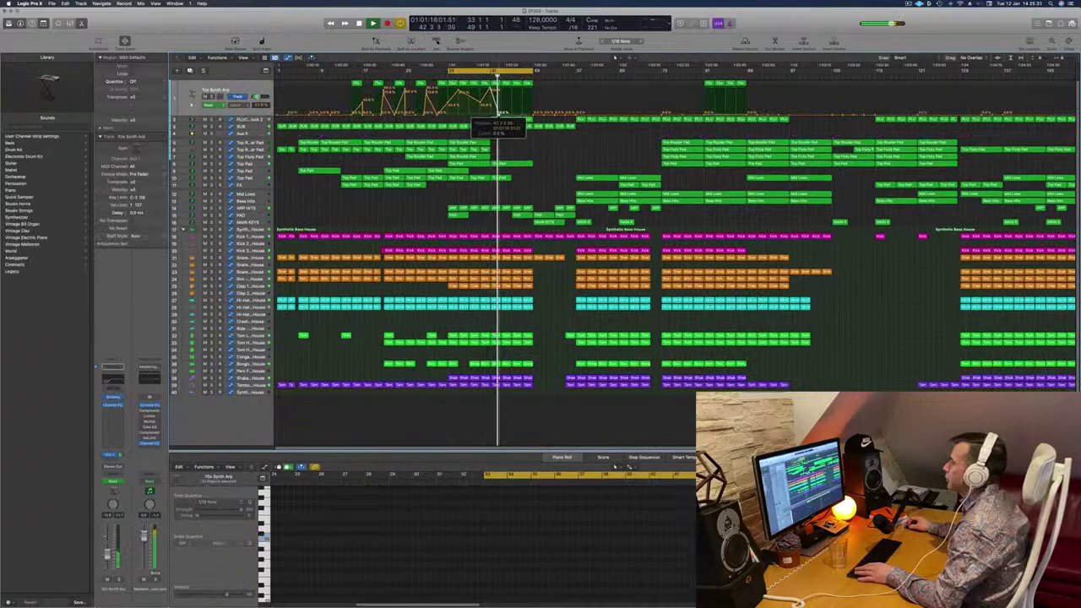
click(473, 76)
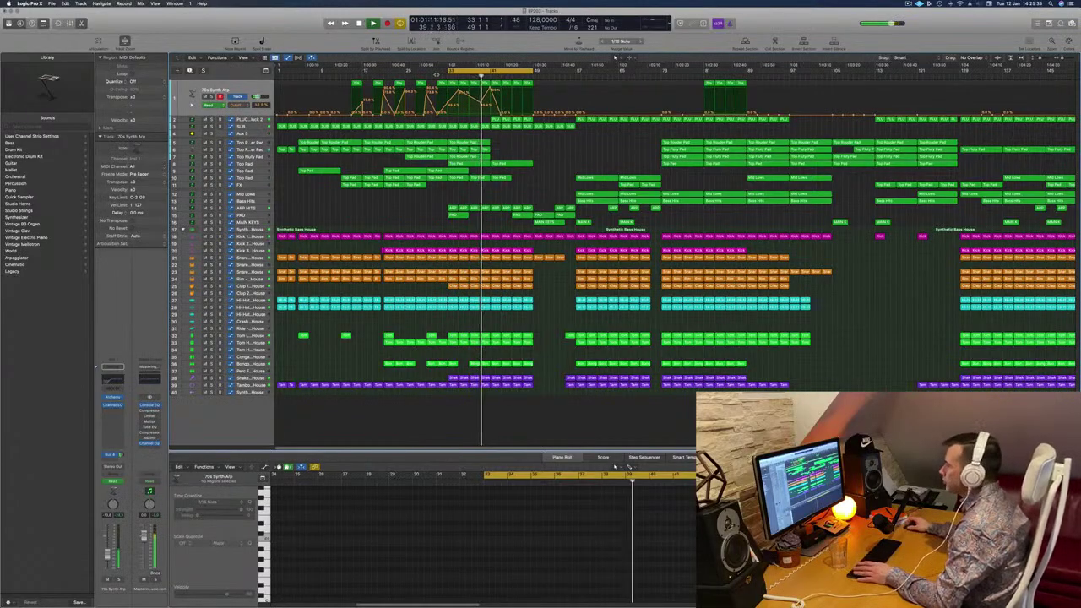
click(447, 76)
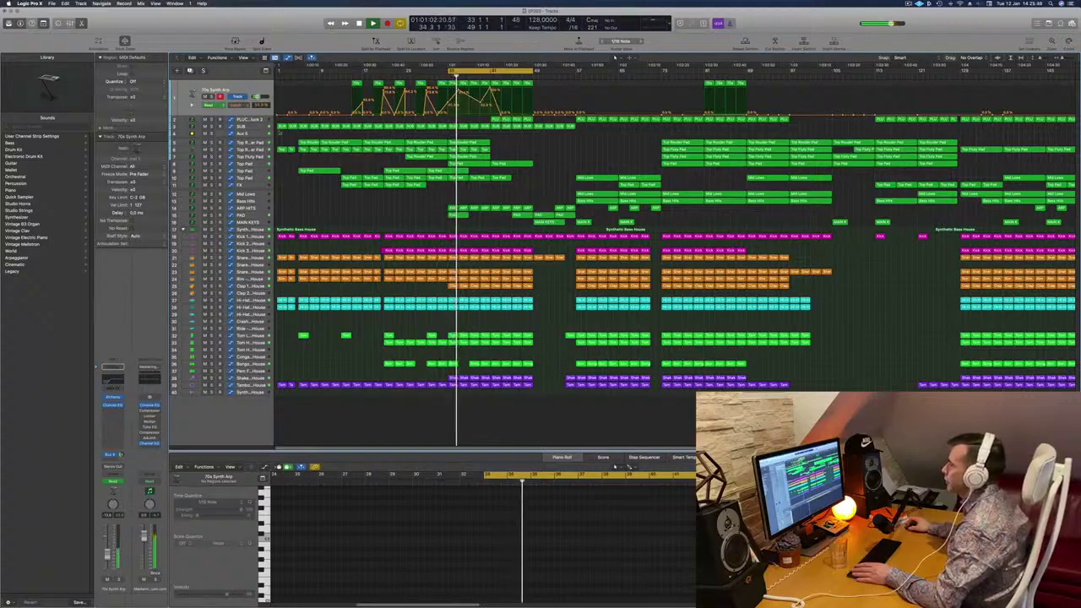
Raise the PLUCK - Progressive Pluck 2 automation to a peak at bar 41 and replay from just before it.
key(Down)
drag(492, 119, 493, 104)
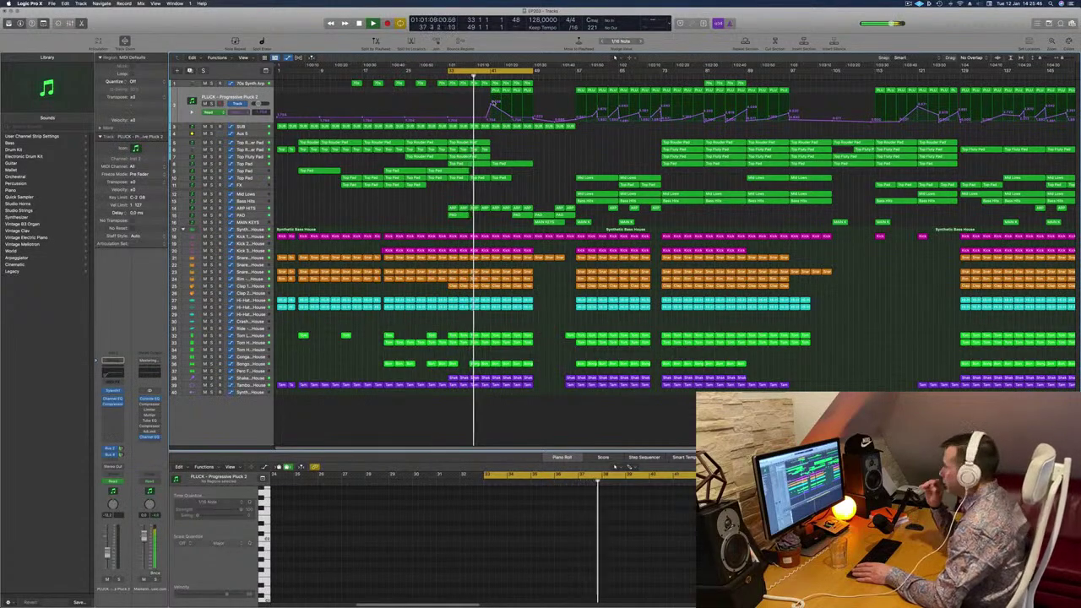
scroll(508, 173, up, 5)
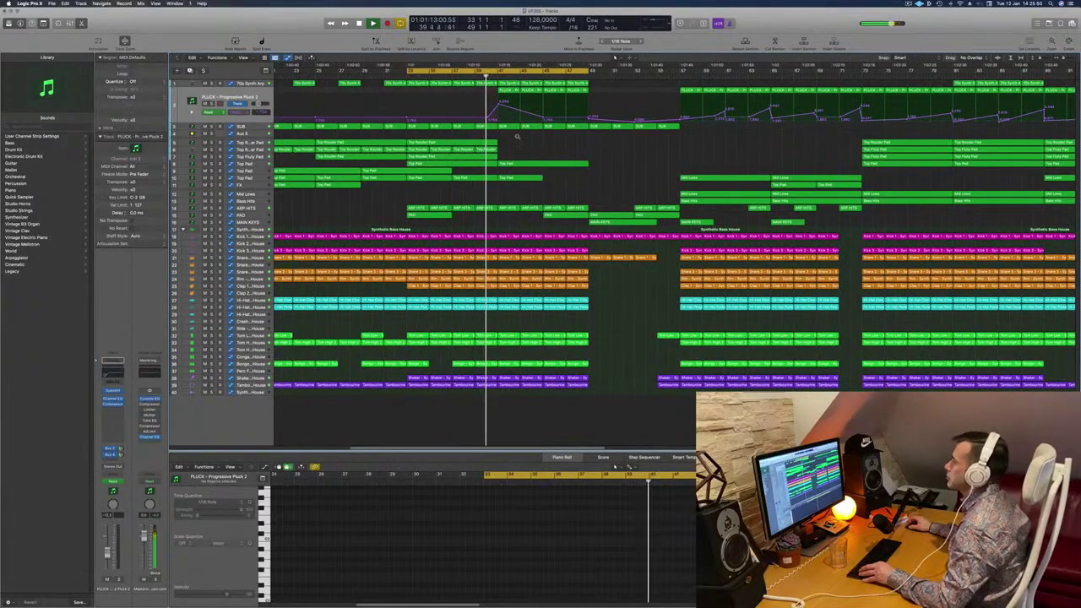
scroll(530, 140, up, 2)
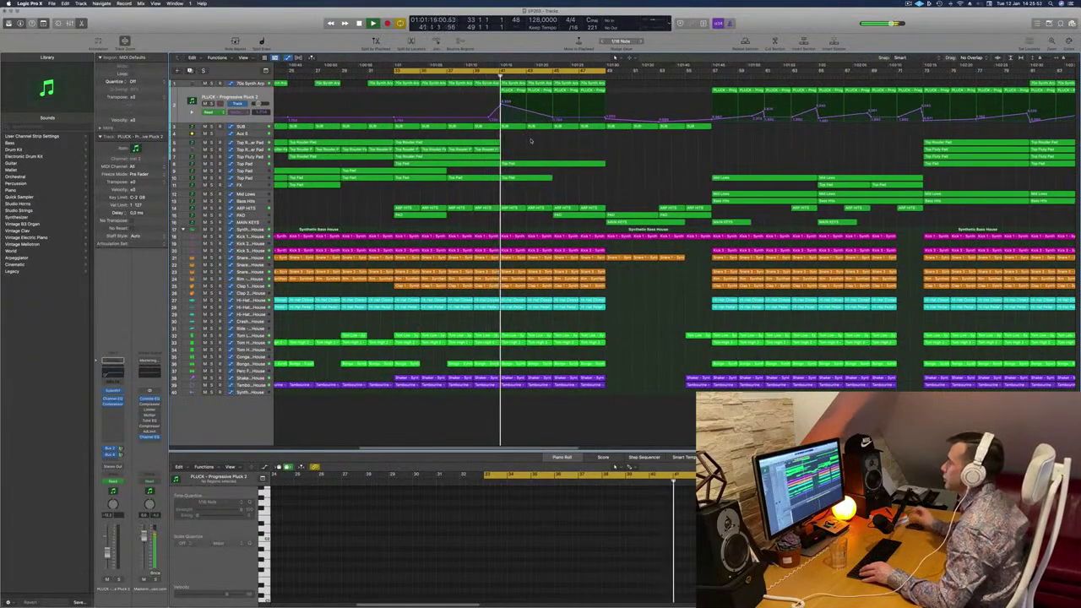
click(492, 76)
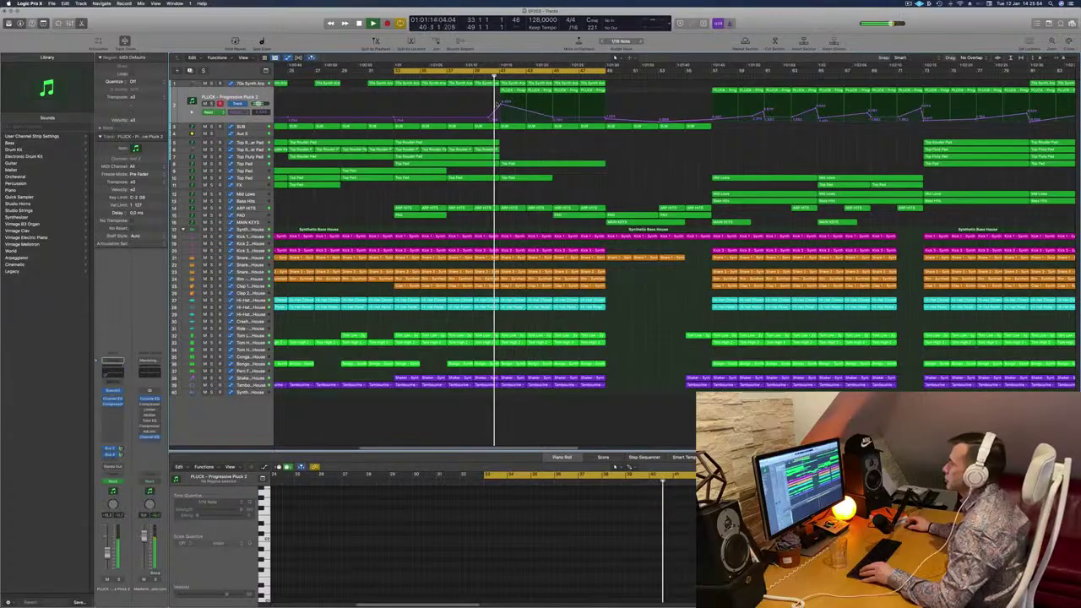
Pull the PLUCK - Progressive Pluck 2 automation down around bar 43 and replay from bar 33.
drag(501, 104, 527, 120)
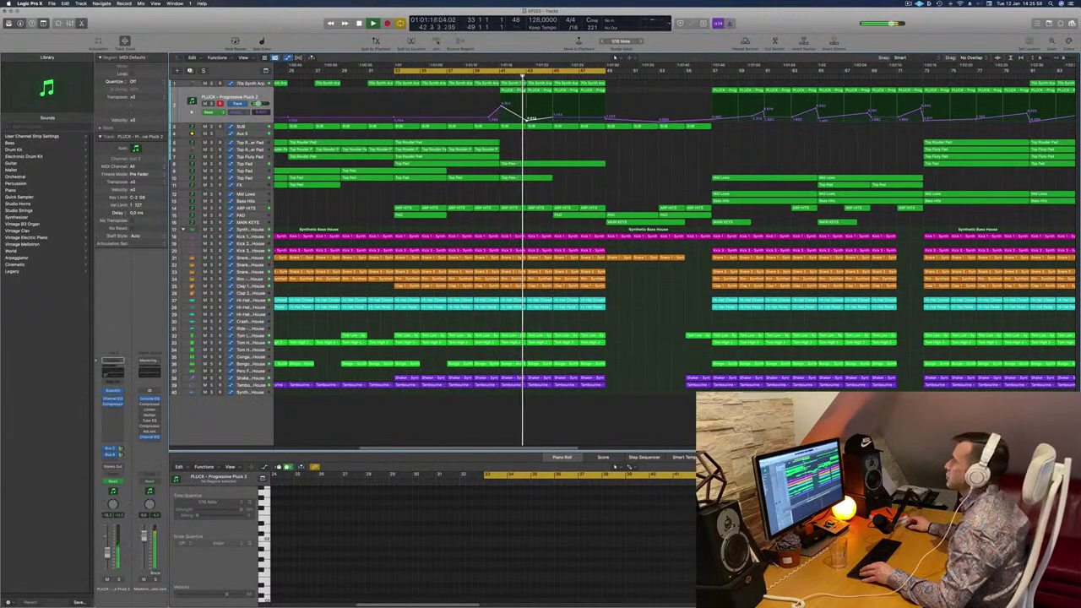
click(394, 76)
scroll(429, 85, down, 5)
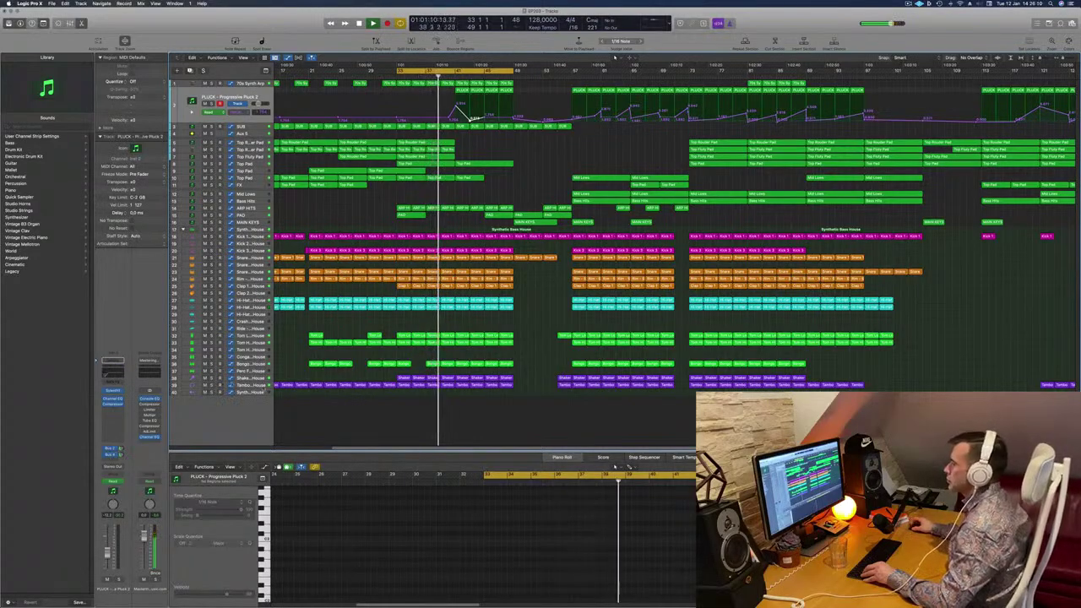
Inspect the Tambourine and Shaker tracks of the Synthetic Bass House kit during playback.
click(251, 385)
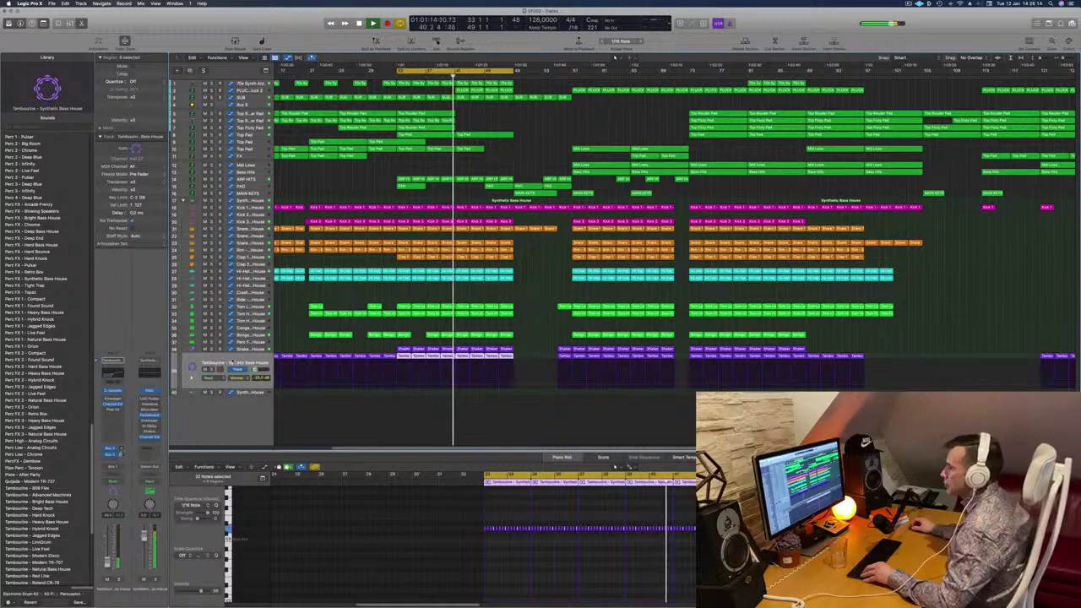
click(248, 351)
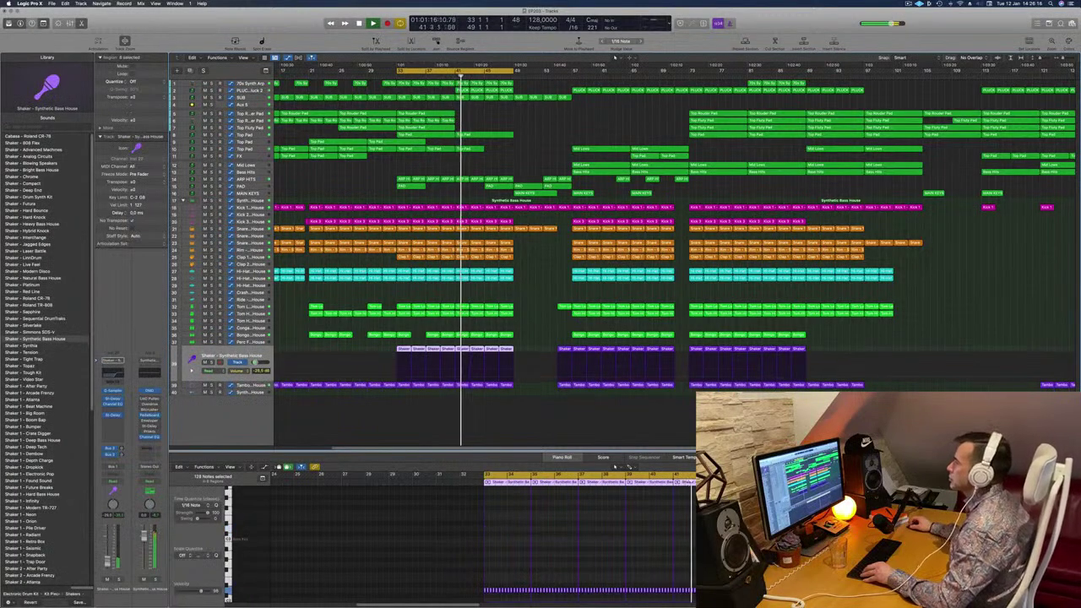
scroll(487, 111, up, 3)
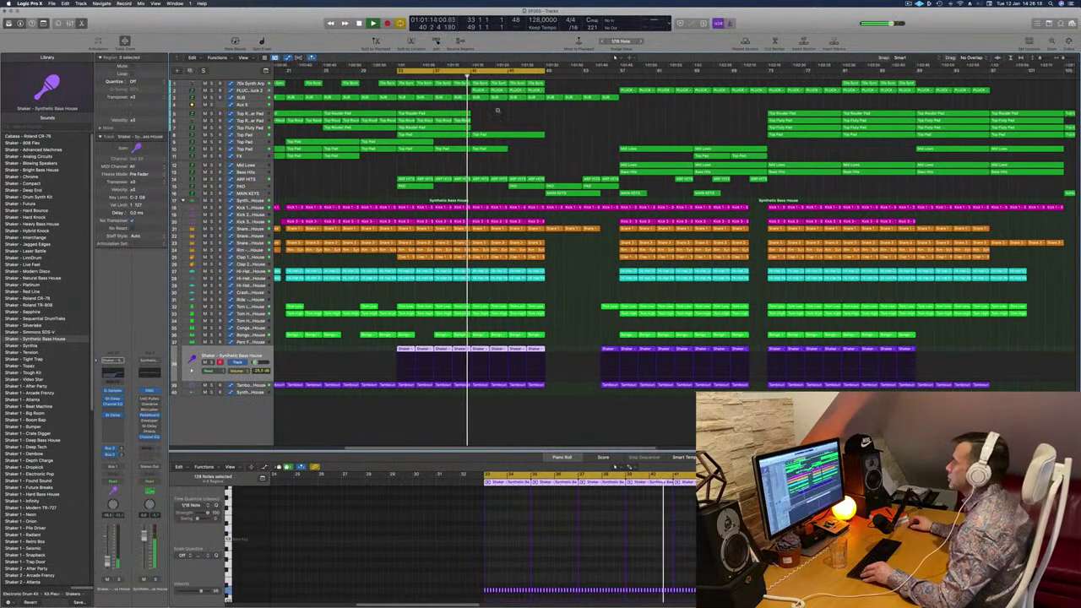
scroll(498, 111, down, 3)
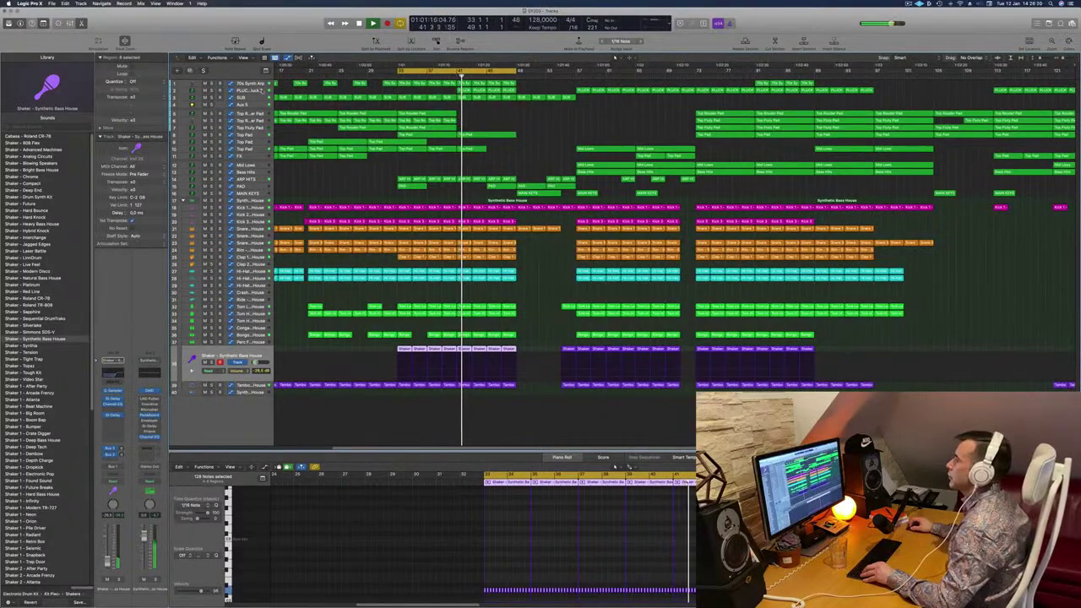
Lower the PLUCK - Progressive Pluck 2 automation peak at bar 41 and replay from just before it.
click(260, 92)
drag(462, 105, 459, 110)
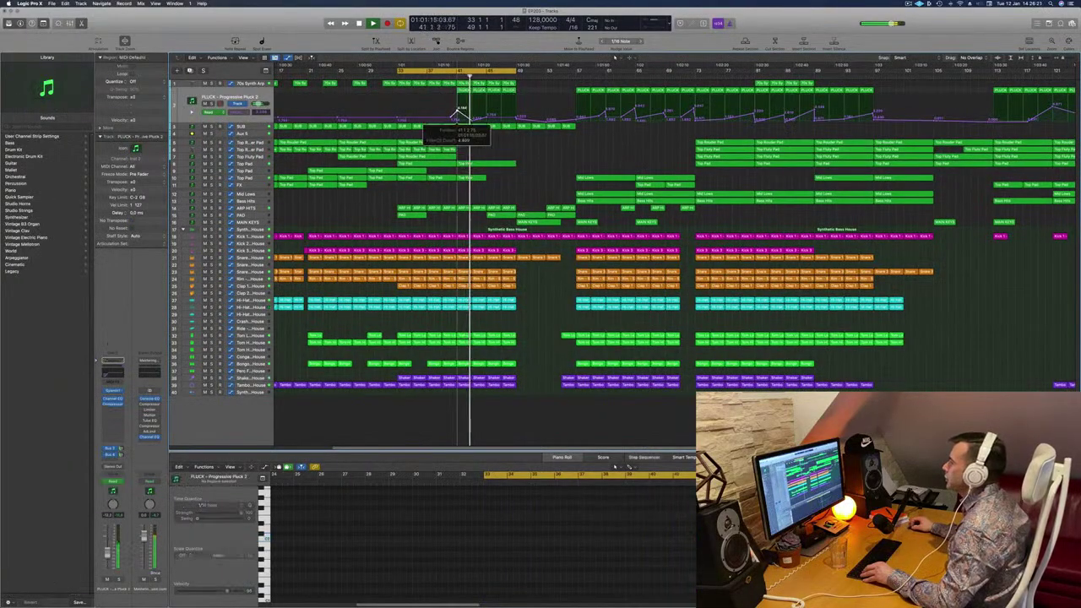
click(452, 77)
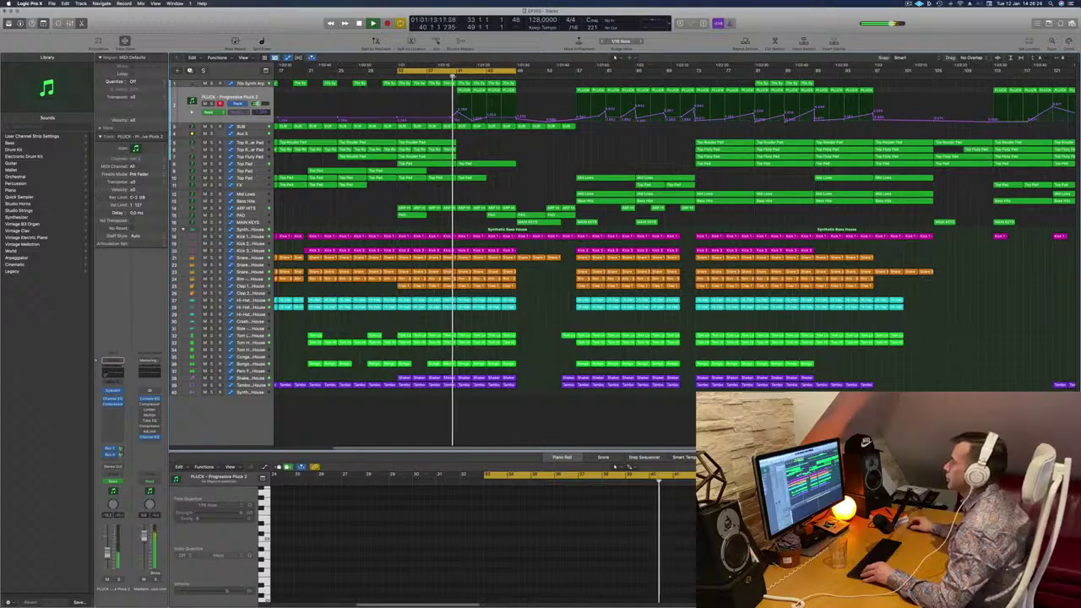
Extend the end of the cycle range to bar 57 and show the automation of the Top Pad track that peaks near bar 49.
key(super+Left)
key(super+Right)
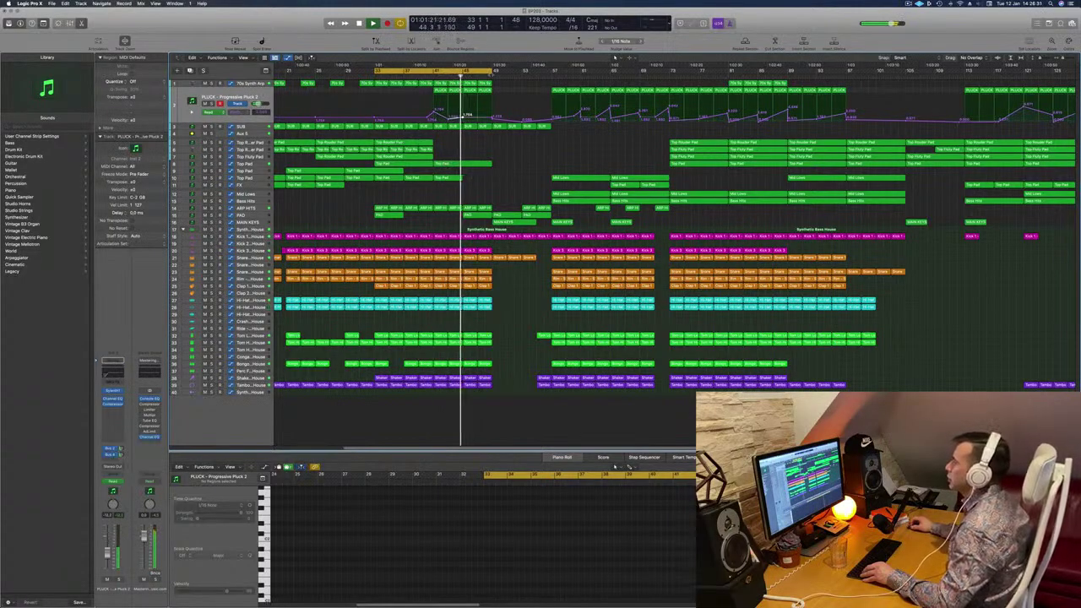
drag(494, 70, 550, 83)
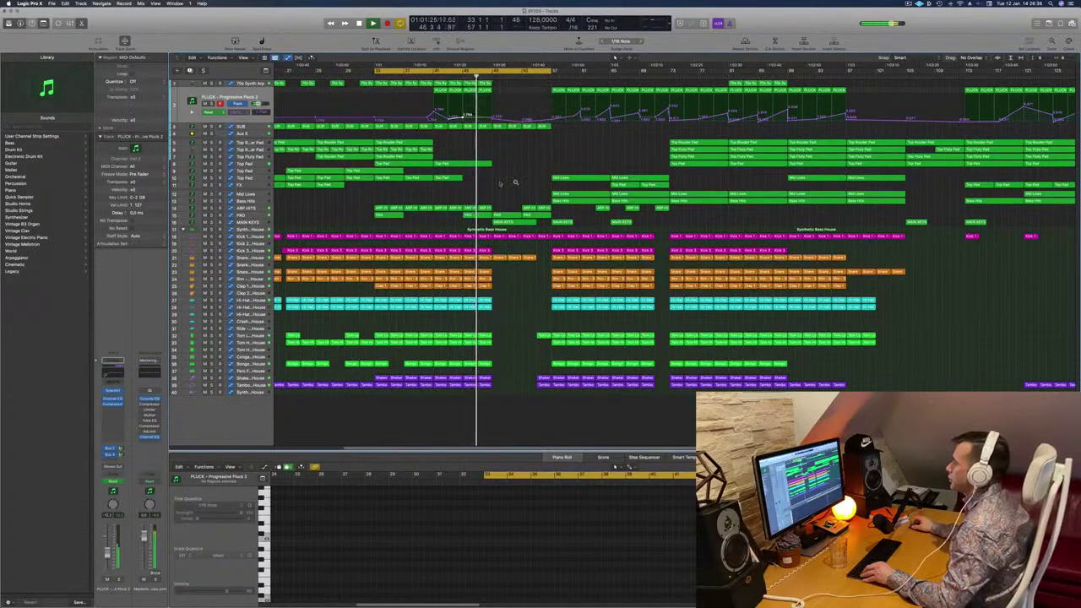
scroll(500, 182, down, 2)
click(256, 165)
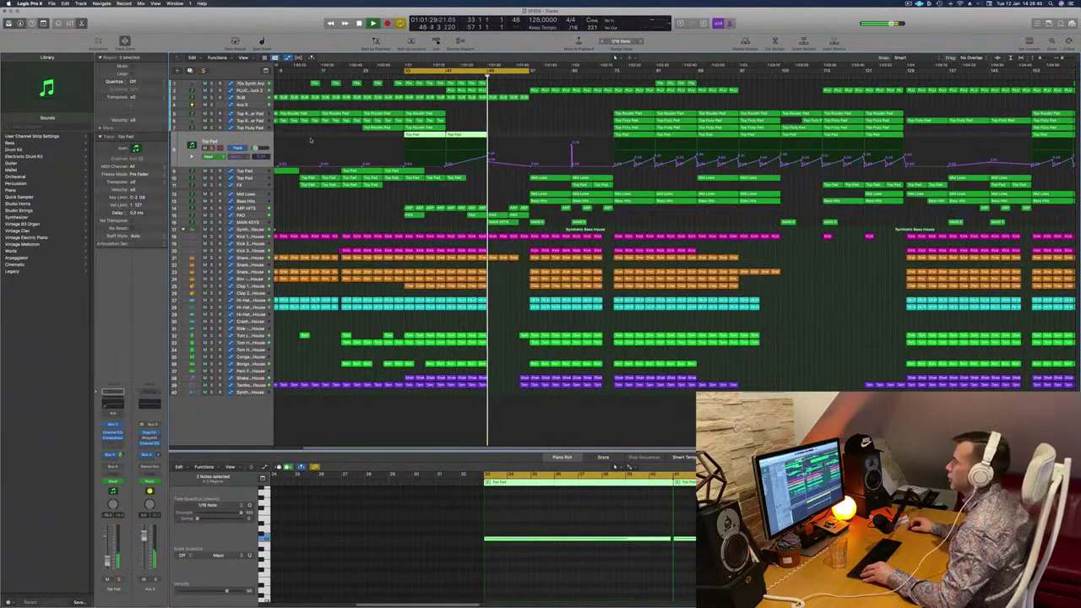
scroll(325, 137, down, 2)
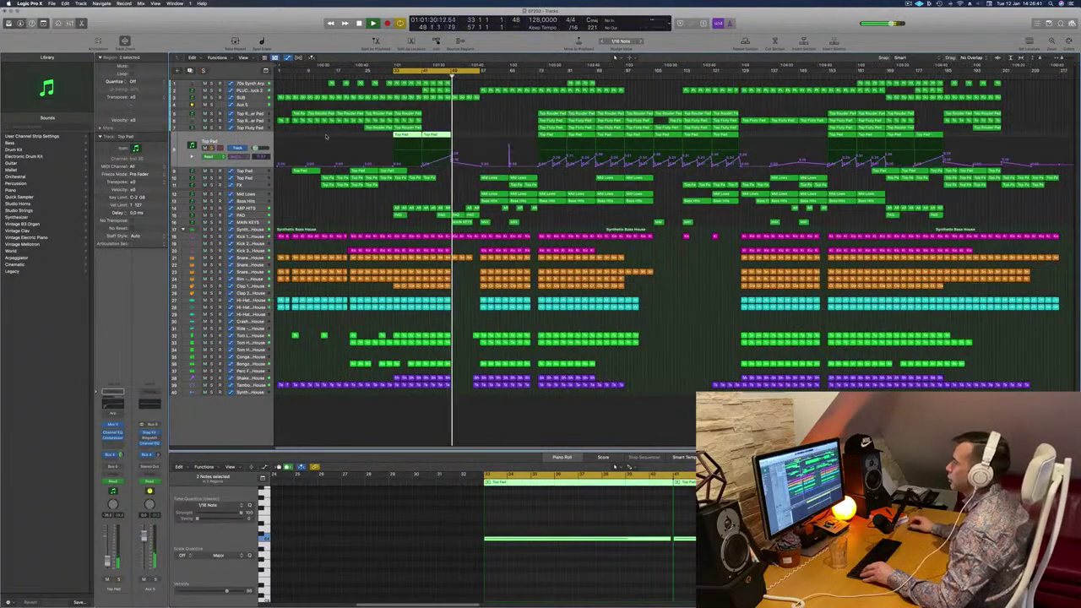
Listen to Aux 5 soloed briefly, restore the full mix, and show the Aux 5 track's automation.
click(211, 104)
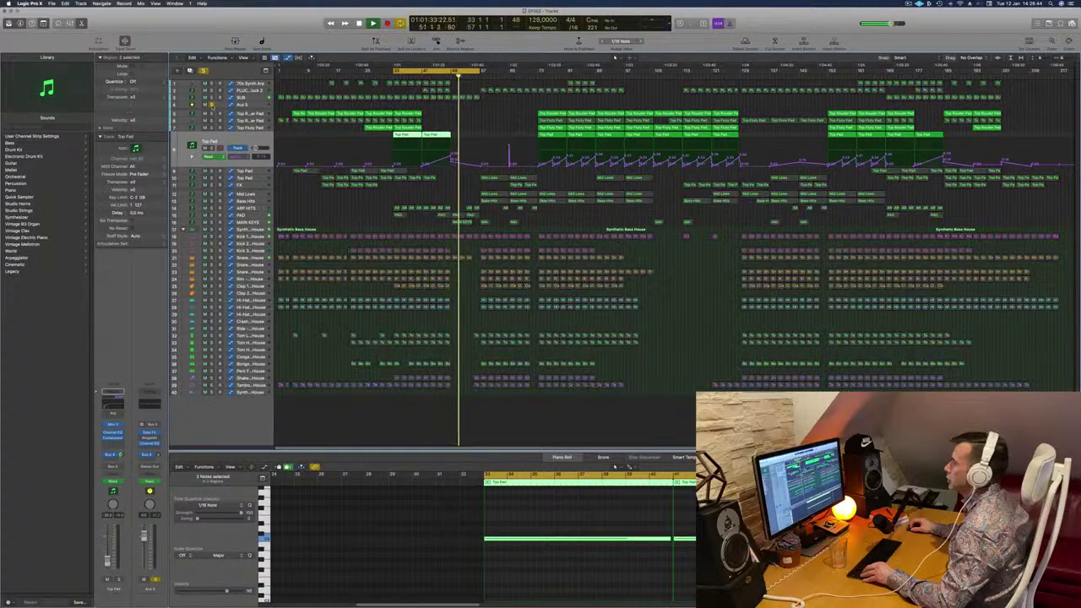
click(212, 105)
click(418, 83)
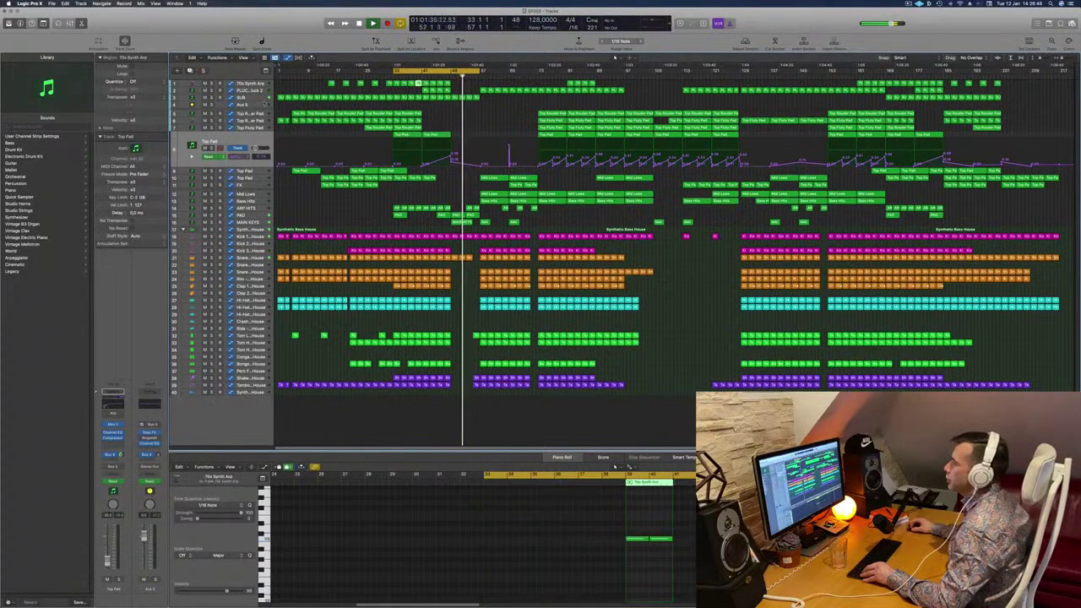
click(260, 106)
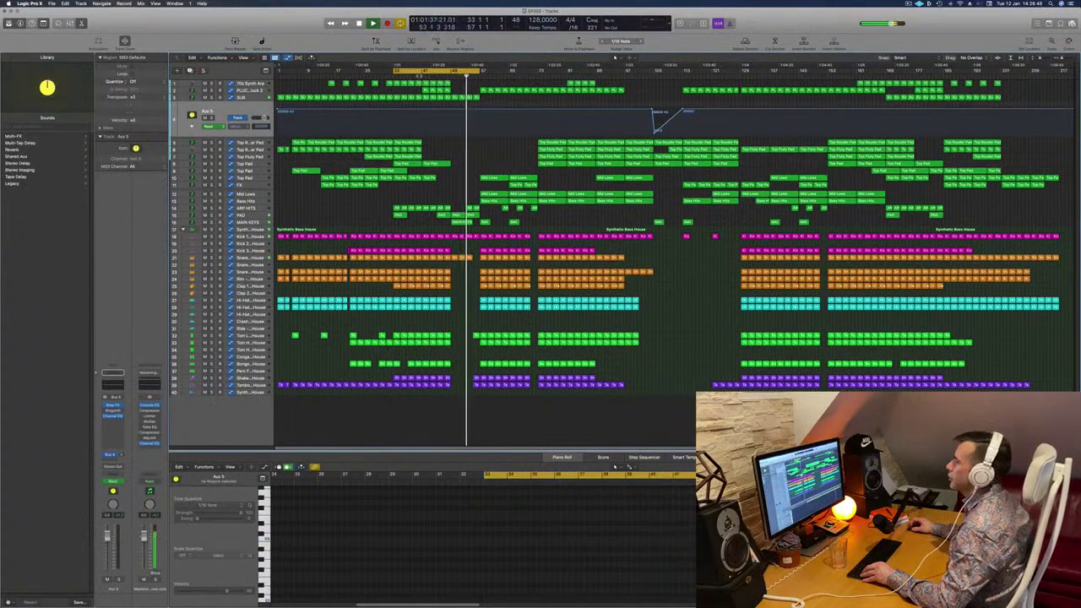
Adjust the peak and drop around bar 49 in the Aux 5 track's second automation lane and replay the section.
click(419, 77)
click(192, 126)
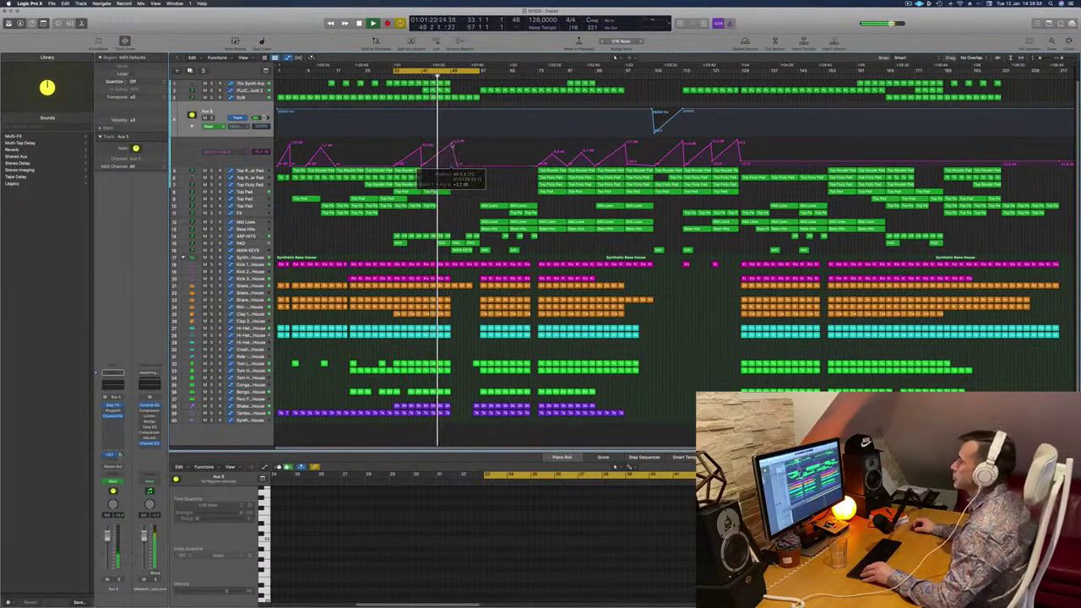
mouse_move(454, 148)
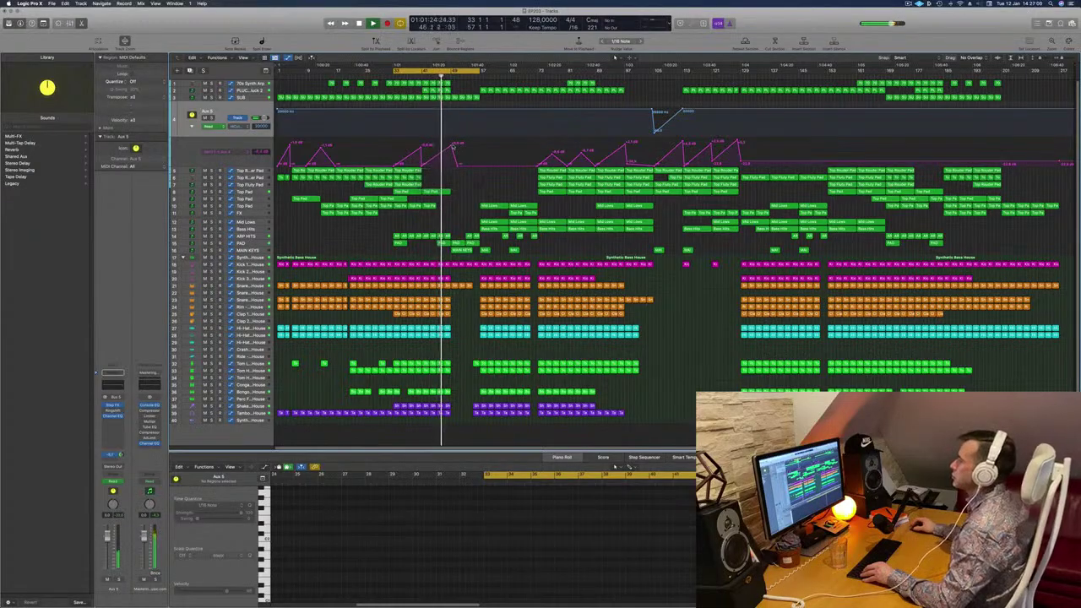
key(super+Right)
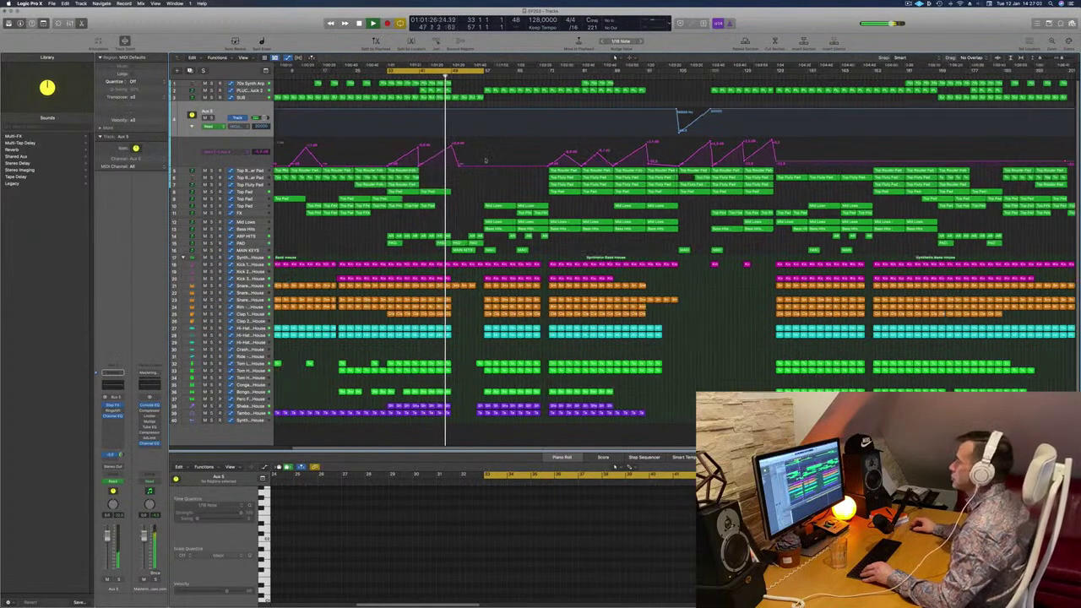
key(super+Right)
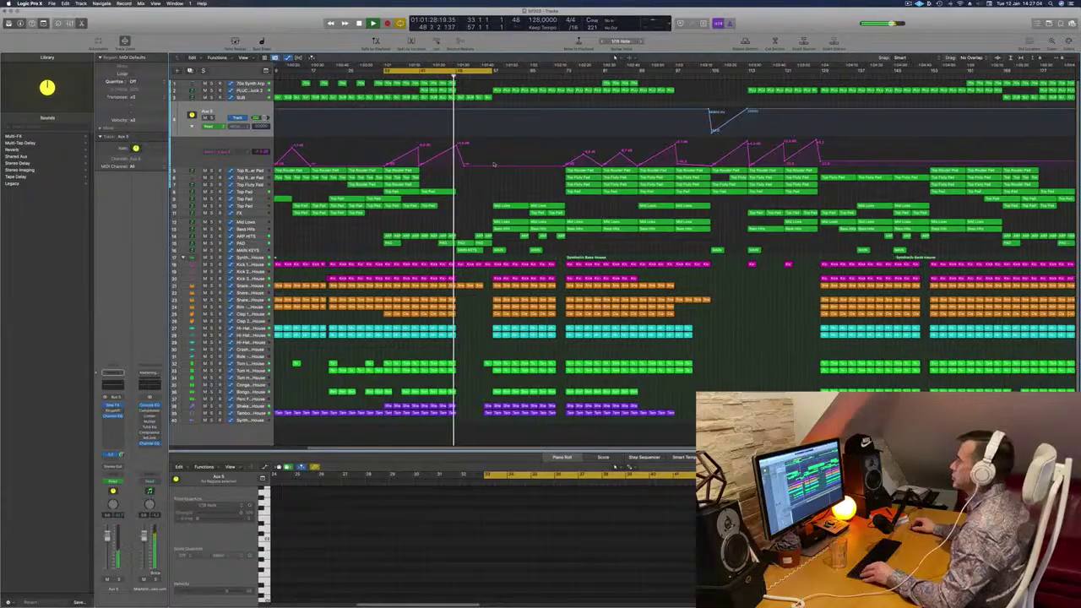
key(super+Left)
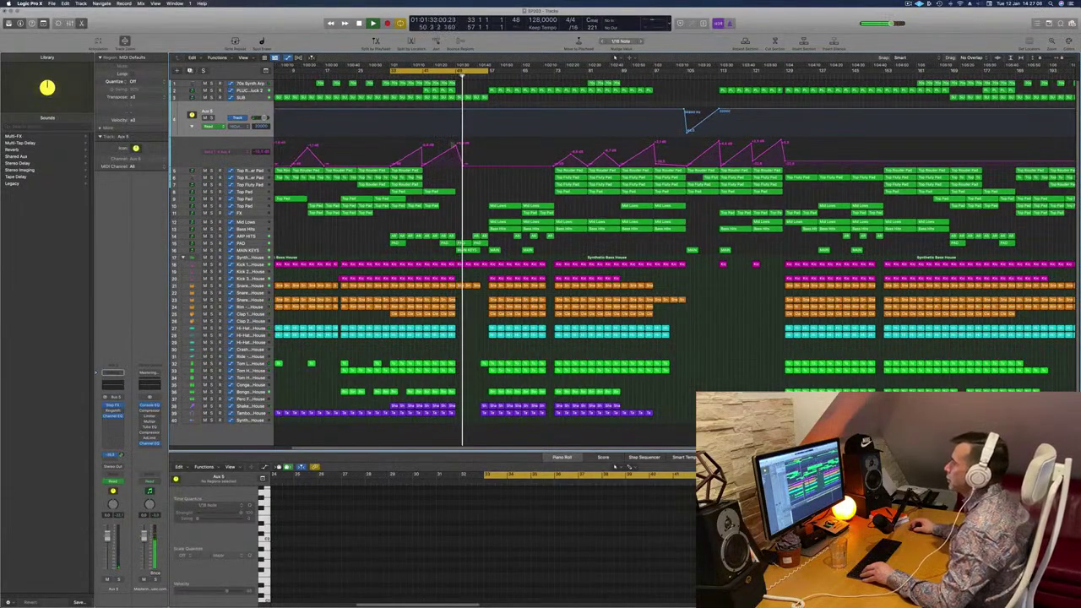
drag(457, 145, 460, 165)
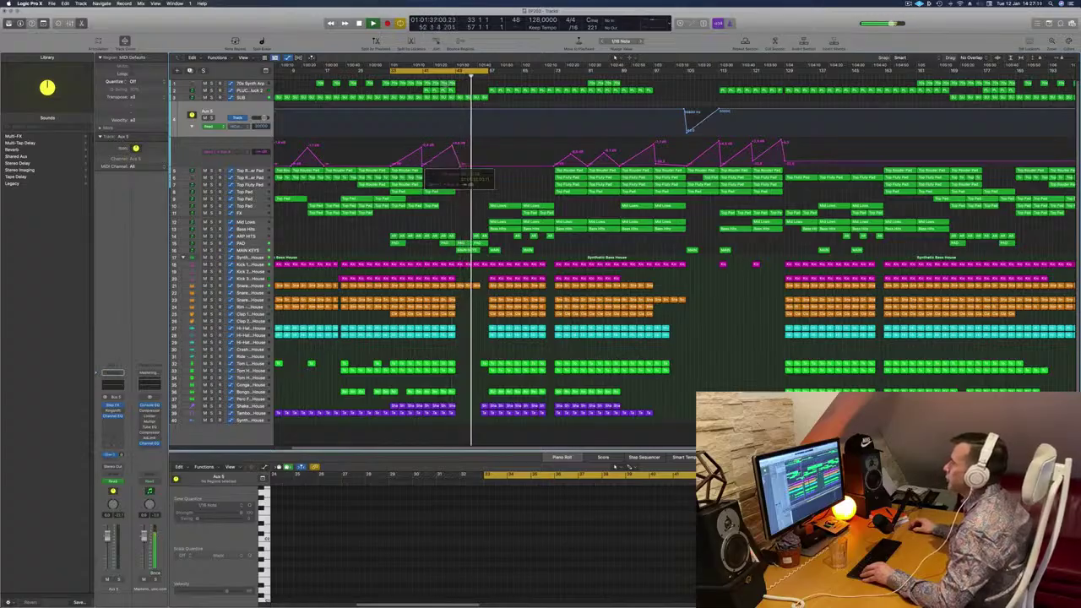
key(space)
key(space)
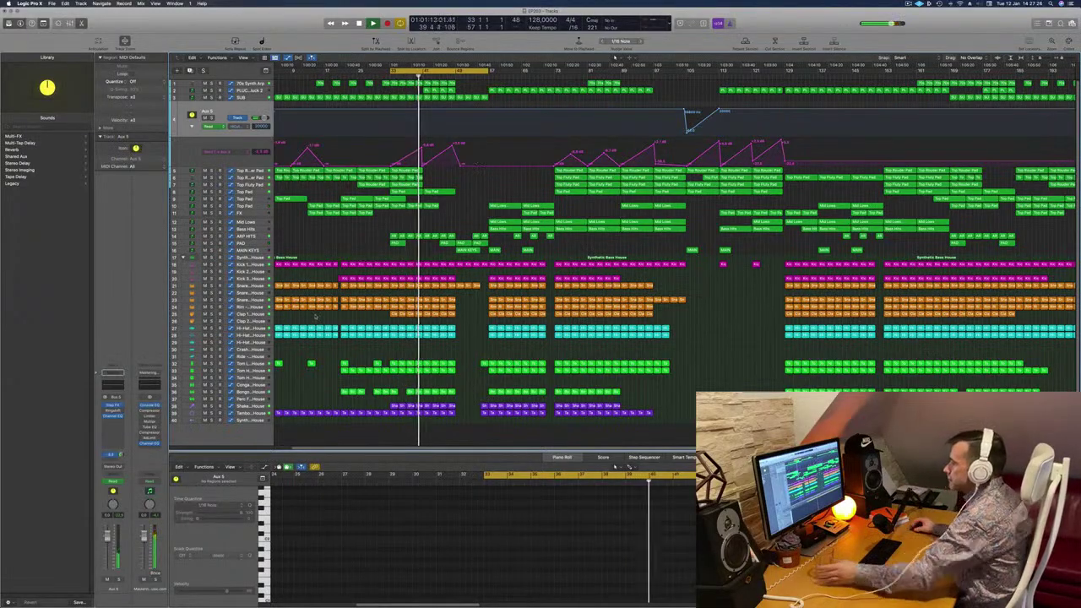
Review the Hi-Hat Pedal, closed Hi-Hat and PAD tracks, checking the PAD volume automation around bars 33 to 57.
click(253, 336)
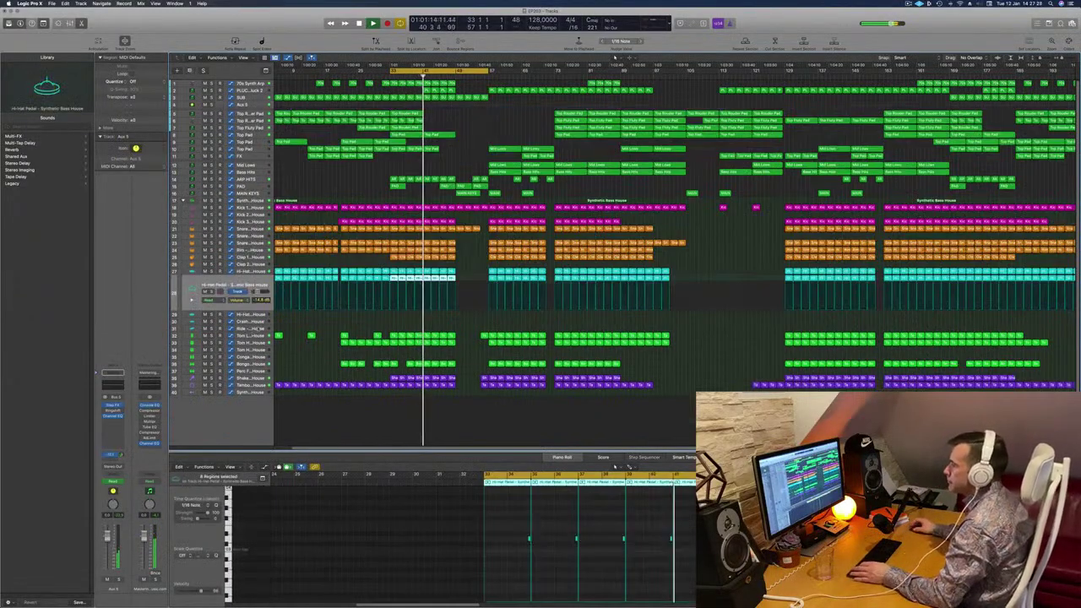
click(262, 272)
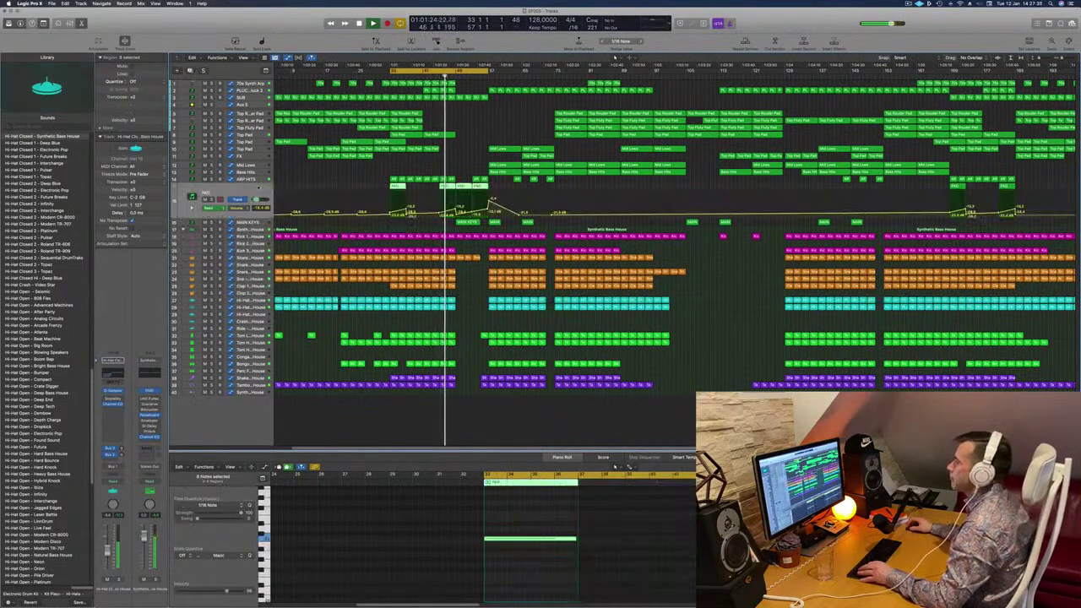
click(259, 187)
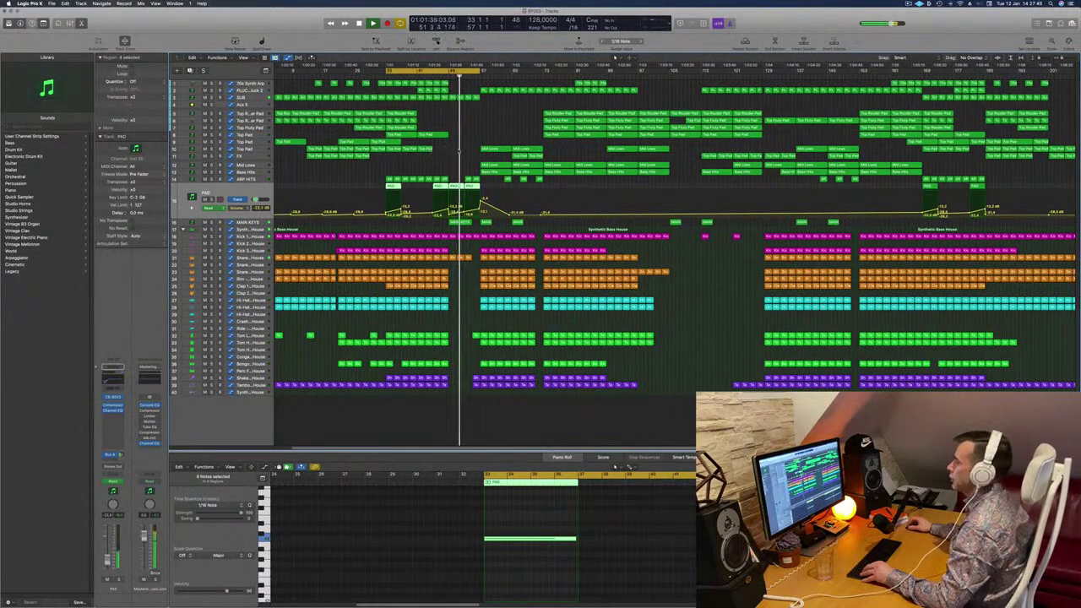
key(super+Right)
scroll(466, 153, up, 1)
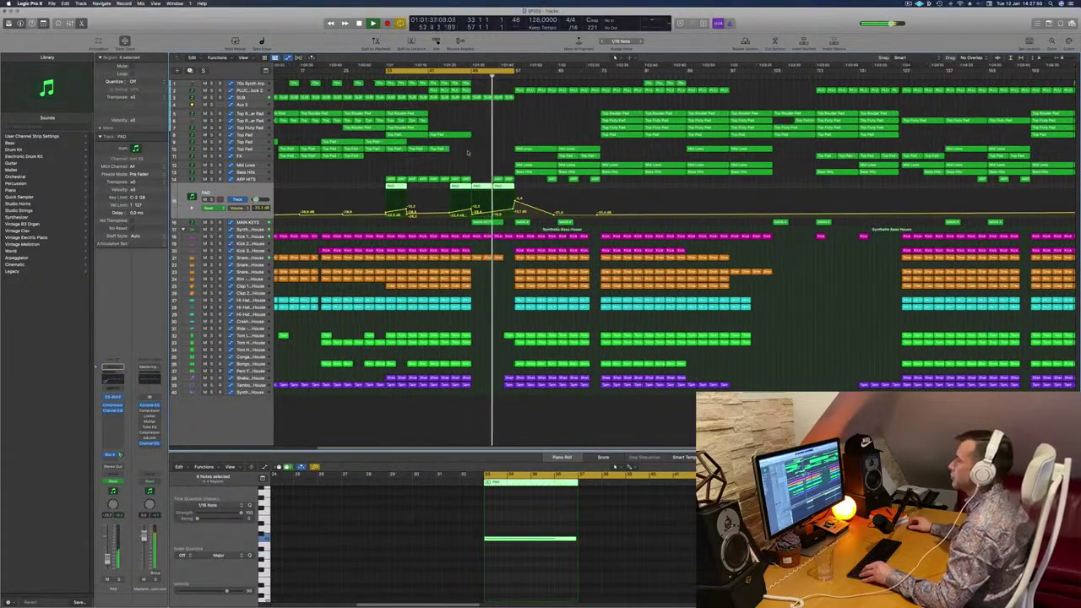
scroll(448, 155, down, 2)
Check the ARP HITS track, move the cycle range to bars 49 to 73, and deselect the ARP HITS regions.
click(258, 180)
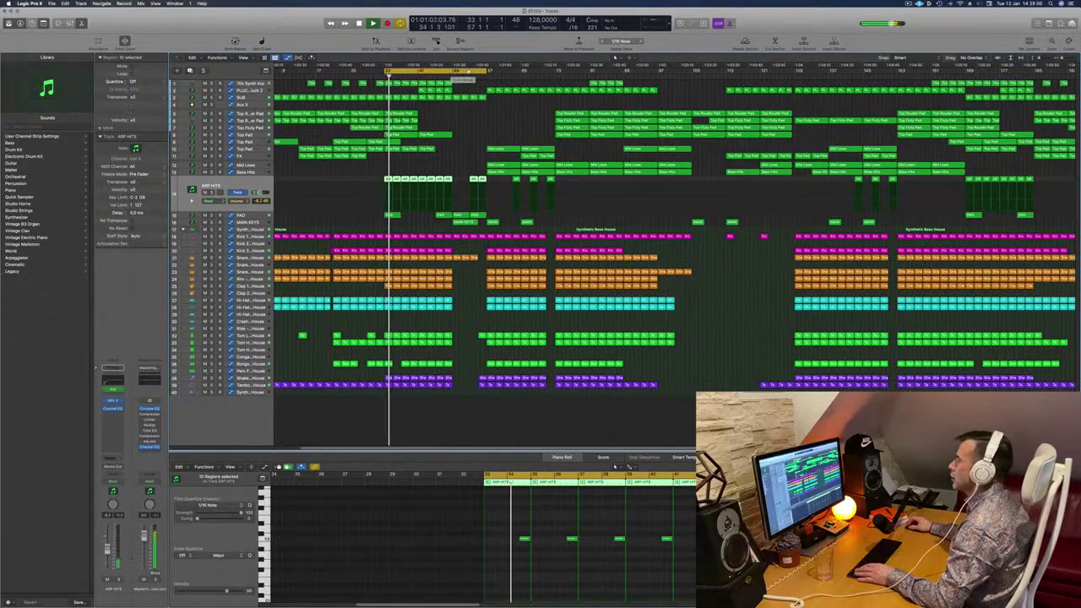
drag(463, 76, 537, 75)
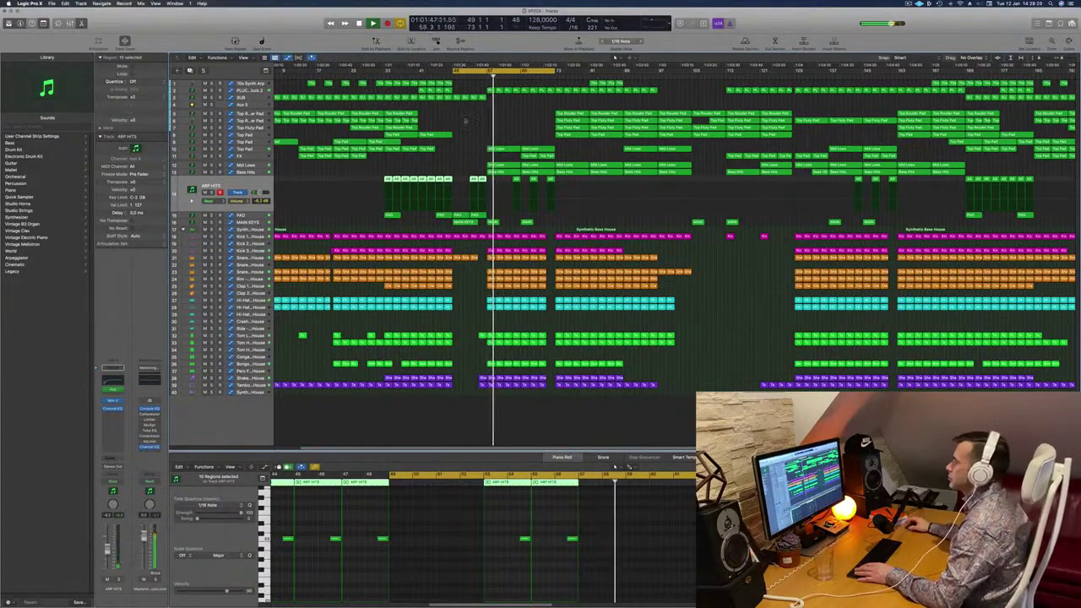
click(477, 131)
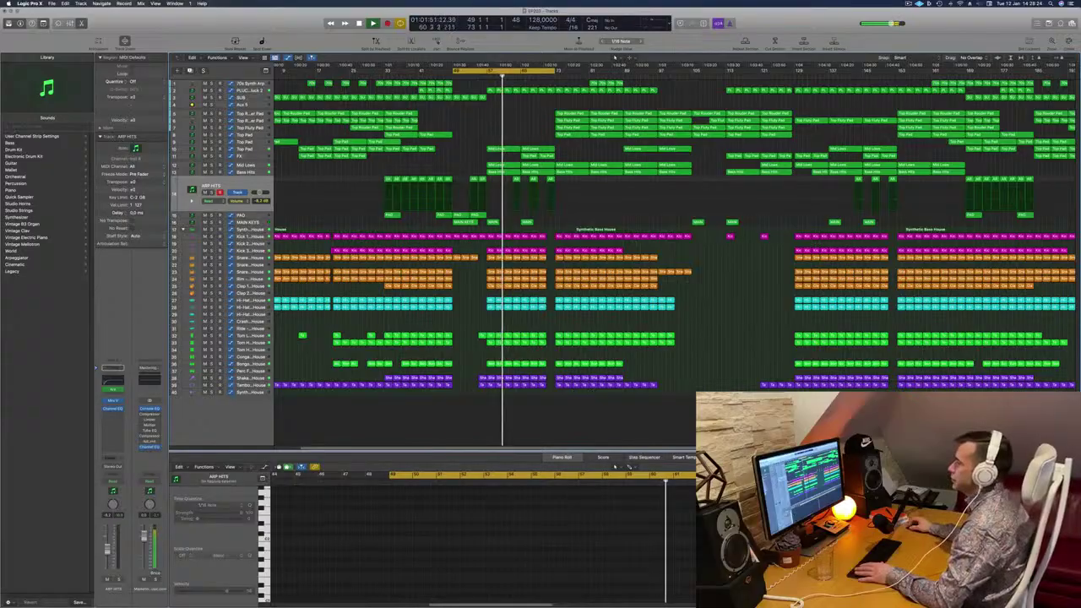
Select the Mid Lows track and audition it soloed before returning to the full mix.
key(Up)
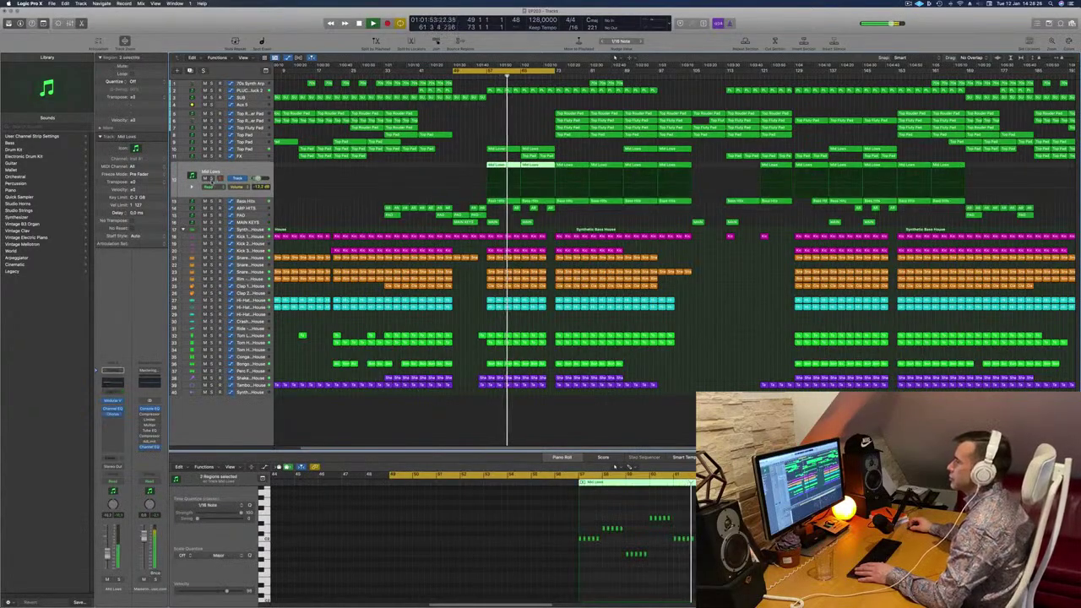
key(ctrl+s)
key(ctrl+s)
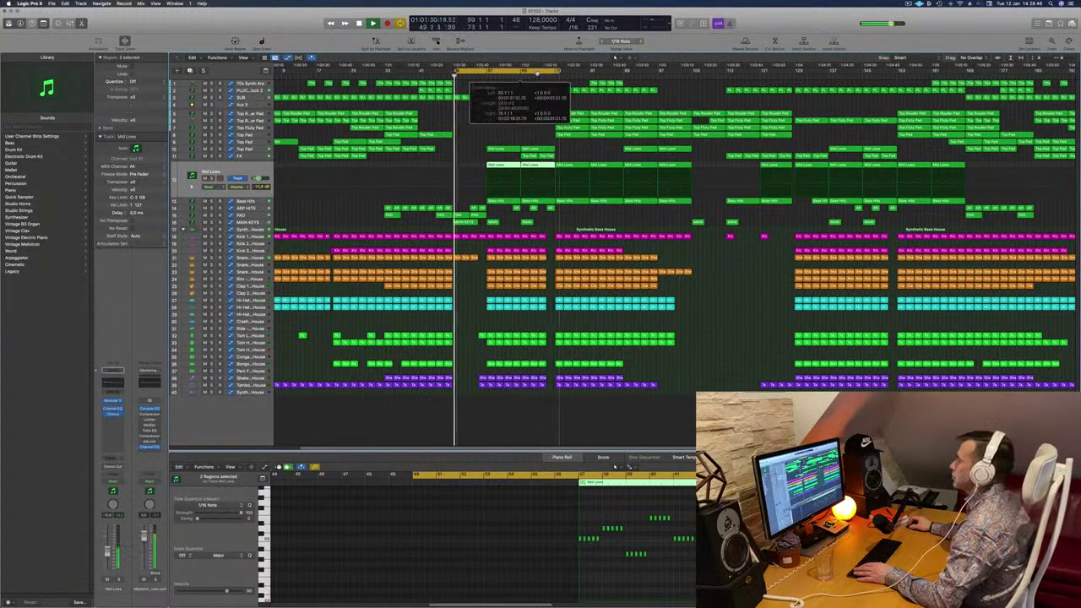
Move the cycle range to bars 57 to 81 and restart playback from bar 57.
key(space)
key(space)
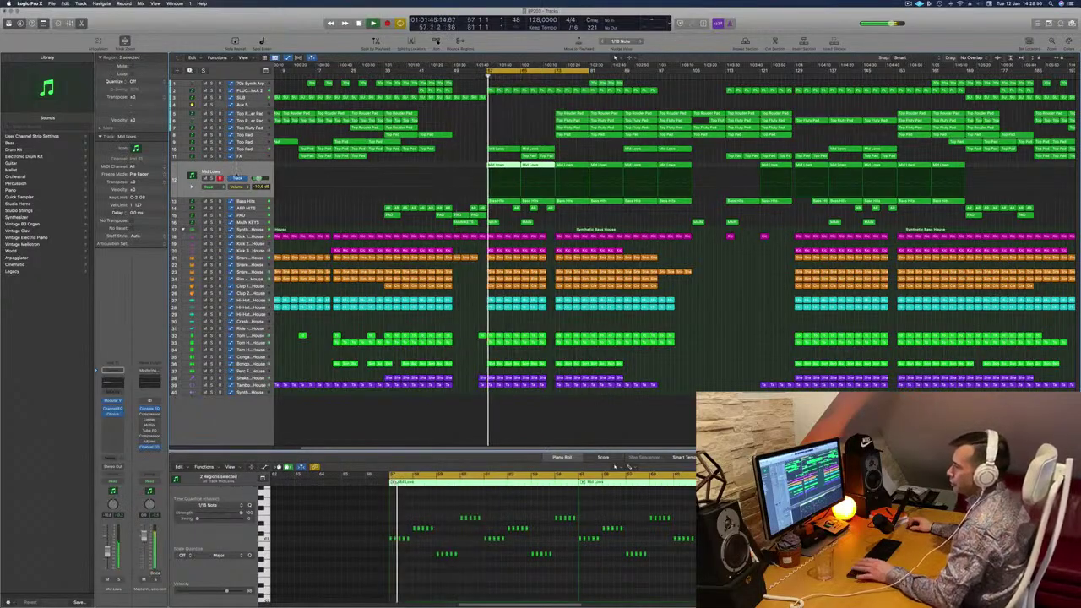
key(space)
key(space)
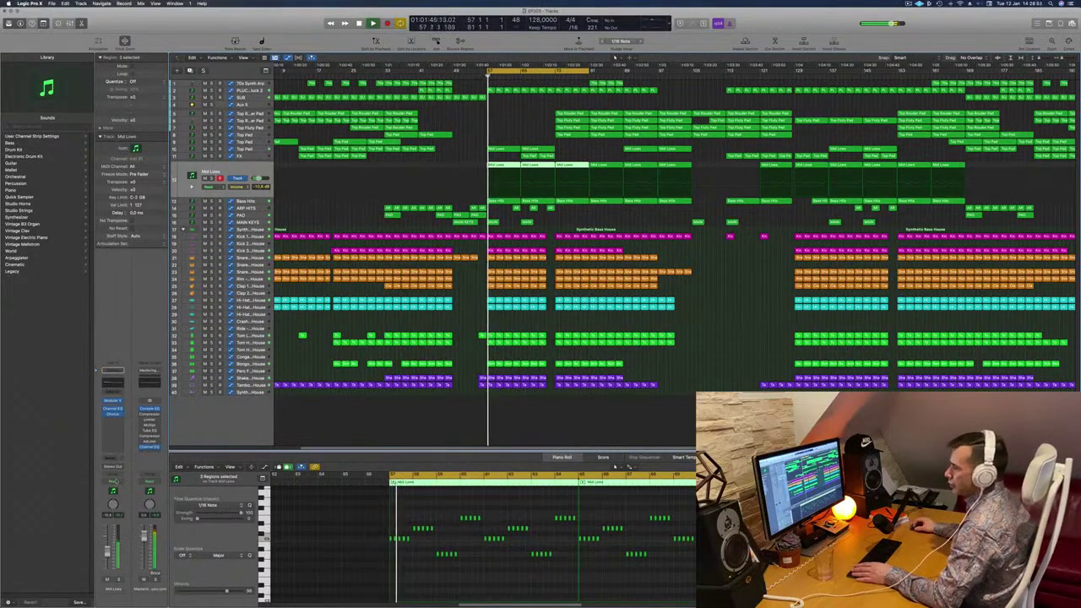
Set the Mid Lows track's automation mode to Touch and open its Modular V instrument.
click(113, 481)
click(112, 488)
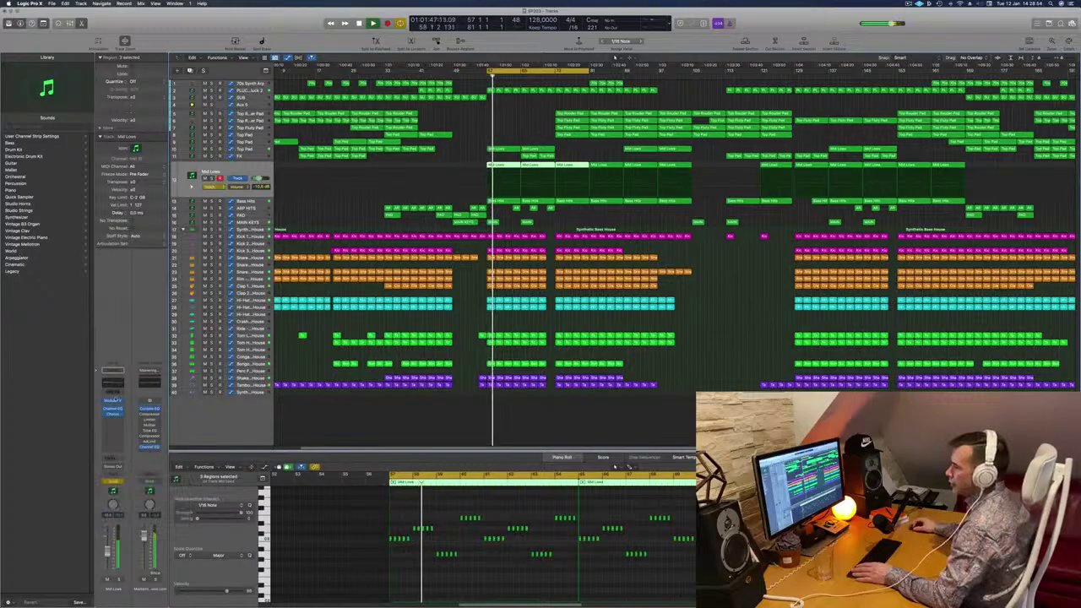
click(113, 401)
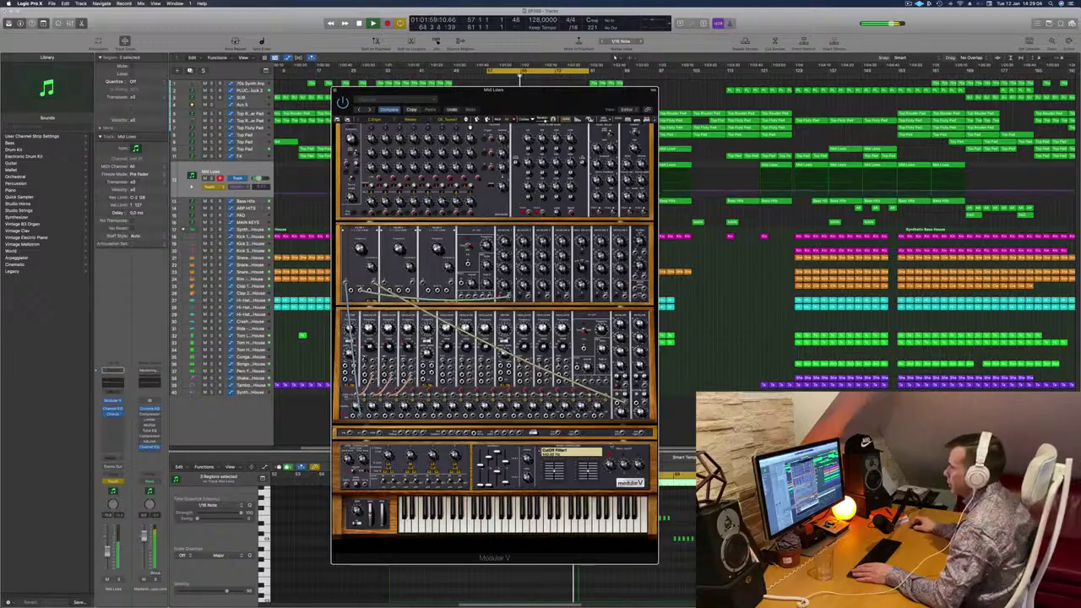
Close the Modular V window and shape the Mid Lows automation curve with points between bars 57 and 65, replaying the section.
click(335, 91)
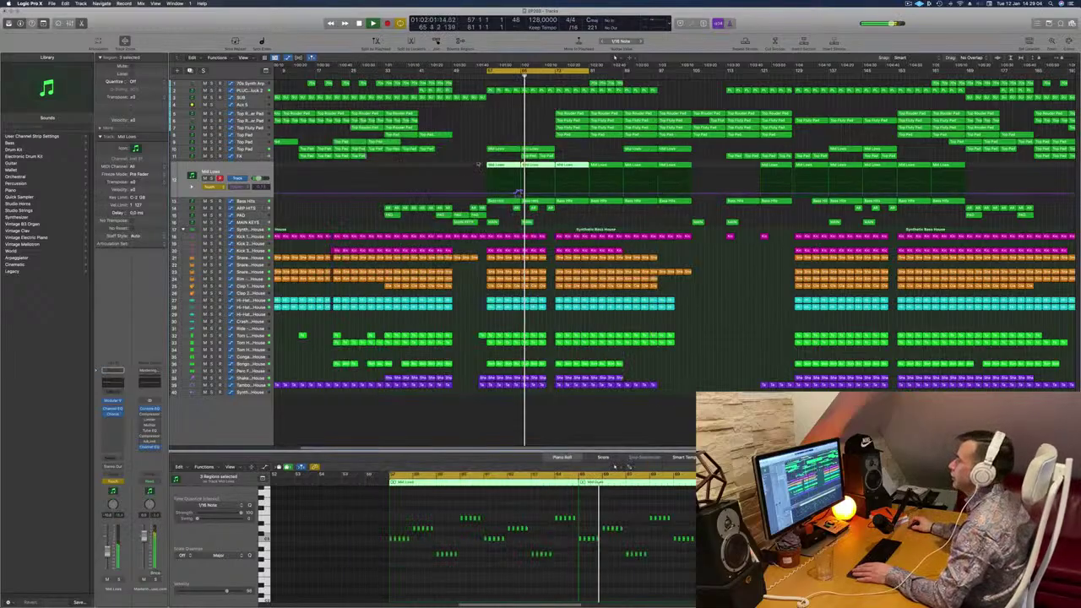
key(Return)
click(523, 193)
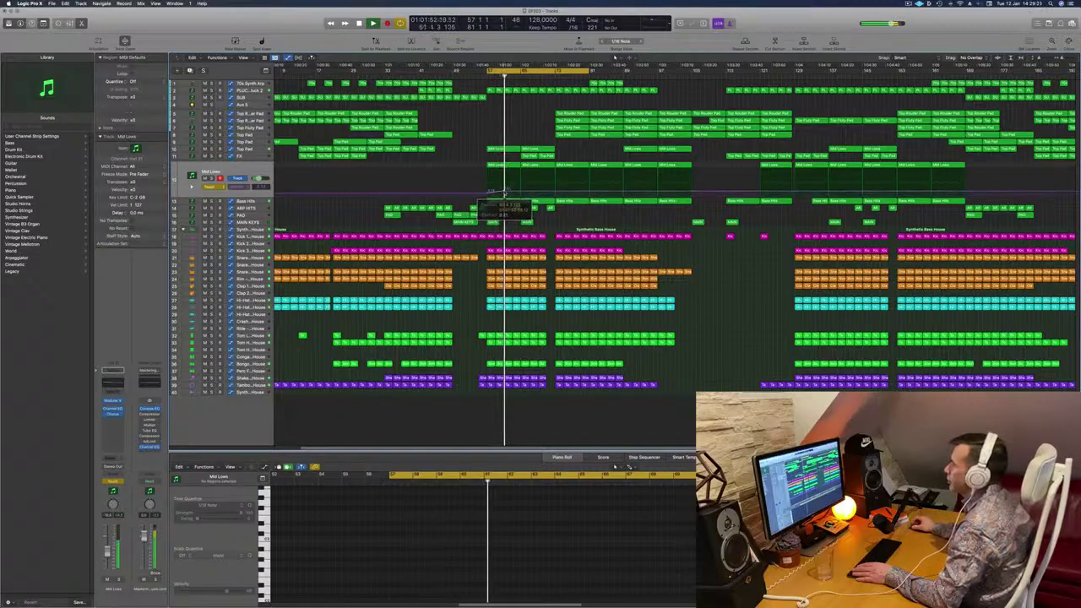
click(519, 193)
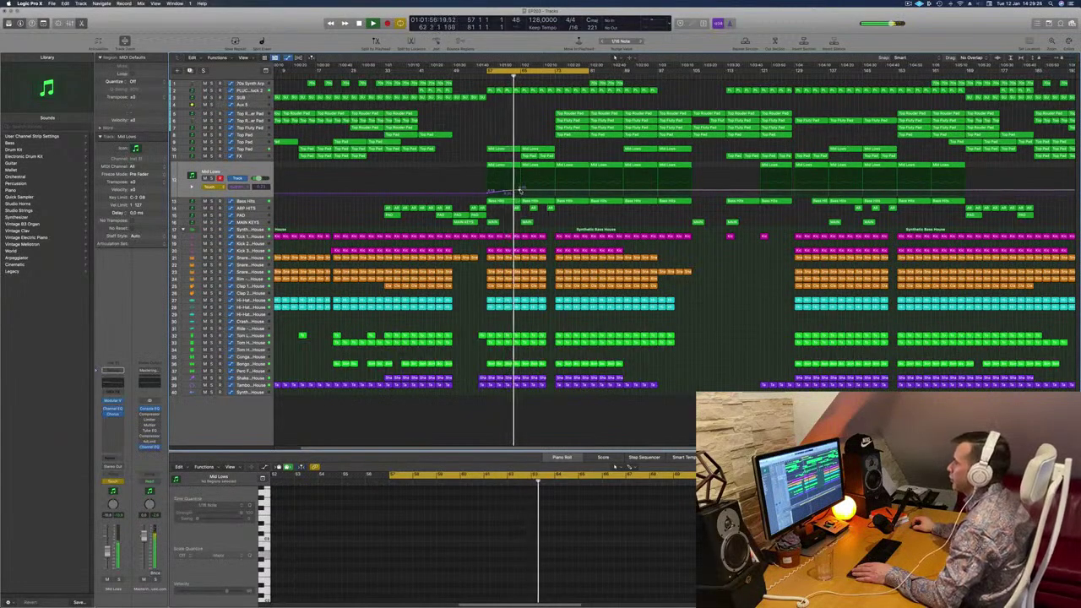
drag(519, 190, 520, 196)
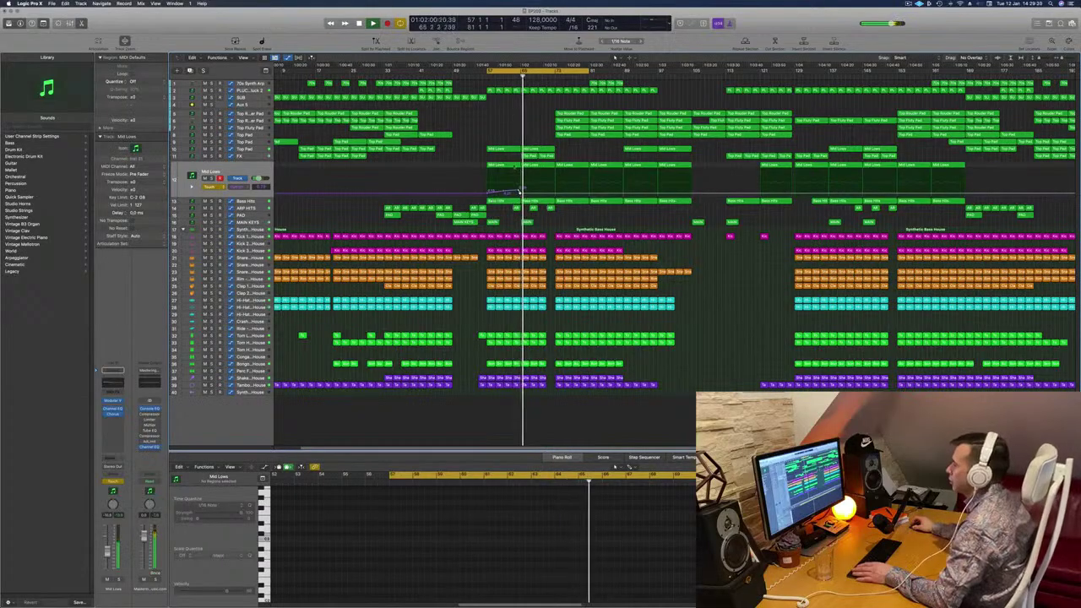
key(space)
key(space)
Set the Mid Lows automation mode to Read and fine-tune the height of its automation point at bar 61.
click(205, 187)
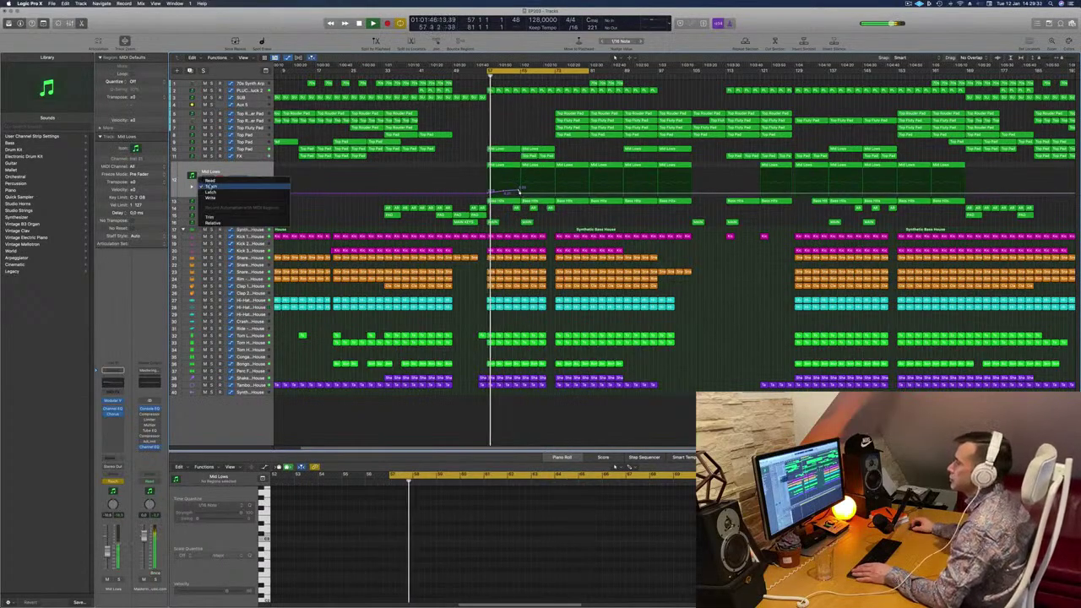
click(210, 181)
key(super+Right)
key(super+Right)
key(super+Right)
key(super+Right)
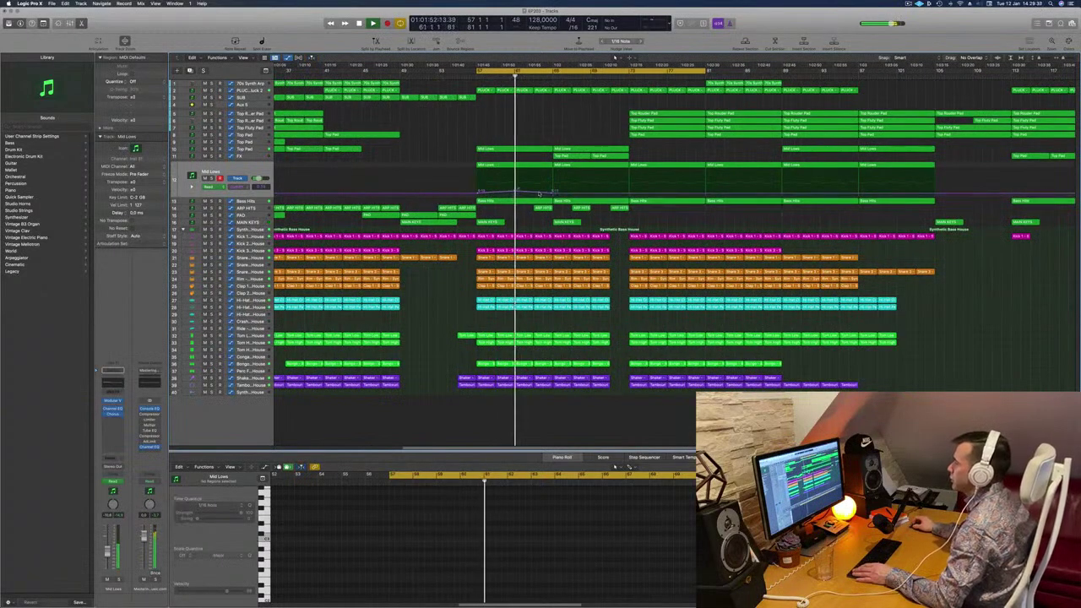
drag(516, 191, 517, 189)
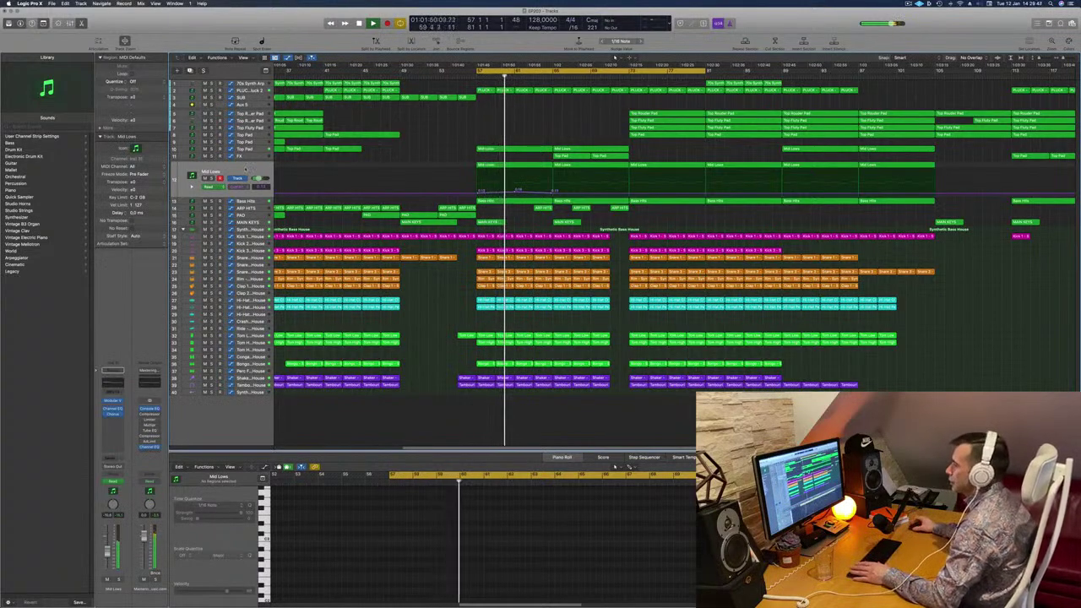
Select the Mid Lows track, show the mixer and insert a Compressor on its channel strip while replaying from bar 57.
click(245, 169)
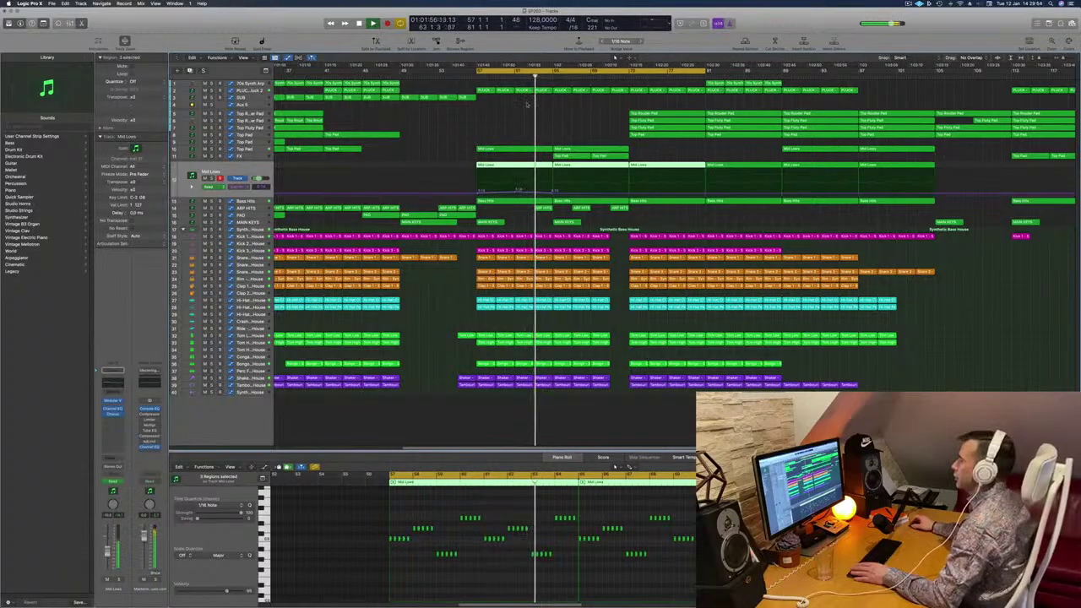
key(Return)
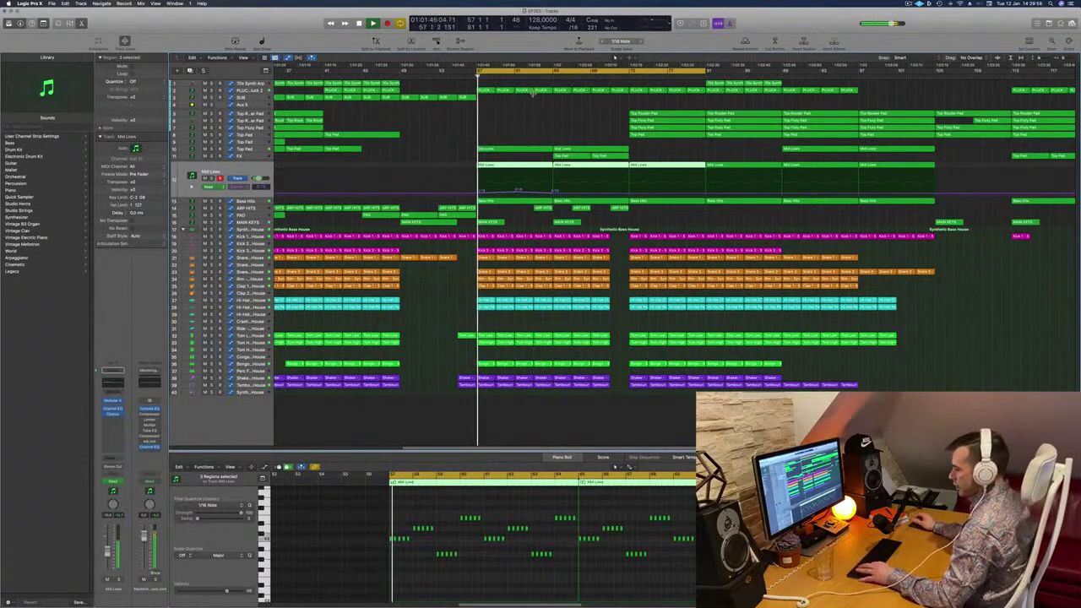
key(x)
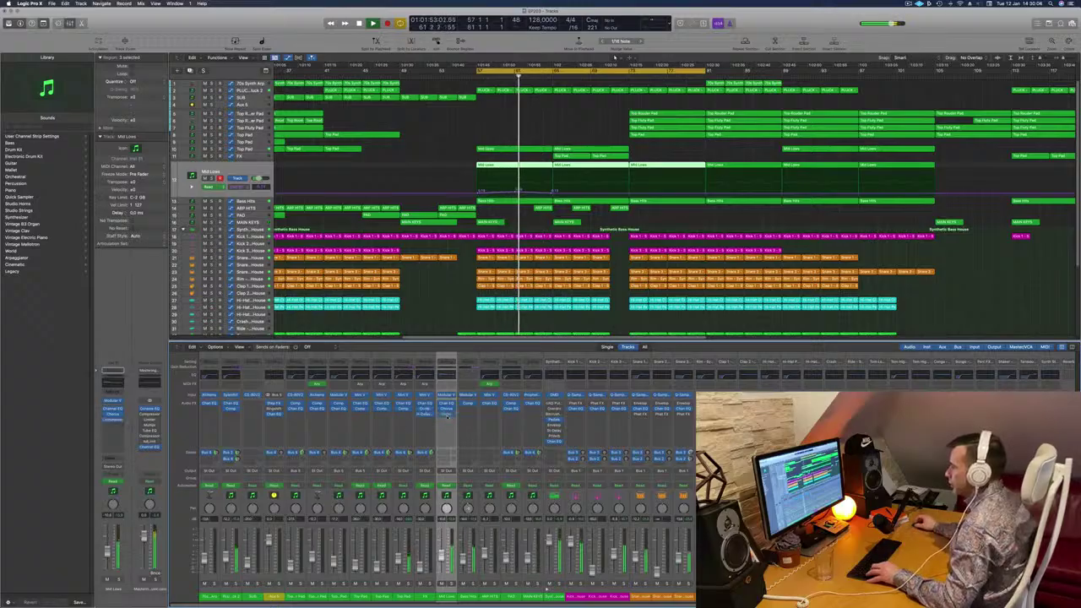
drag(447, 416, 465, 412)
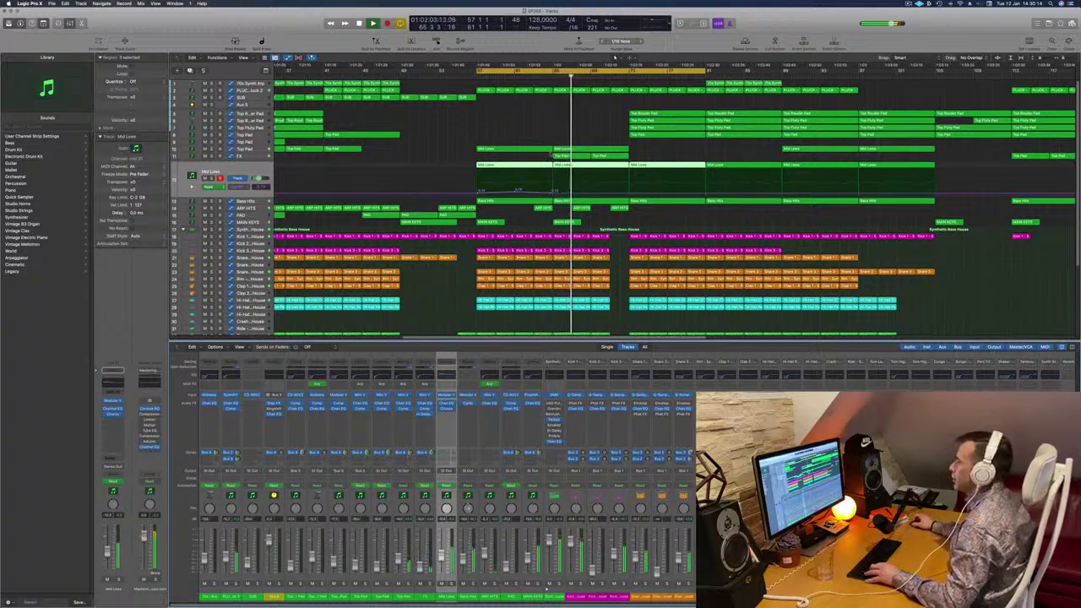
key(space)
key(space)
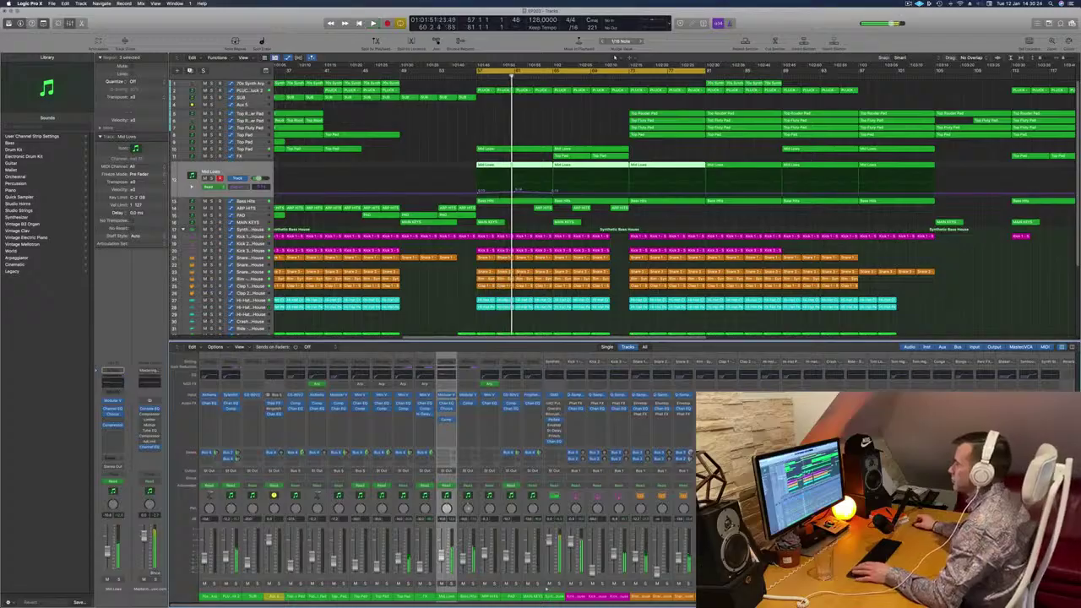
key(space)
key(space)
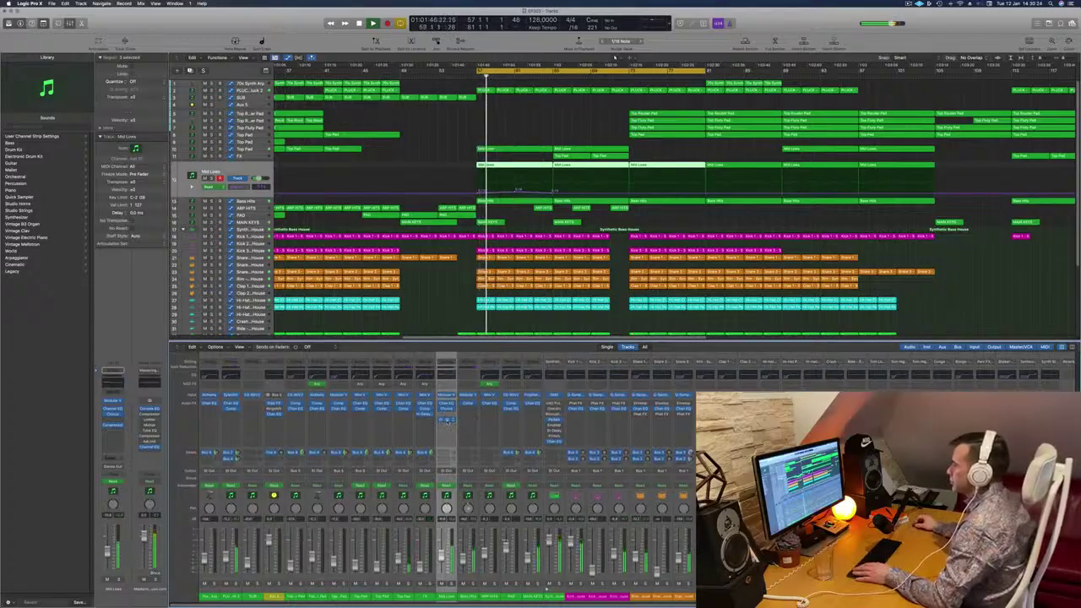
Set the Mid Lows Compressor's side chain to Kick 1 - Synthetic Bass House (Inst 6) and close the plug-in window.
click(446, 419)
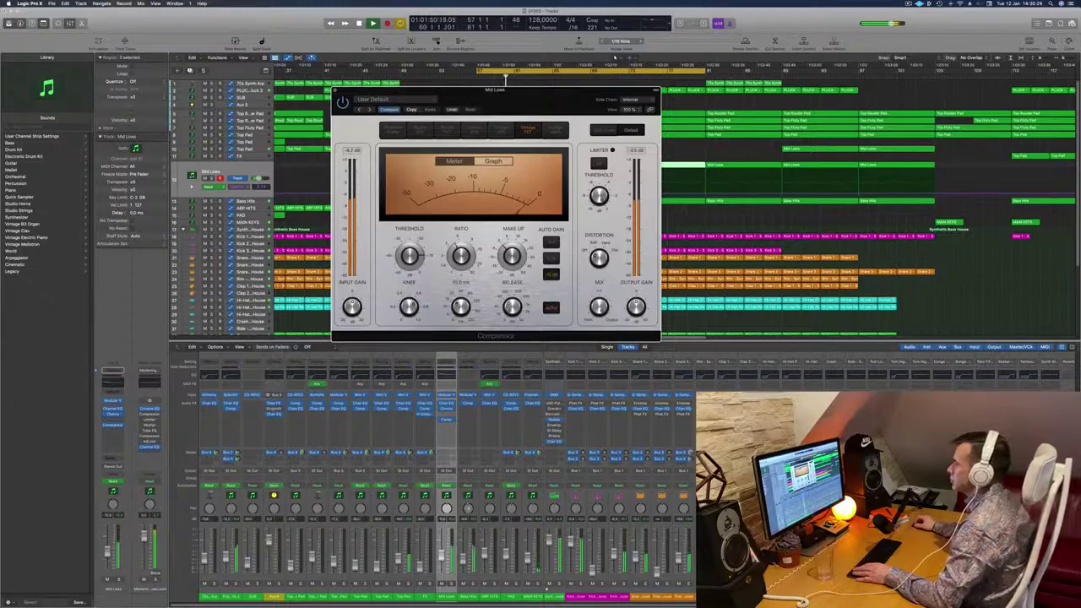
click(644, 100)
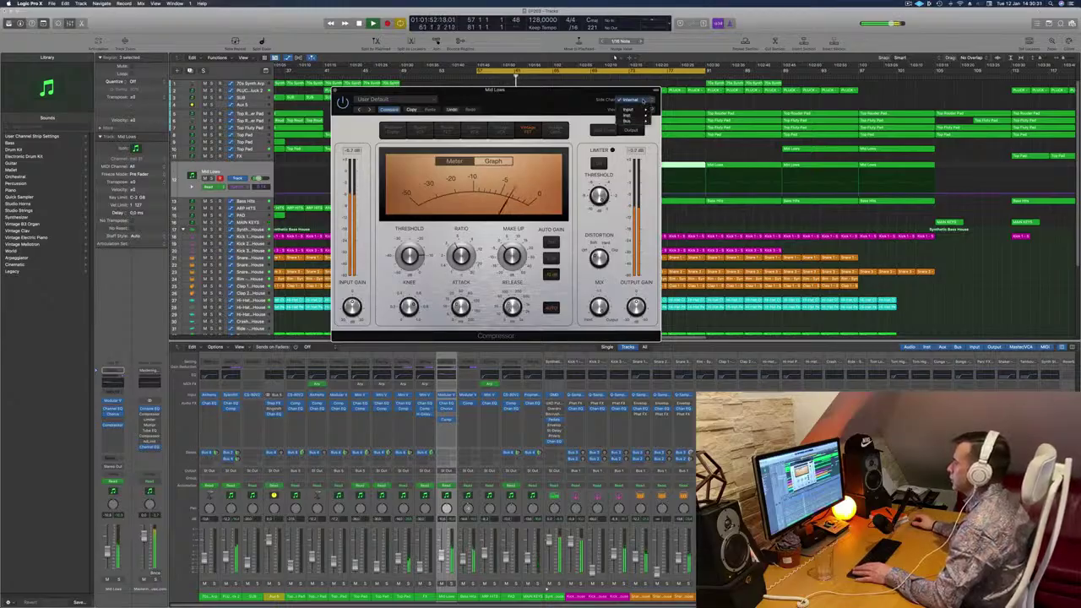
mouse_move(639, 121)
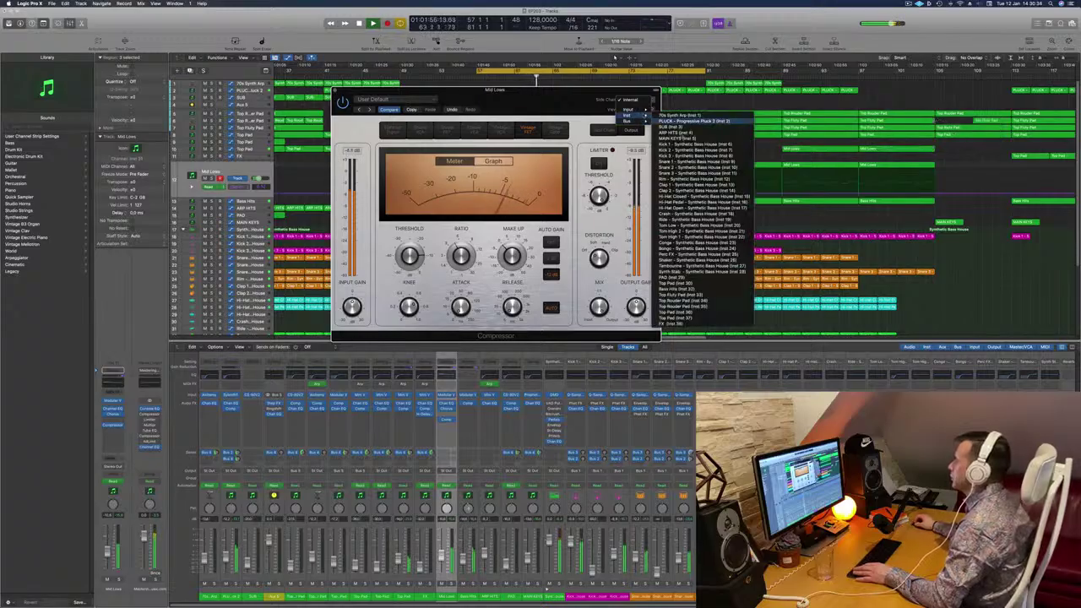
click(682, 145)
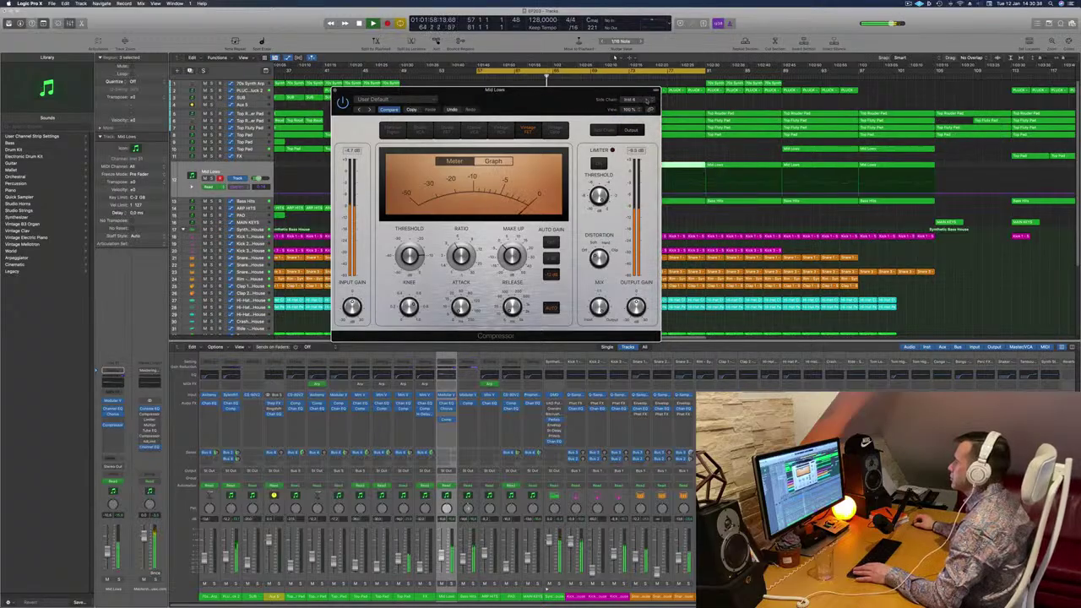
drag(569, 89, 716, 114)
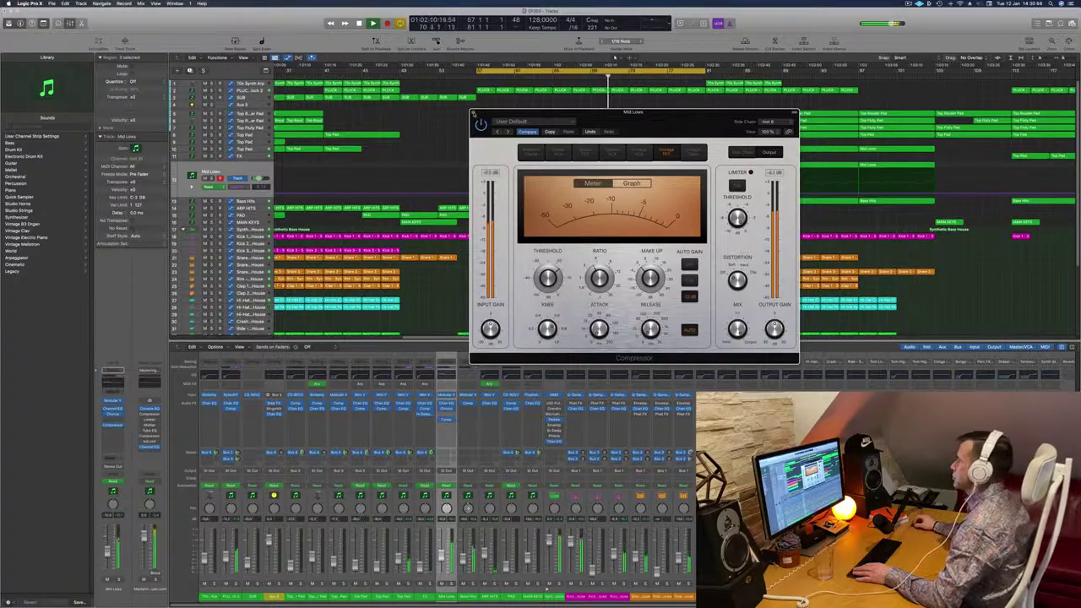
click(474, 113)
Replay the section from bar 57 and lower the Mid Lows automation point at bar 57.
key(space)
key(space)
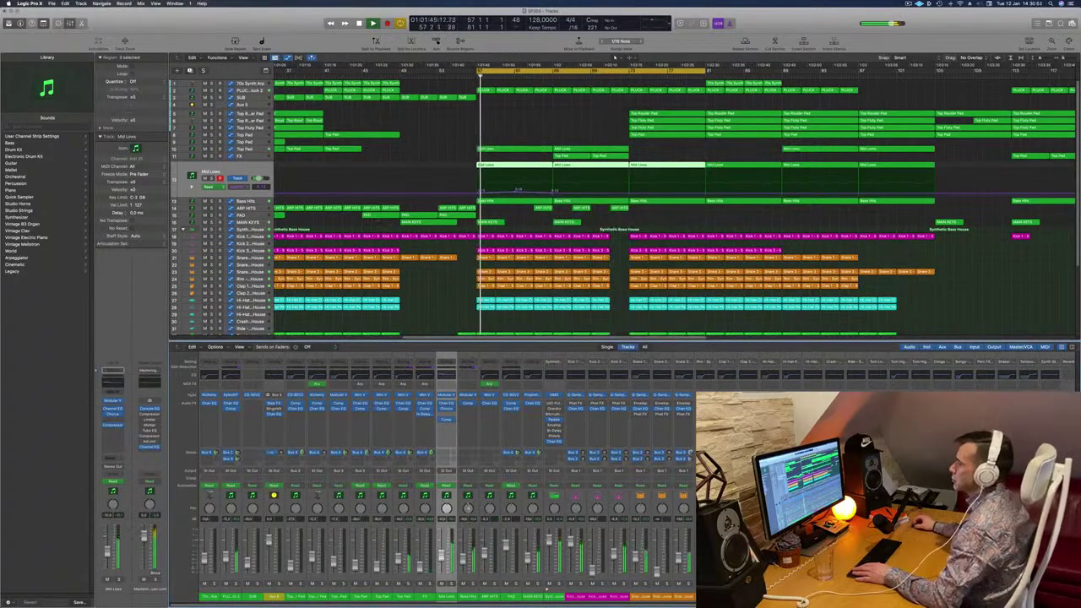
key(space)
key(space)
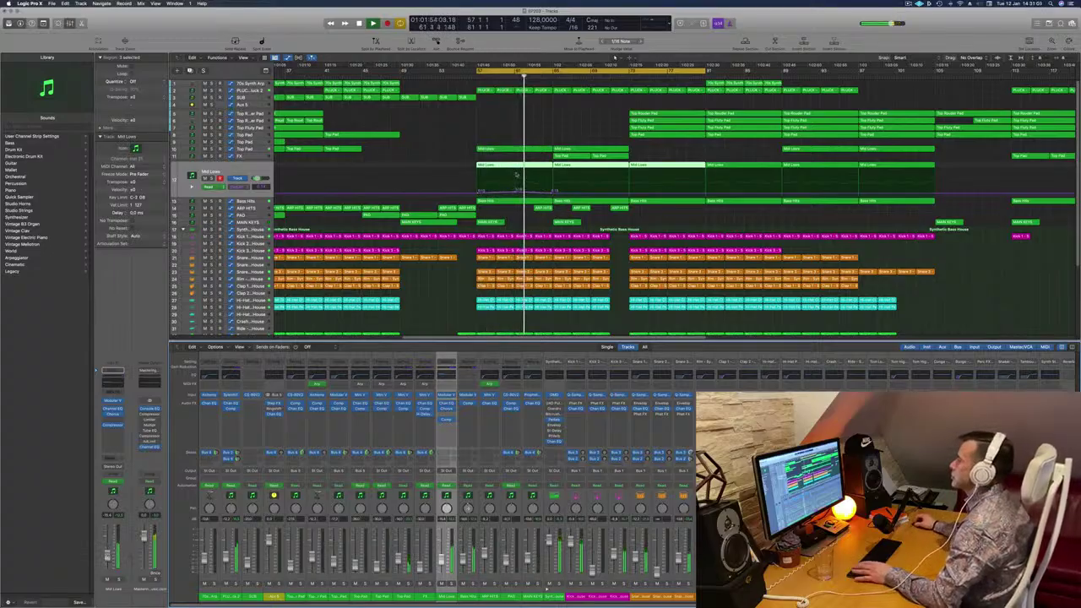
key(Return)
click(480, 192)
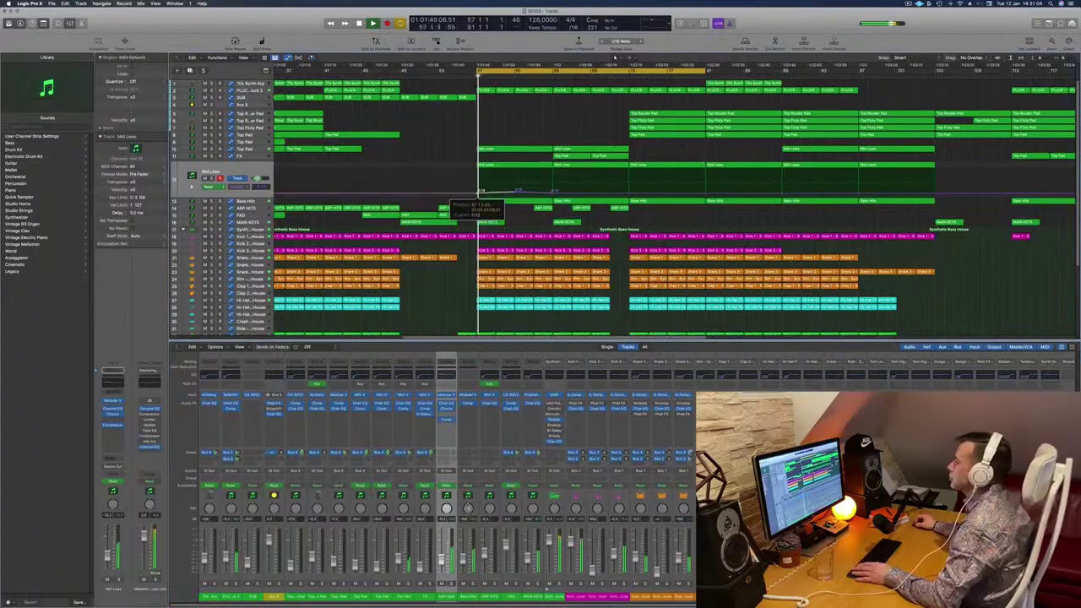
drag(480, 193, 479, 197)
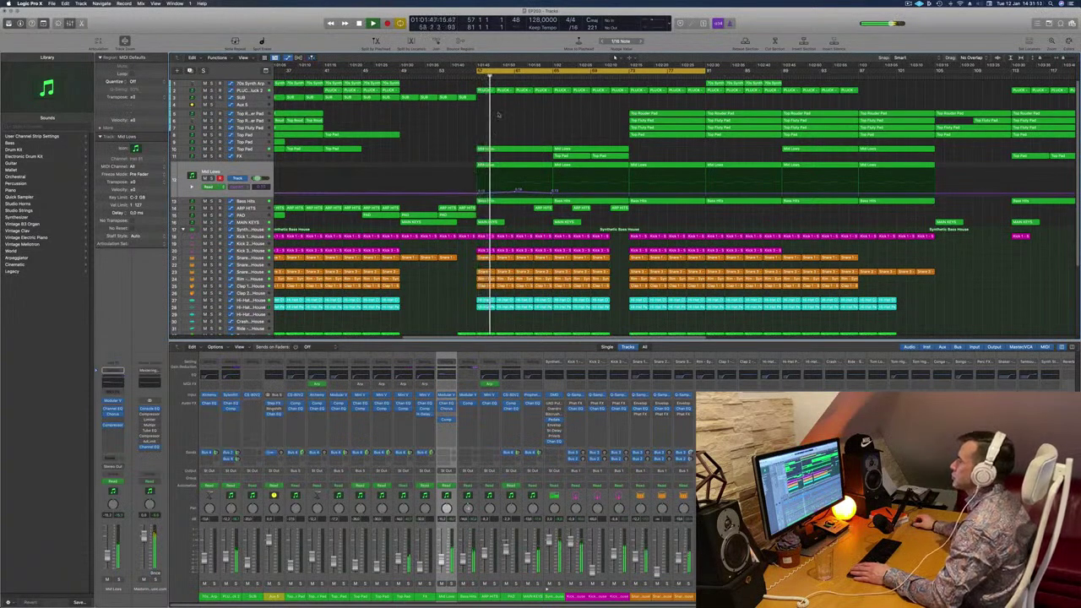
Audition the Snare 1 track soloed, return to the full mix and select that track to review its arrangement.
key(space)
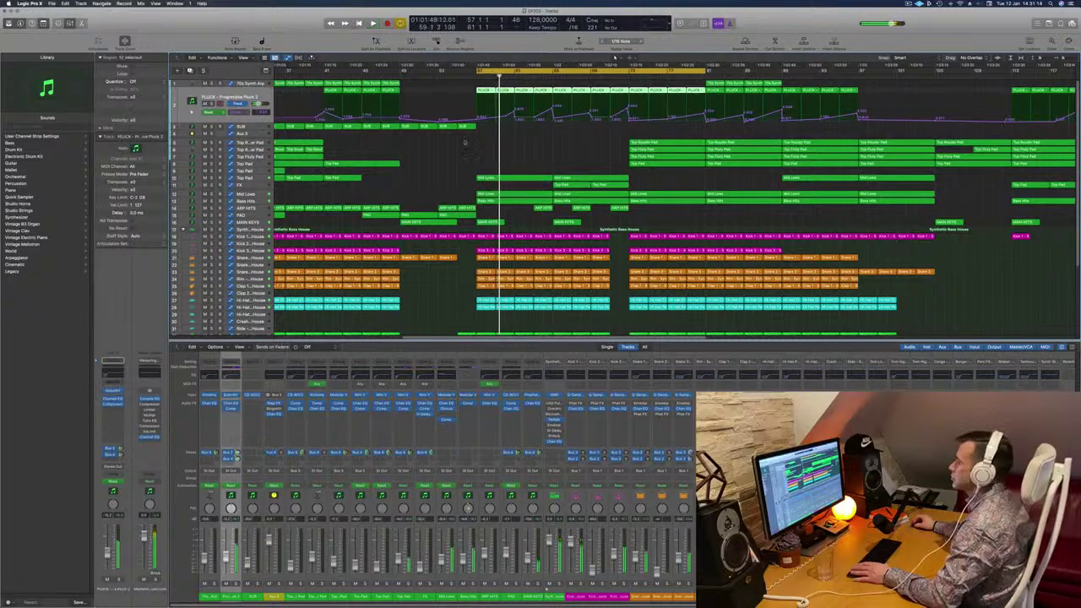
key(space)
scroll(415, 125, down, 3)
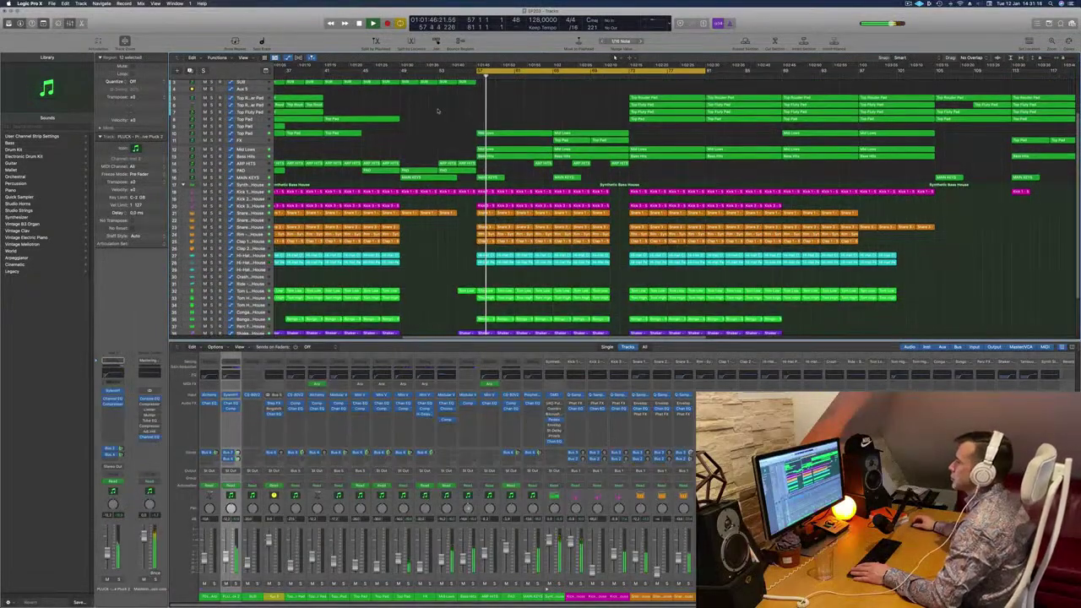
click(210, 213)
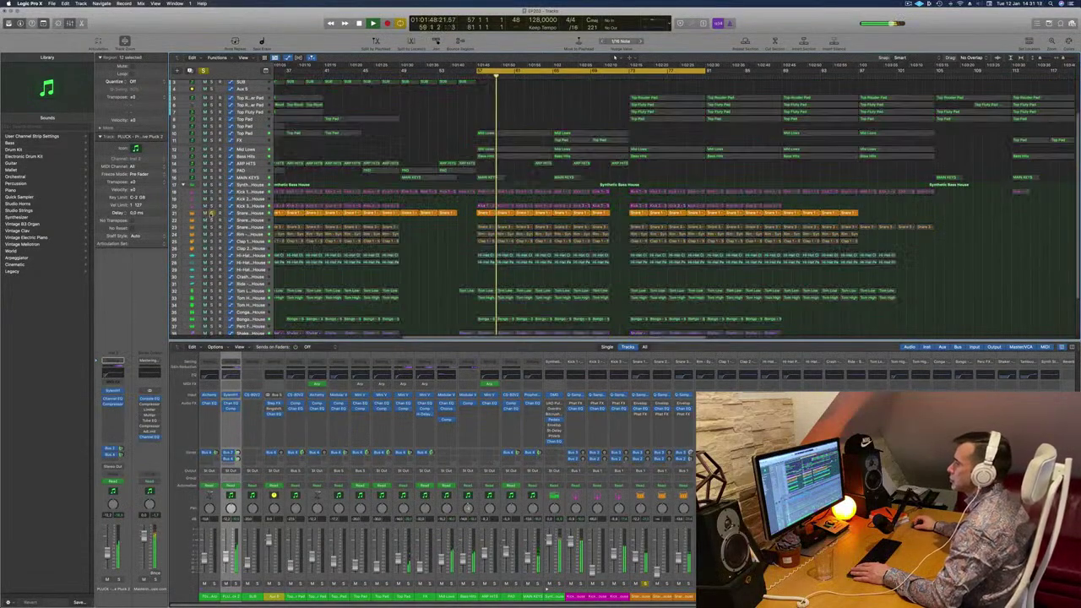
click(210, 213)
click(193, 213)
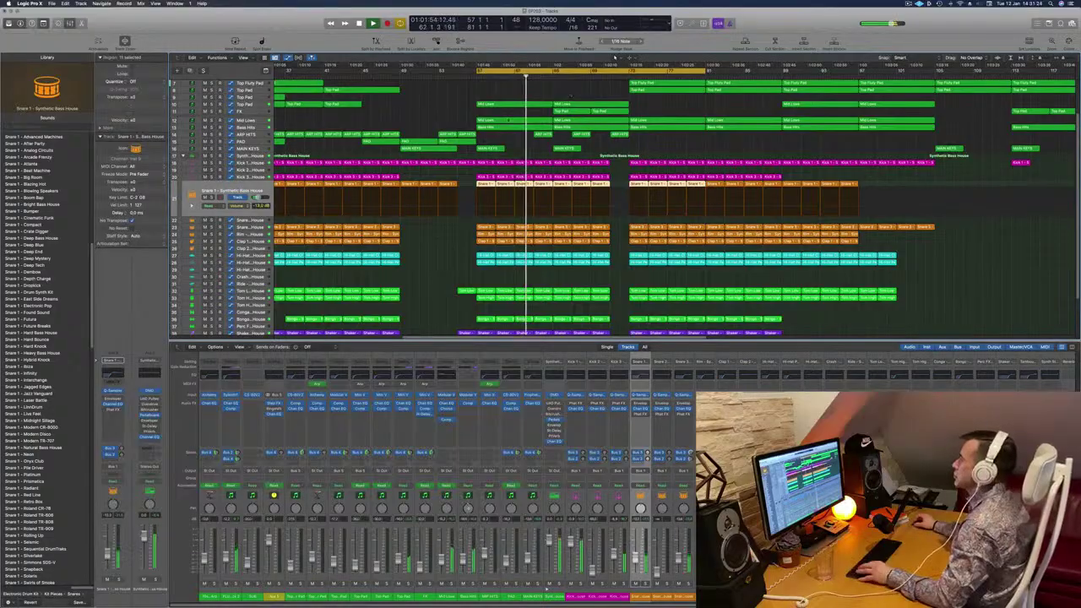
scroll(507, 123, up, 5)
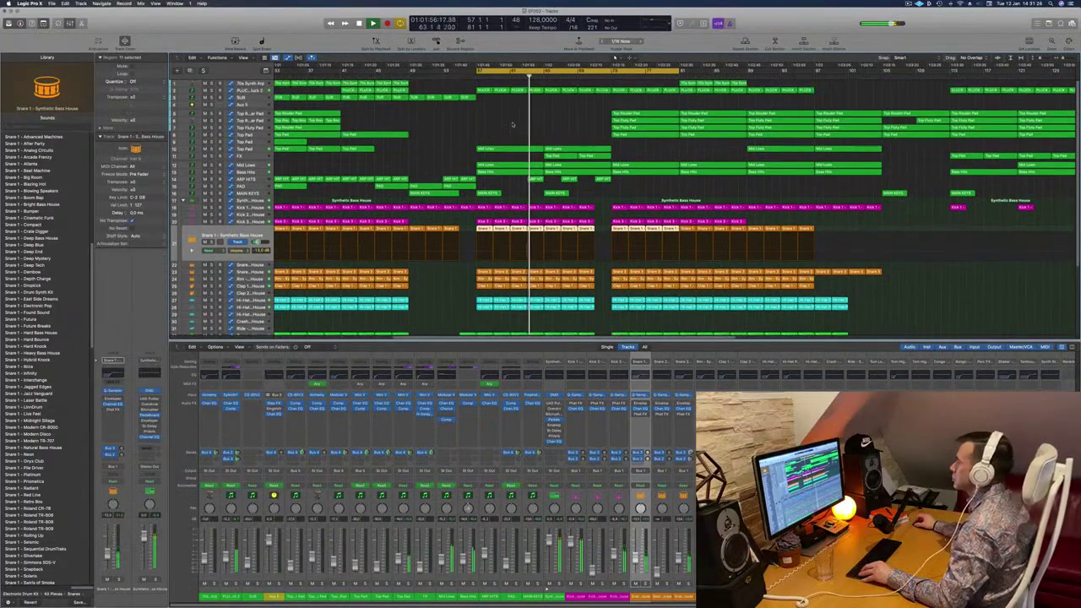
scroll(512, 125, down, 6)
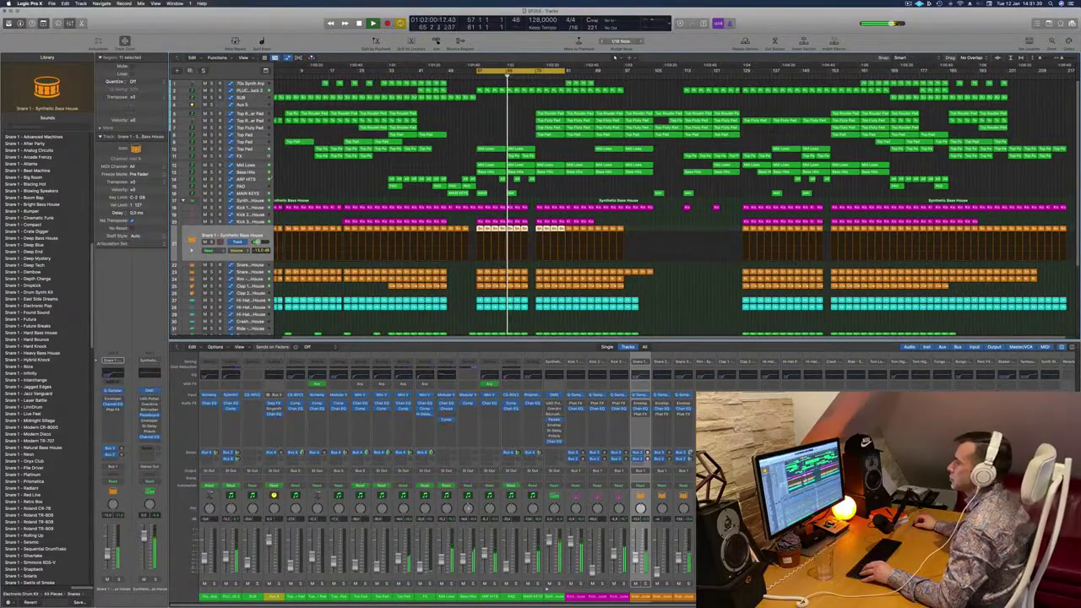
Reselect the Mid Lows track and add an automation point at about bar 73, adjusting it to a slight rise.
click(498, 172)
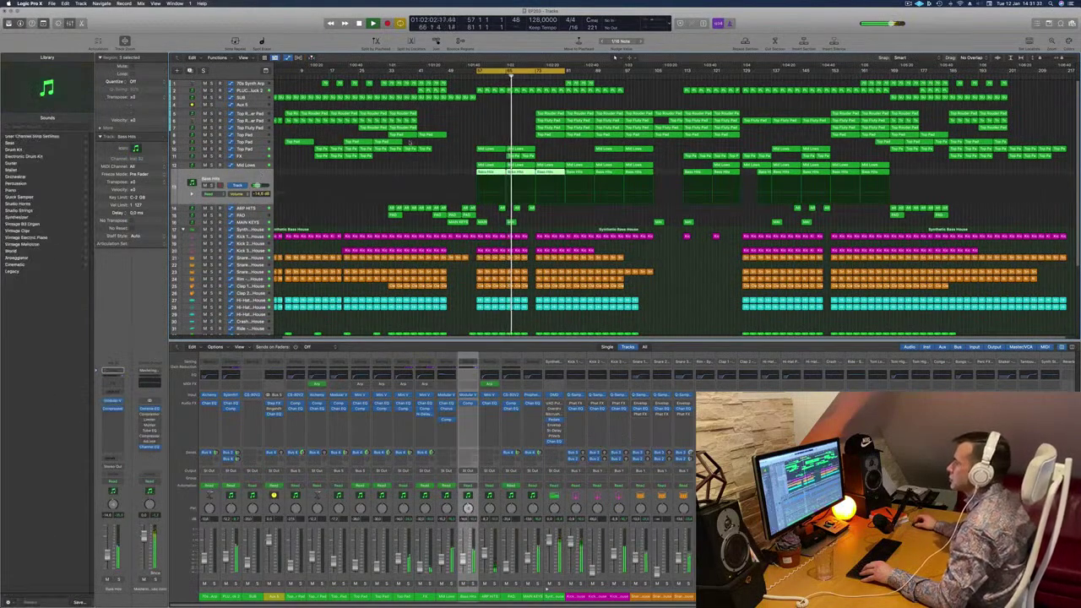
click(478, 166)
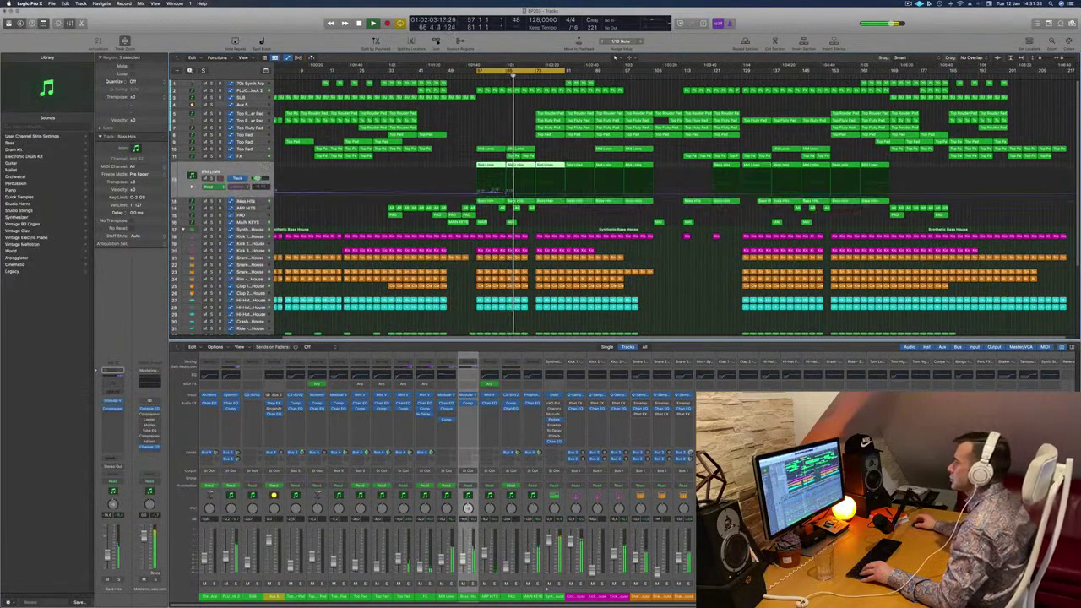
click(534, 194)
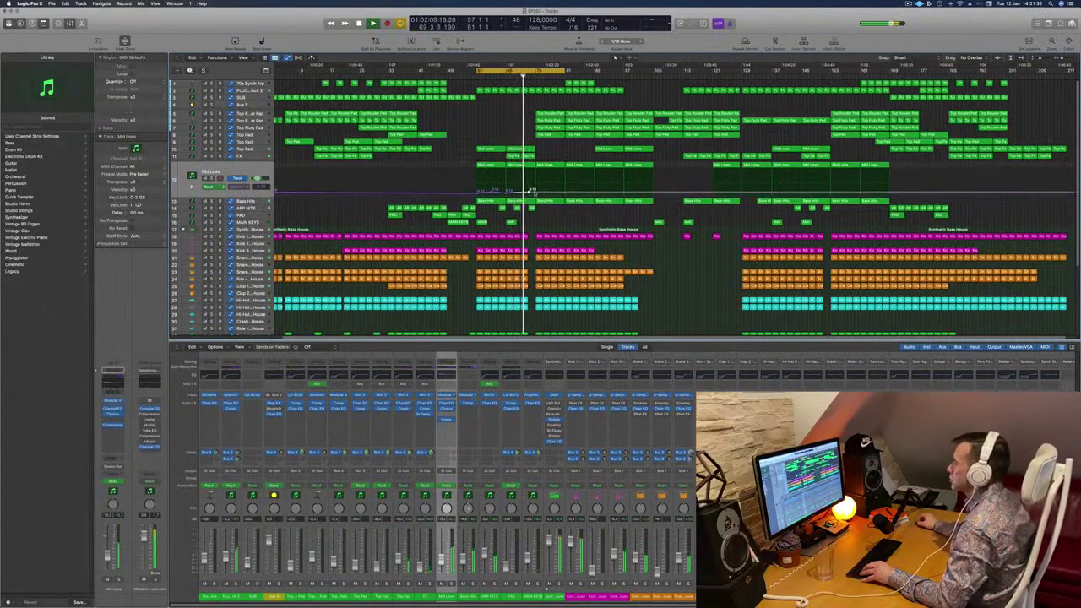
drag(532, 191, 538, 184)
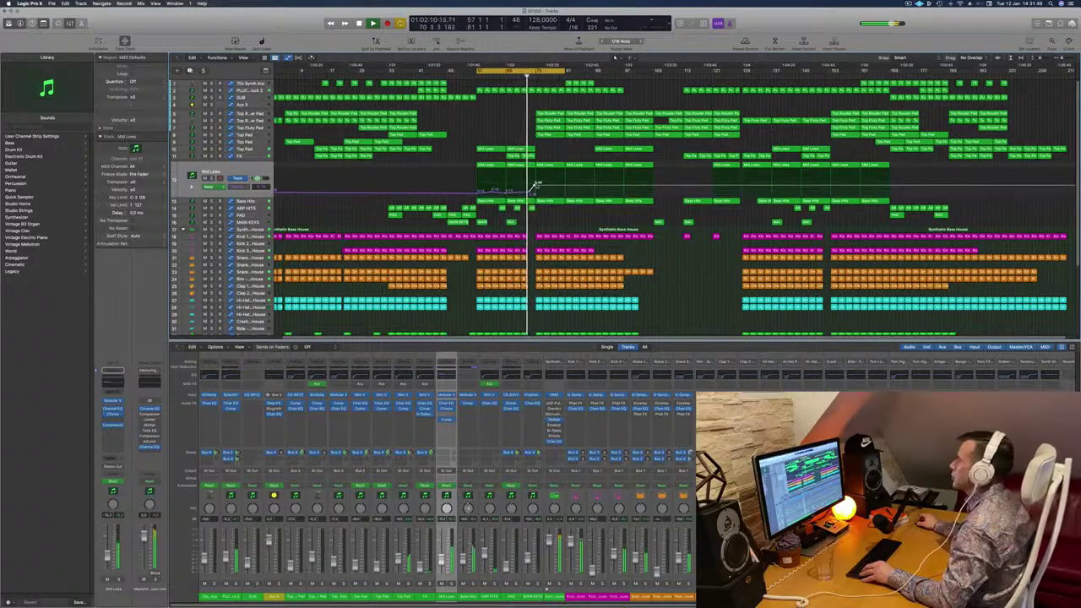
scroll(533, 186, up, 5)
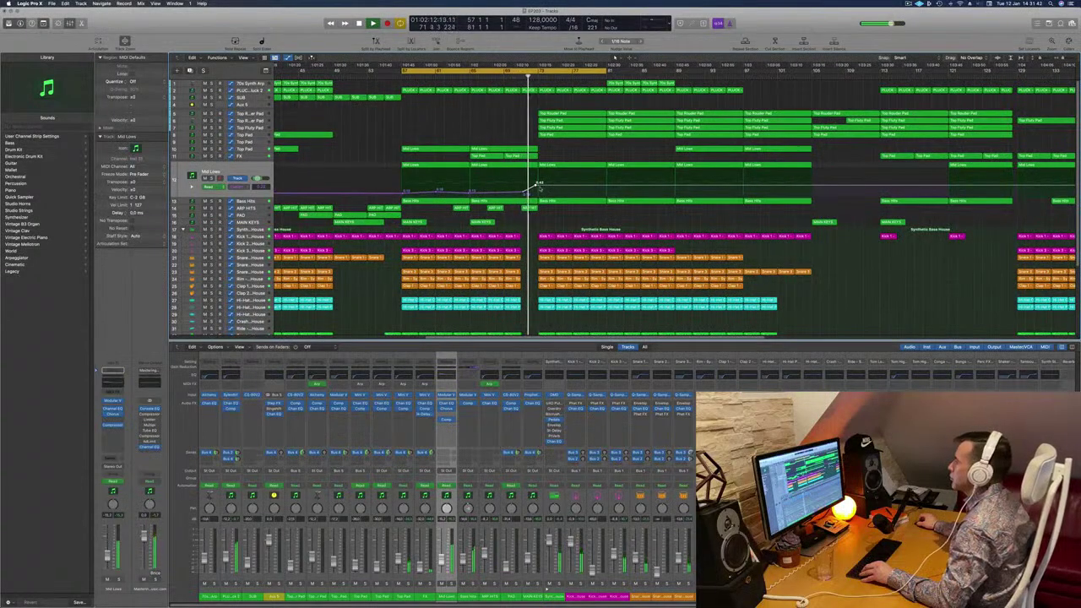
drag(534, 186, 538, 183)
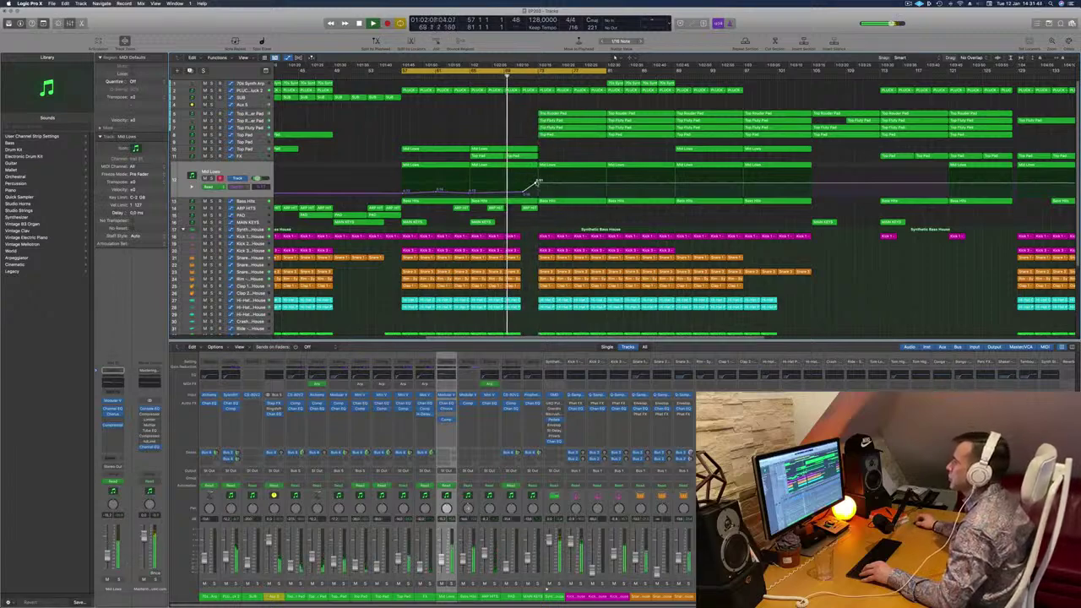
drag(538, 182, 535, 192)
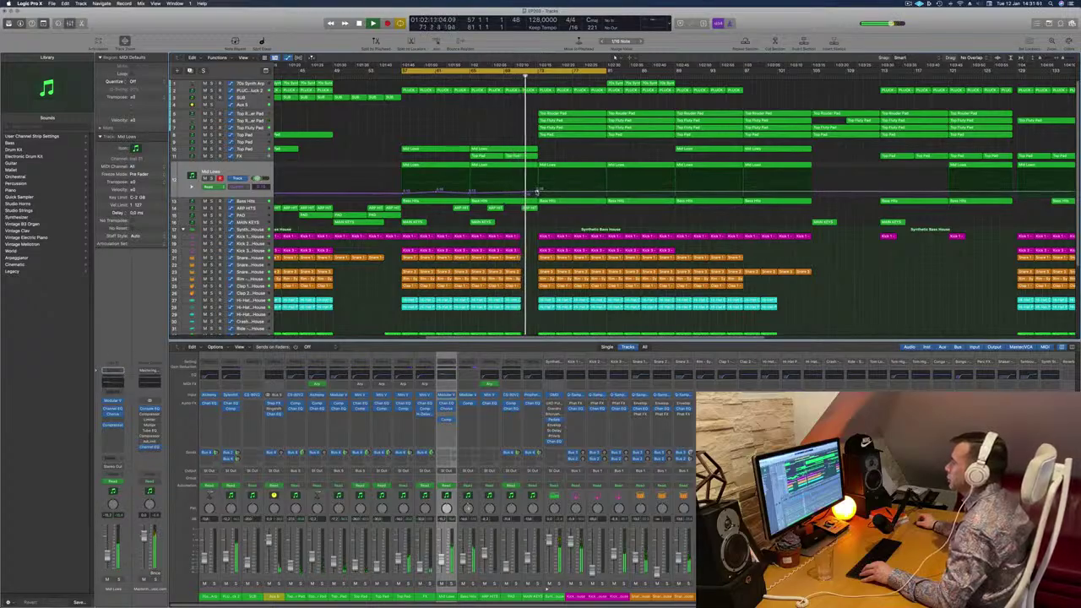
Lower the Mid Lows automation point at bar 73 so the curve dips at the start of that section.
drag(535, 192, 536, 193)
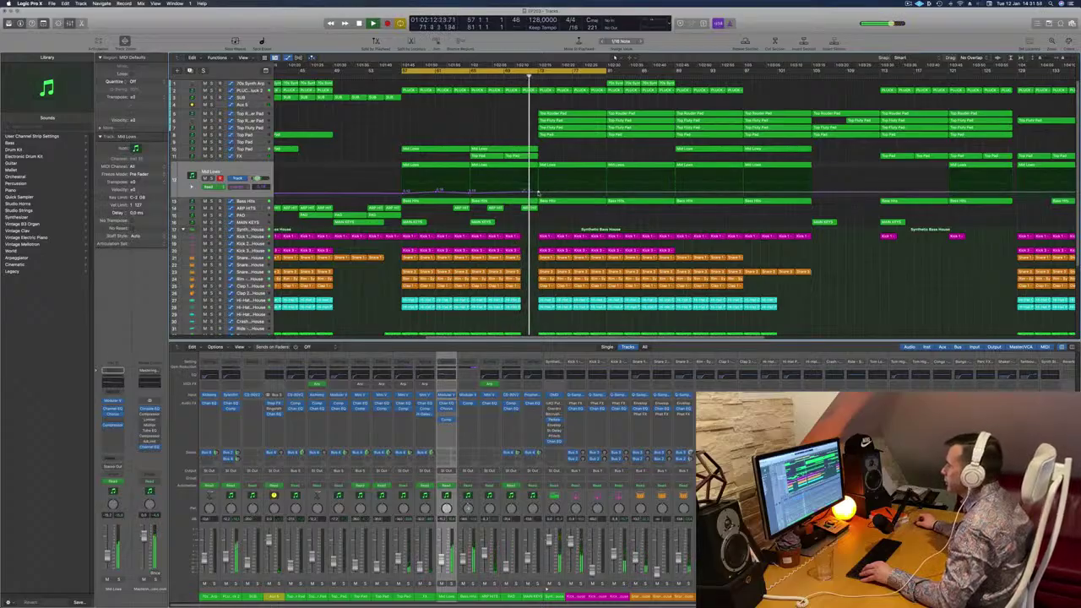
drag(528, 191, 527, 193)
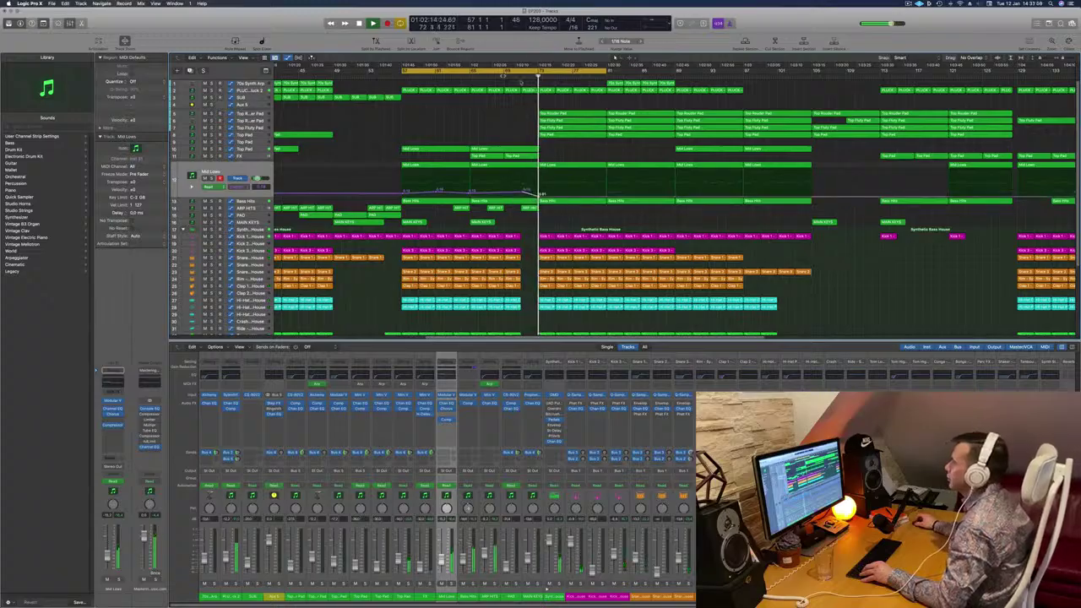
scroll(539, 196, down, 8)
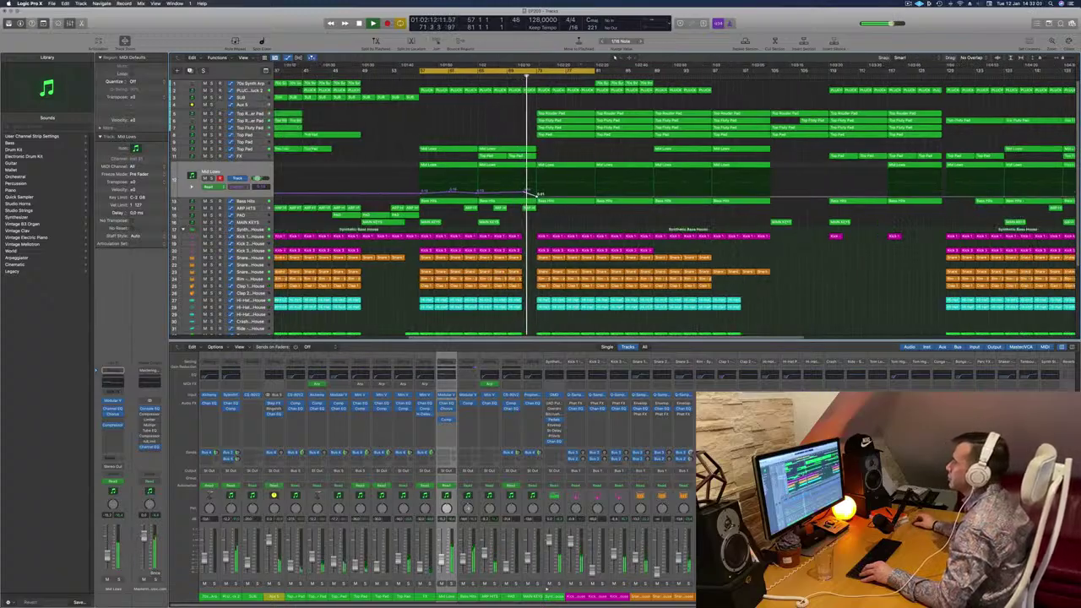
scroll(541, 195, up, 6)
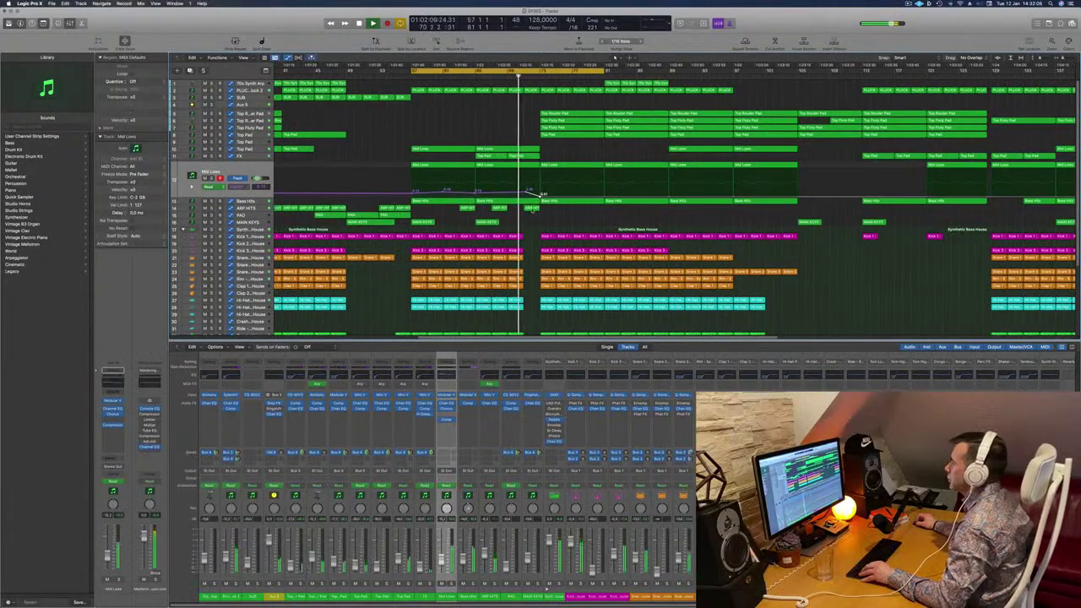
Delete the three ARP HITS regions between bars 57 and 73, replaying from bar 57, and save the project.
click(531, 207)
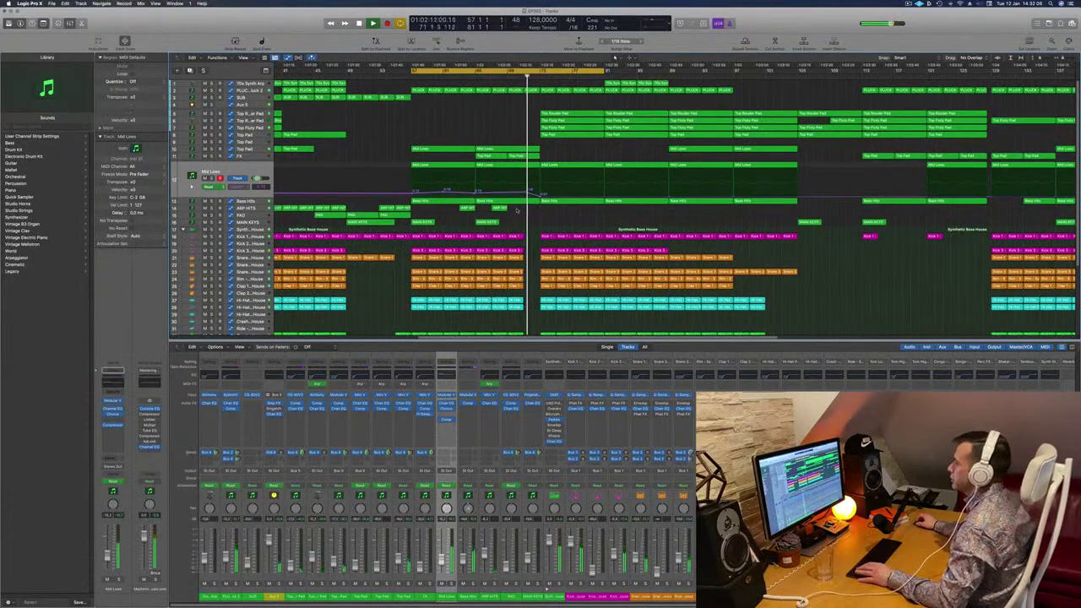
click(410, 78)
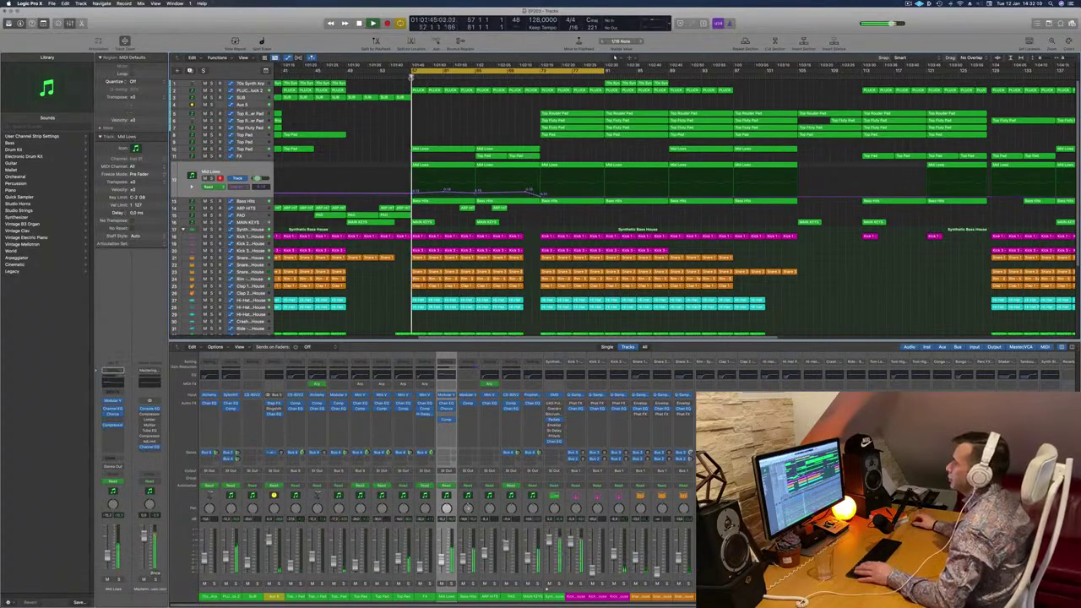
click(464, 209)
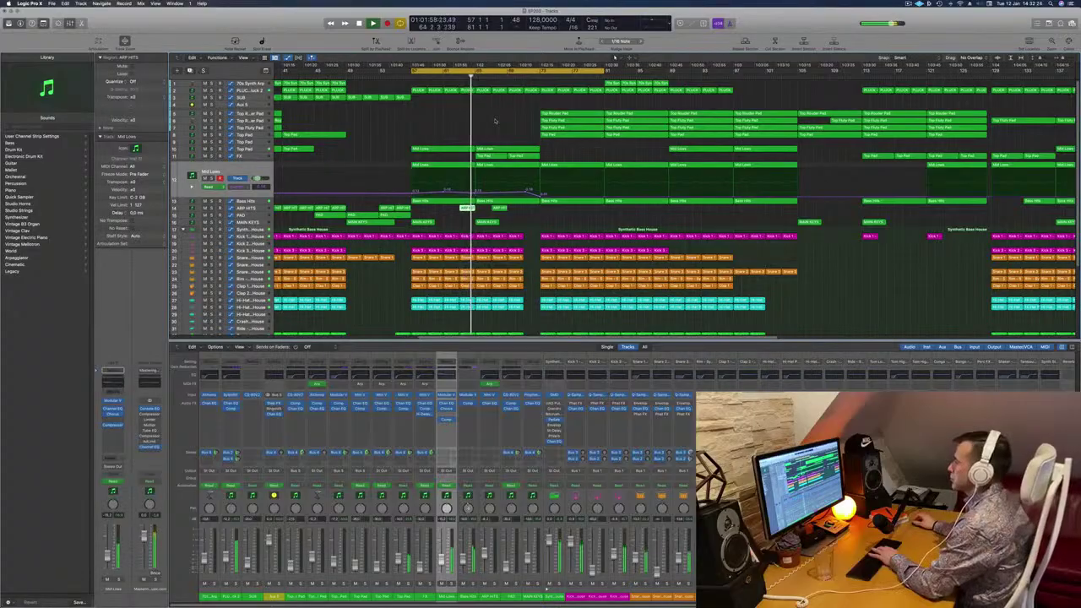
click(504, 209)
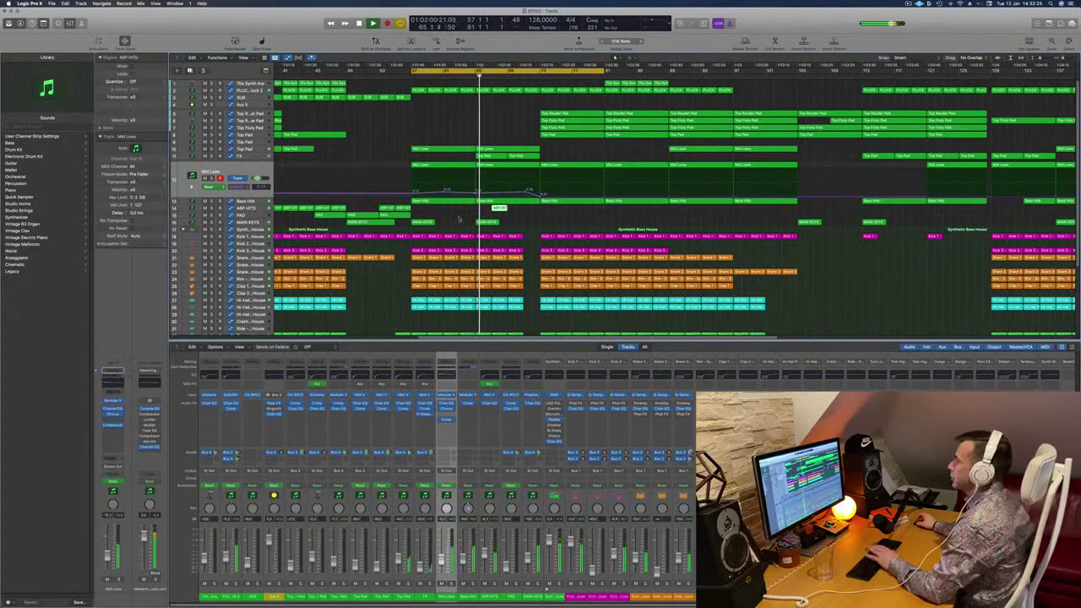
key(BackSpace)
key(super+s)
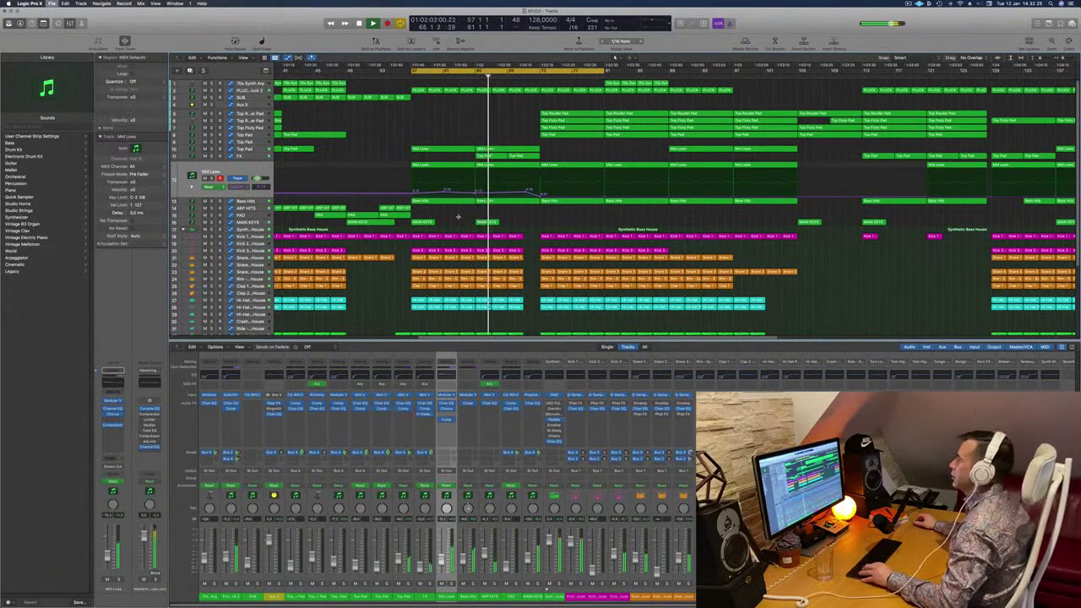
Show the FX track's Volume automation lane and add volume points across its regions between bars 65 and 73.
key(super+Left)
key(super+Left)
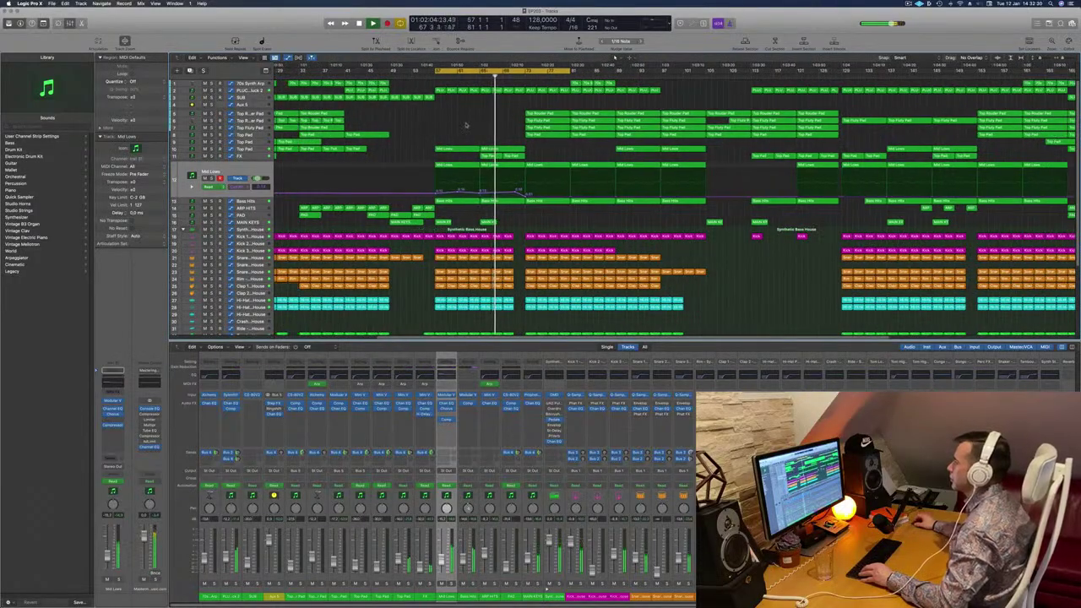
key(super+Left)
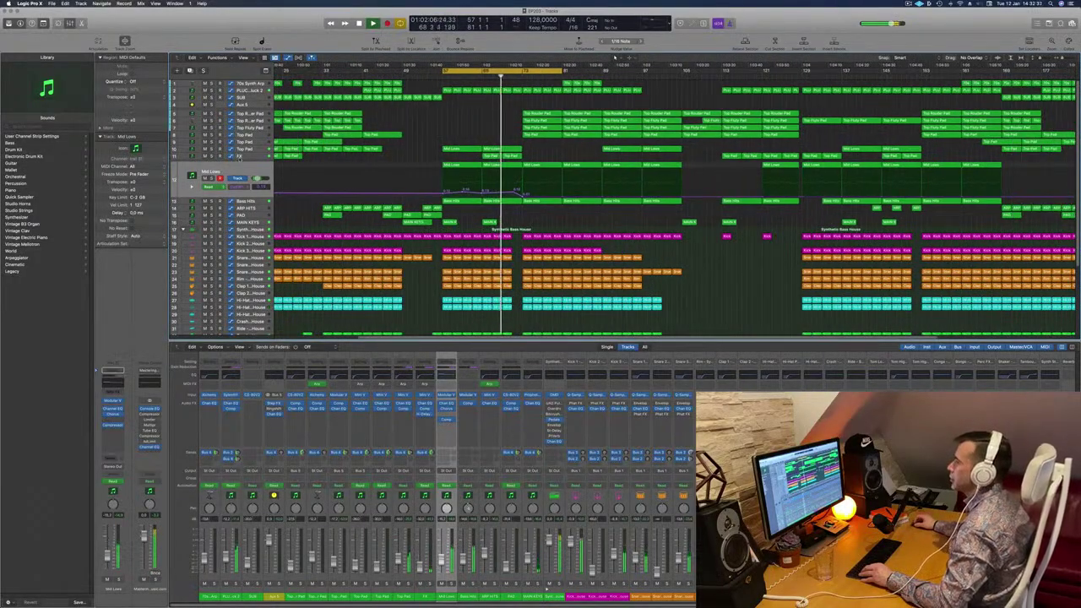
key(Up)
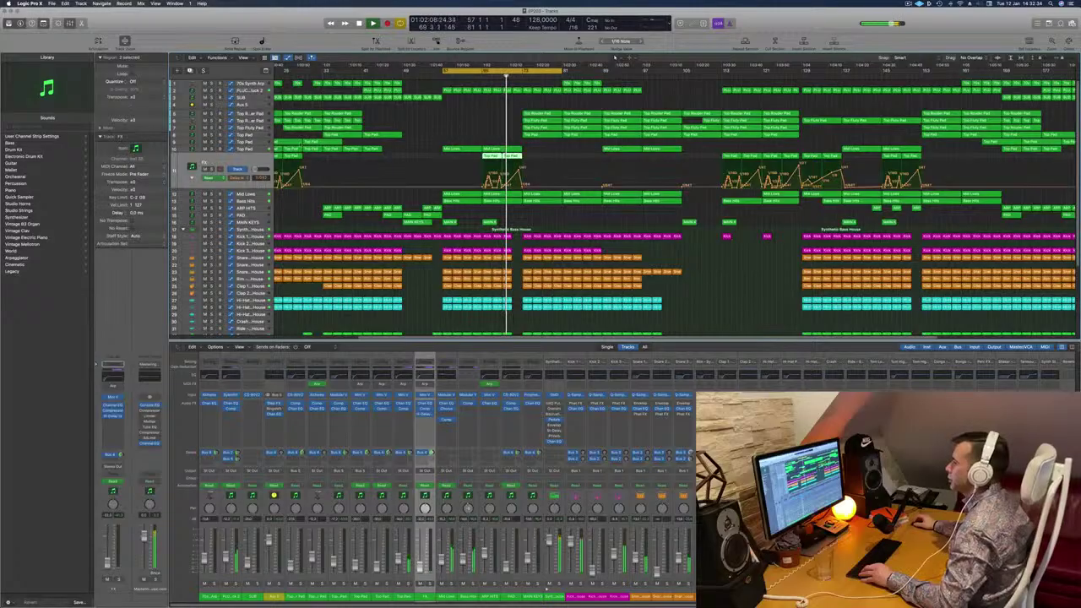
click(191, 178)
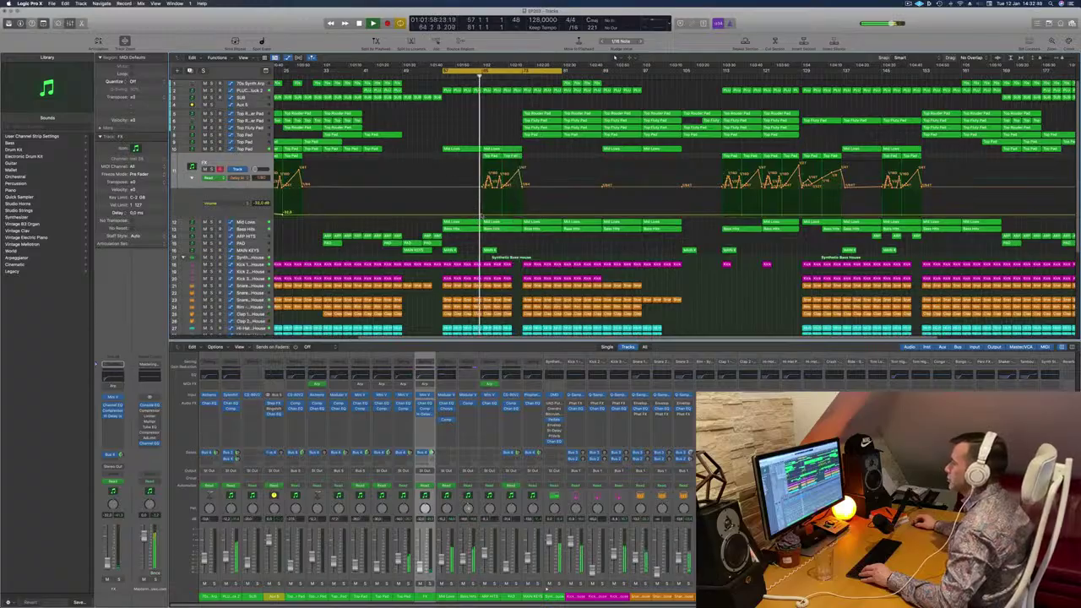
click(485, 211)
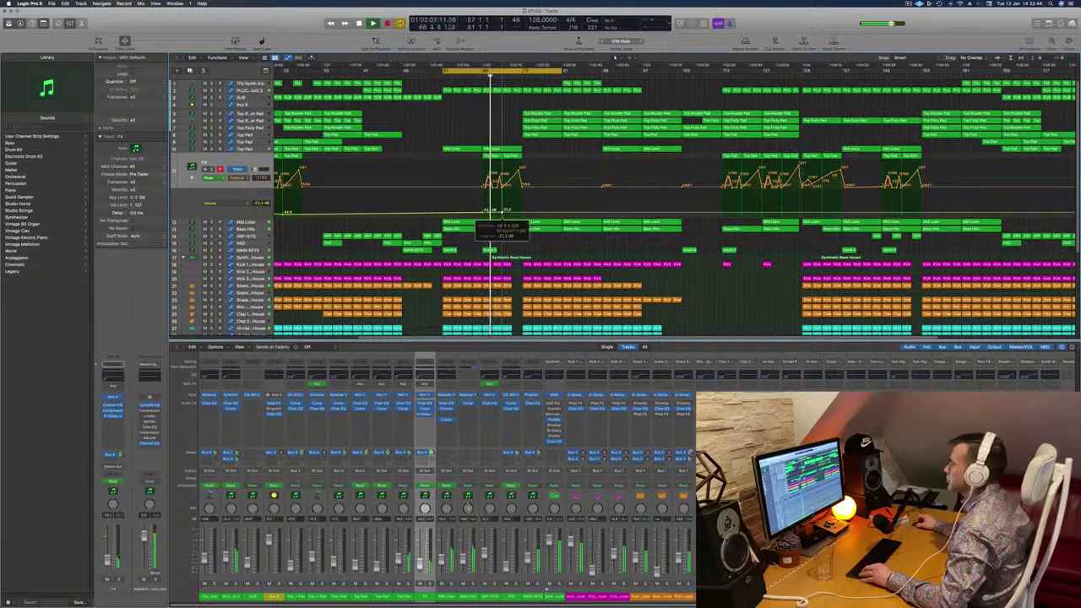
drag(486, 210, 507, 211)
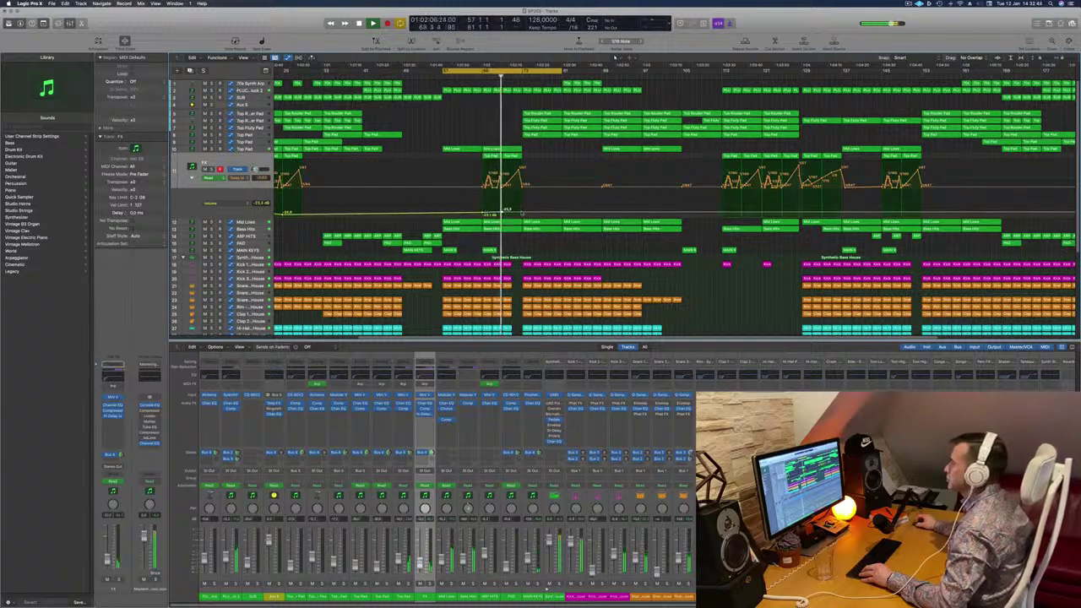
Raise the FX volume automation to about -14.8 dB at bar 73 and fade it down by about bar 81.
drag(521, 214, 527, 208)
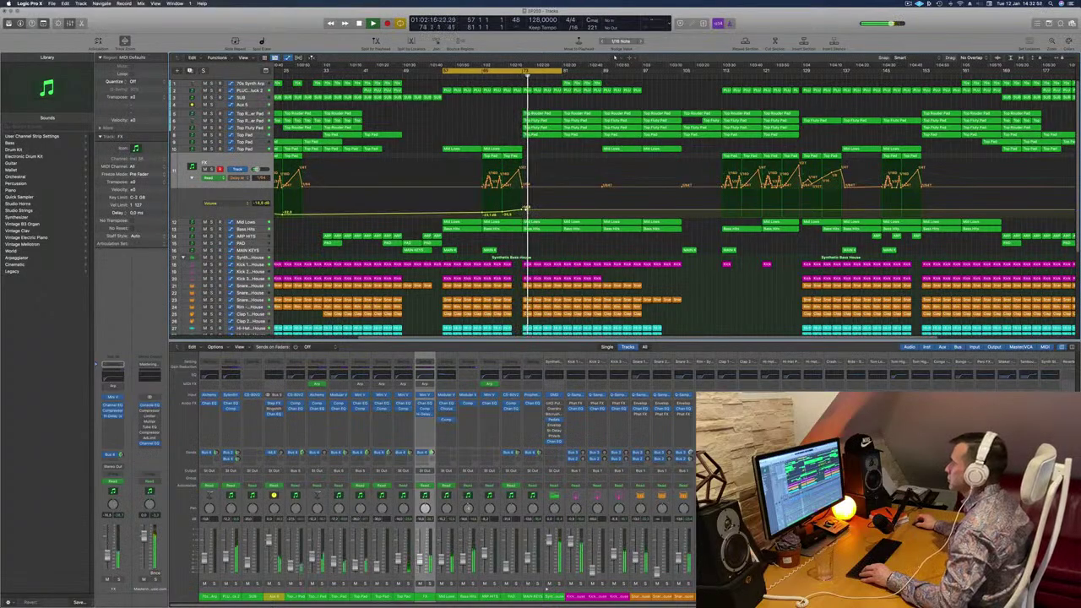
drag(525, 208, 529, 215)
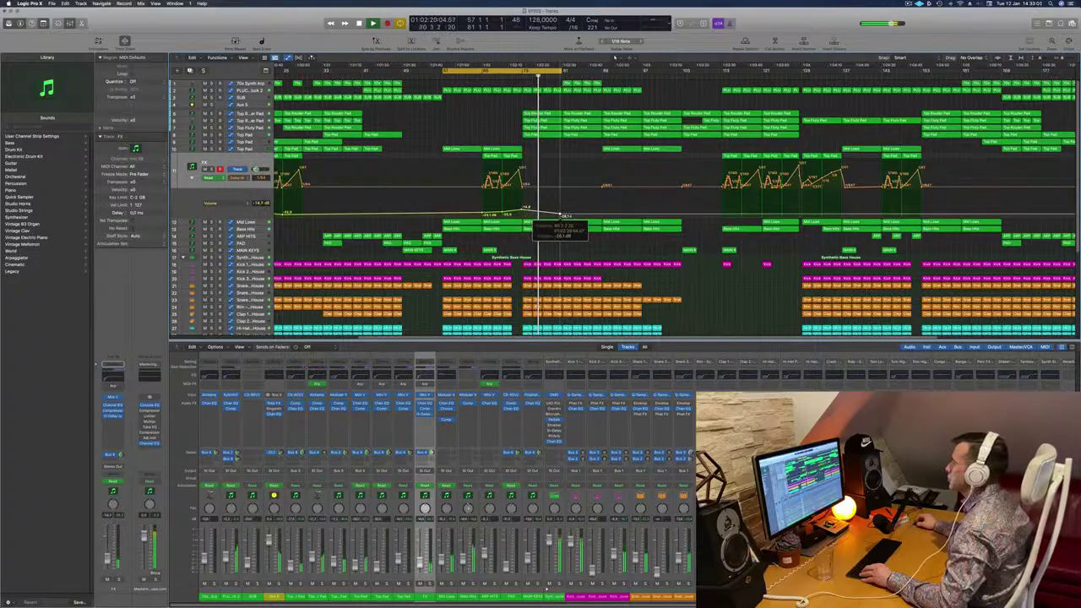
drag(529, 217, 528, 212)
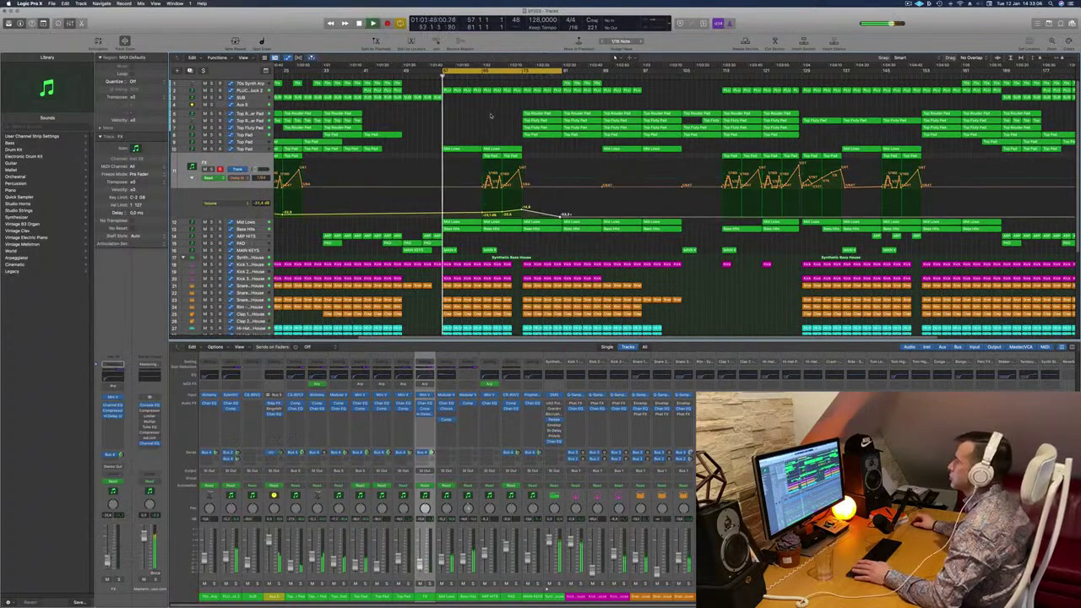
Replay the lead-in to bar 73 and adjust the Mid Lows automation from there to rise towards bar 81.
click(511, 77)
scroll(484, 107, down, 2)
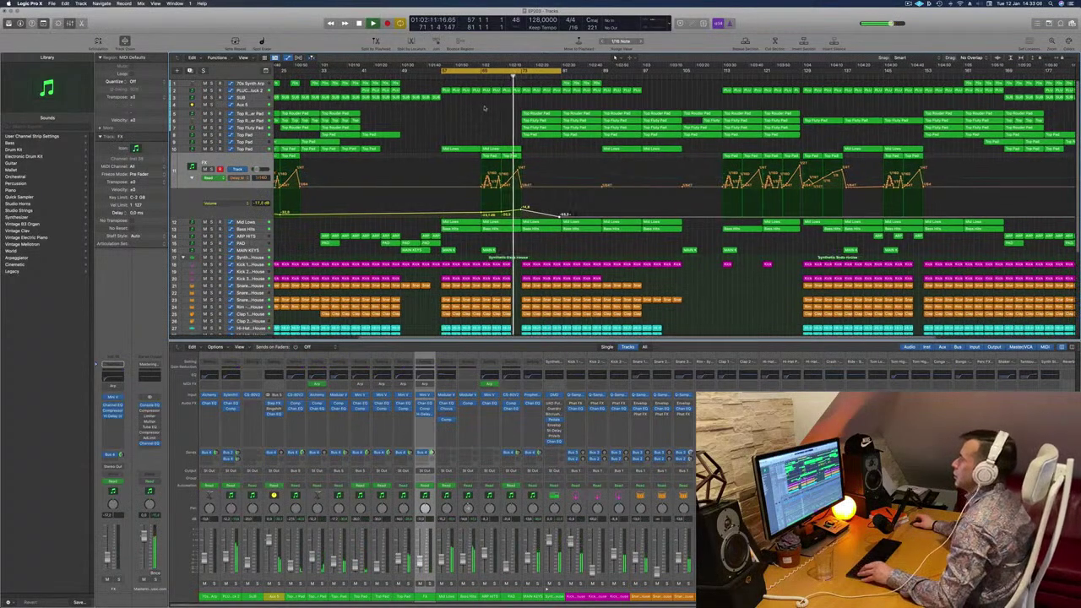
scroll(347, 196, down, 2)
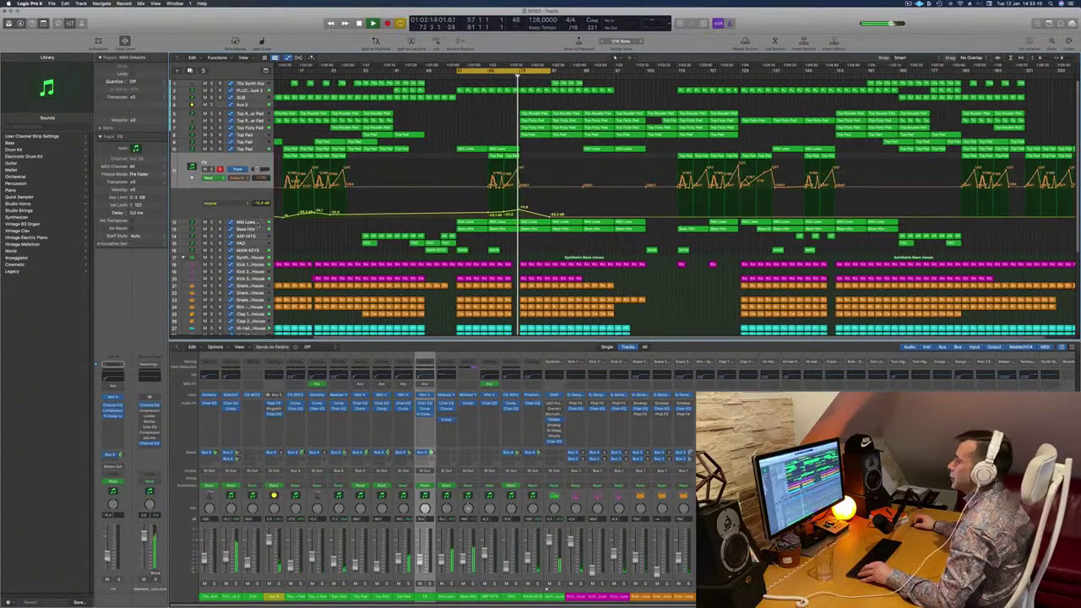
key(Down)
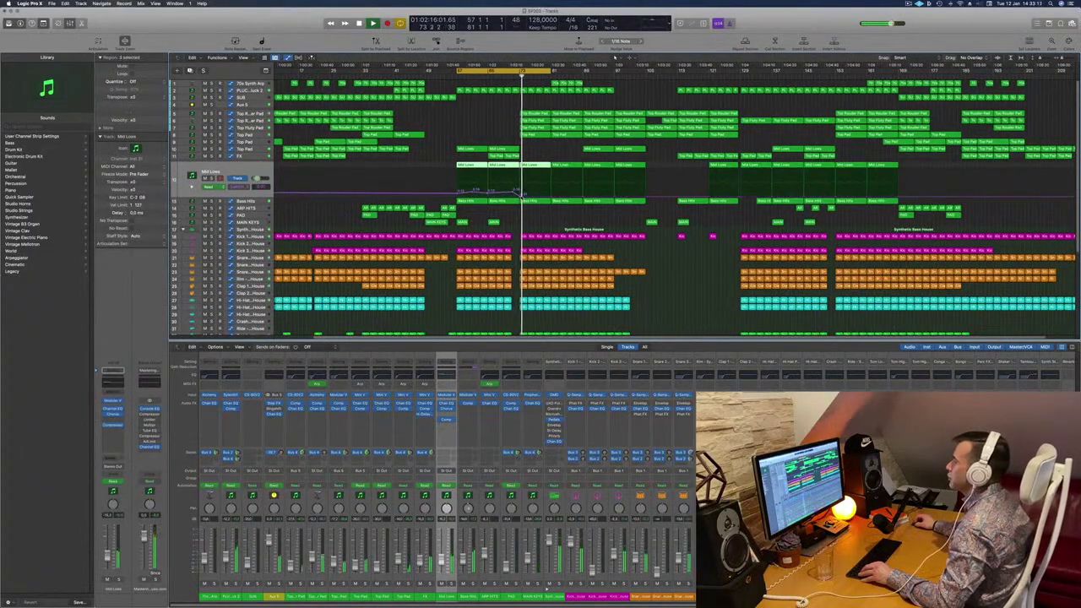
drag(519, 197, 521, 193)
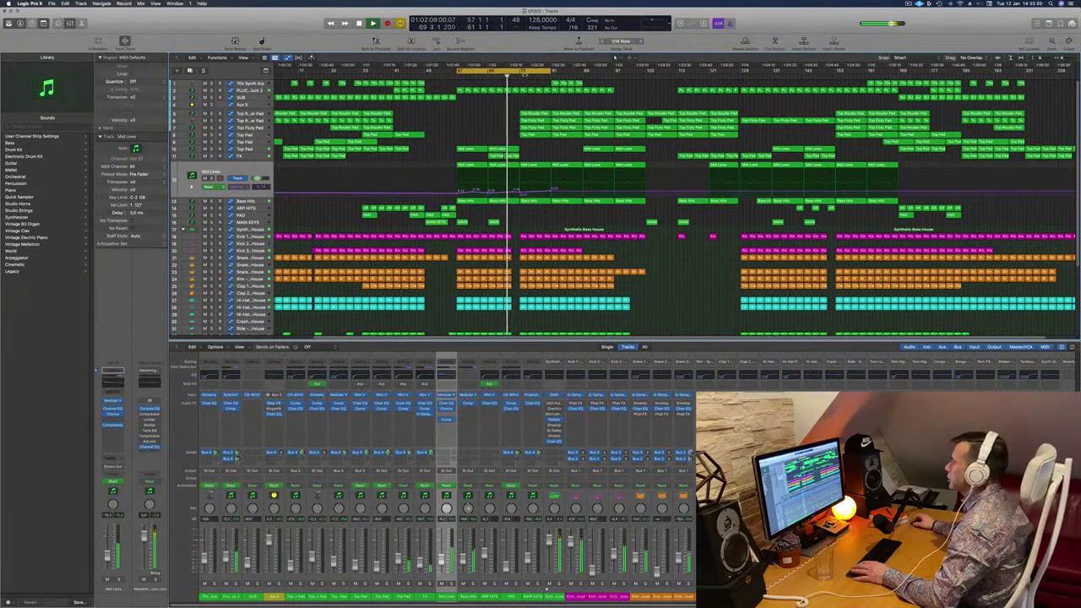
Move the cycle range to bars 73 to 97 and play that section.
drag(526, 72, 589, 73)
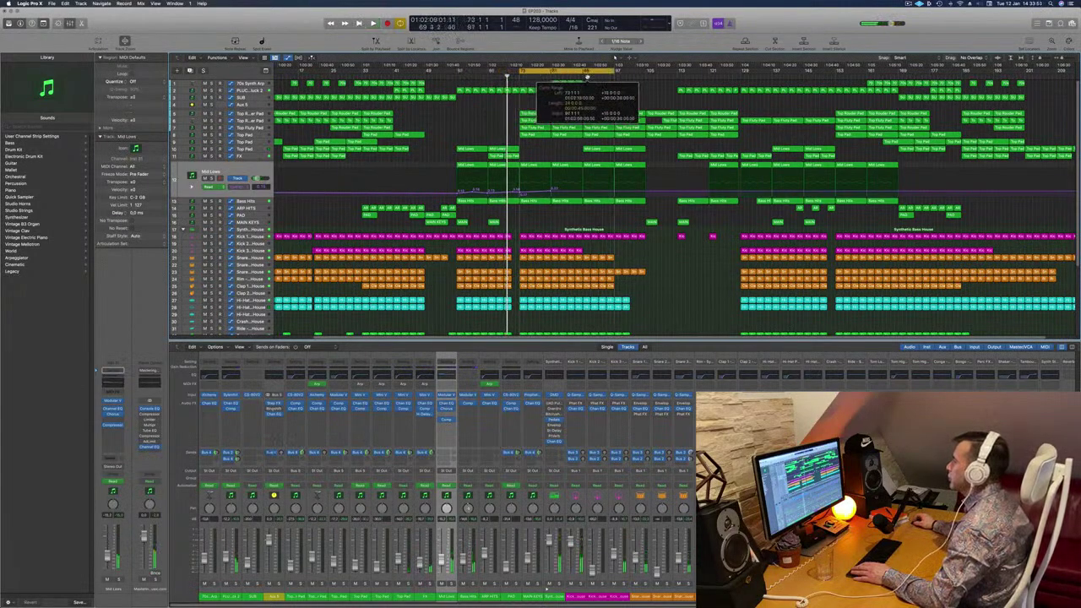
key(space)
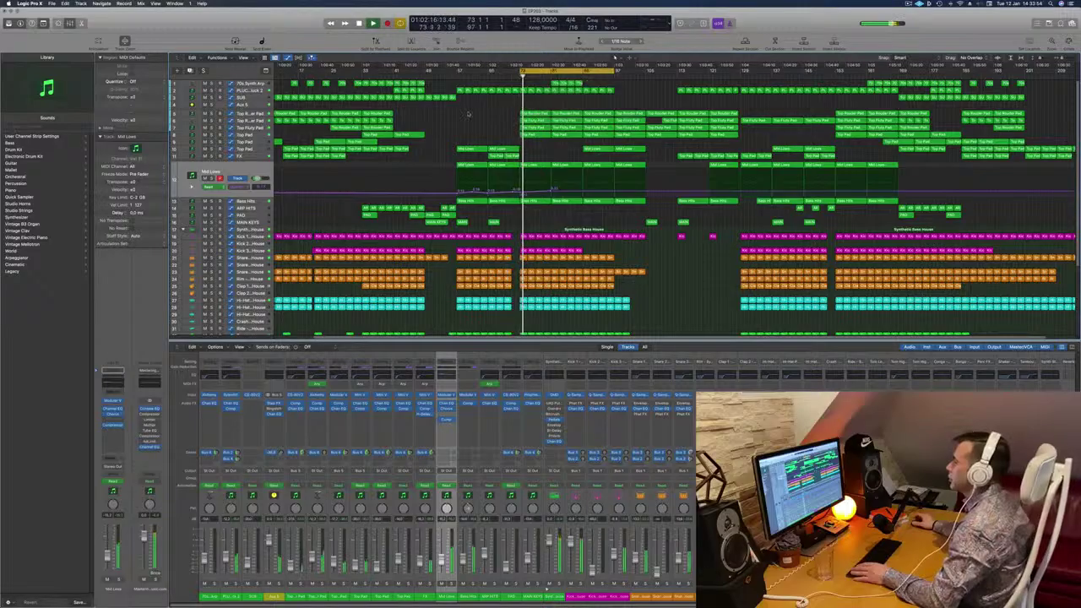
key(space)
key(space)
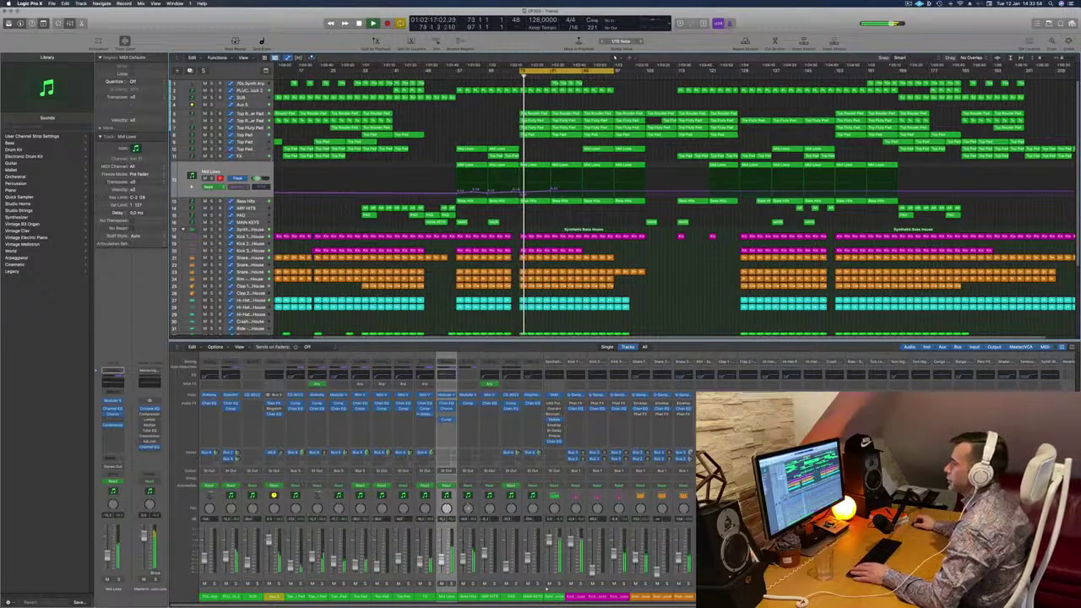
Review the automation of the FX, Aux 5 and ARP HITS tracks, including Aux 5's second automation lane, during playback.
key(Up)
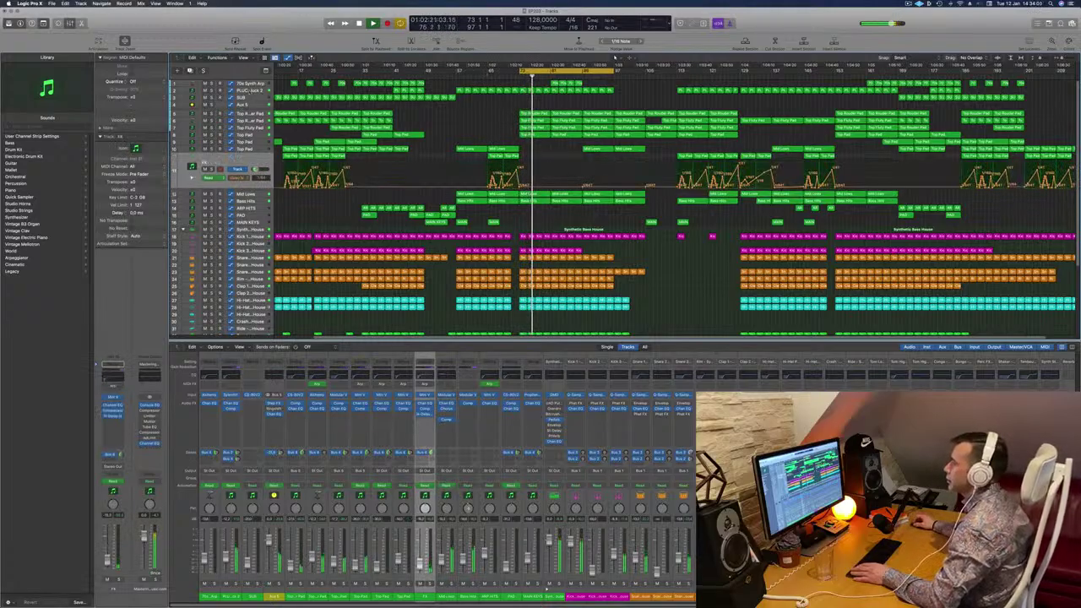
click(253, 105)
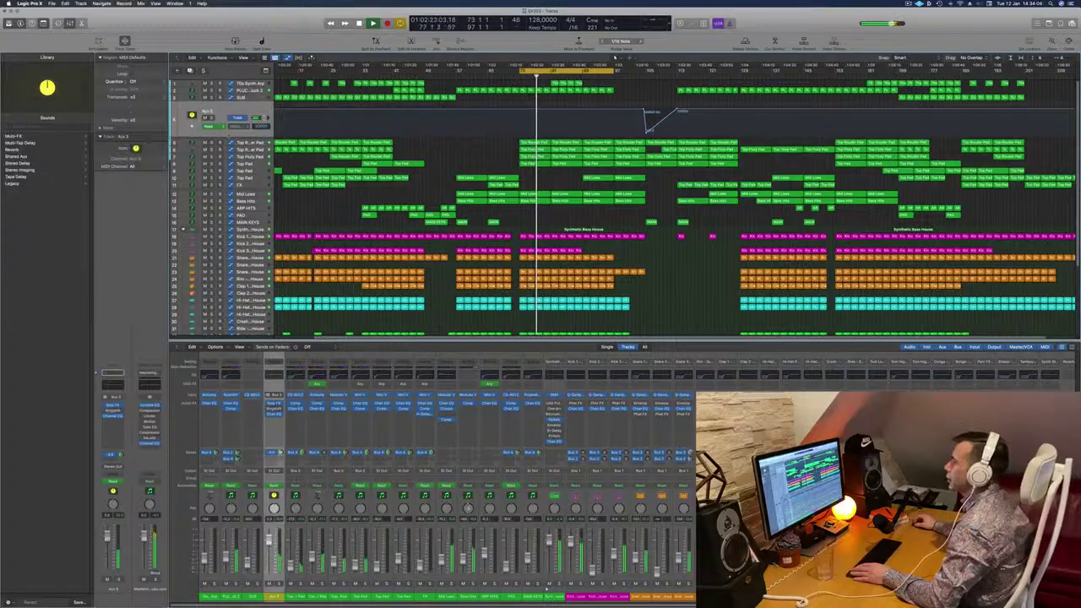
click(193, 127)
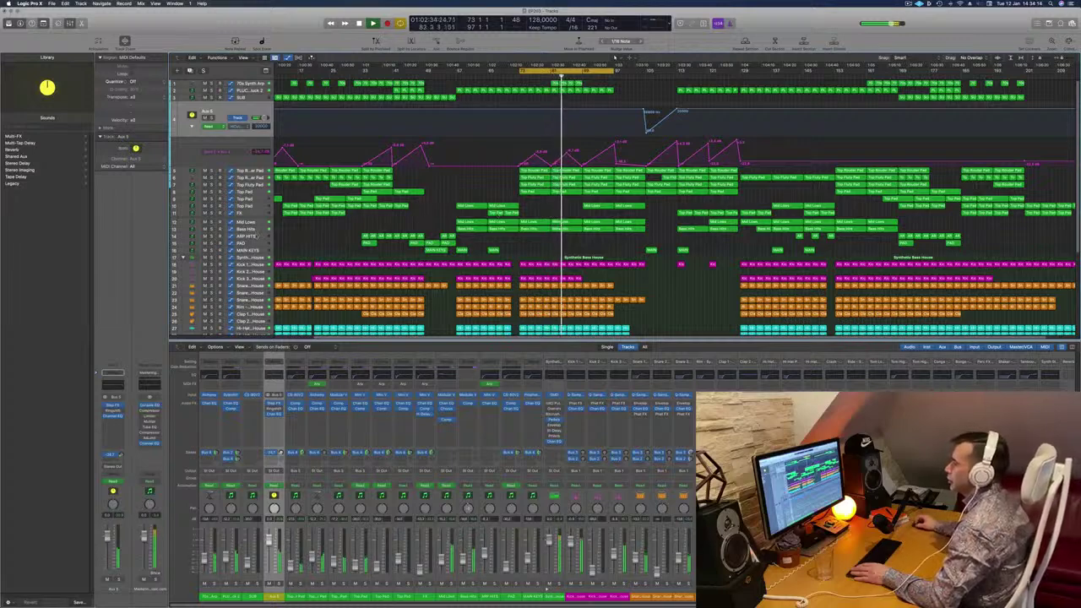
click(258, 236)
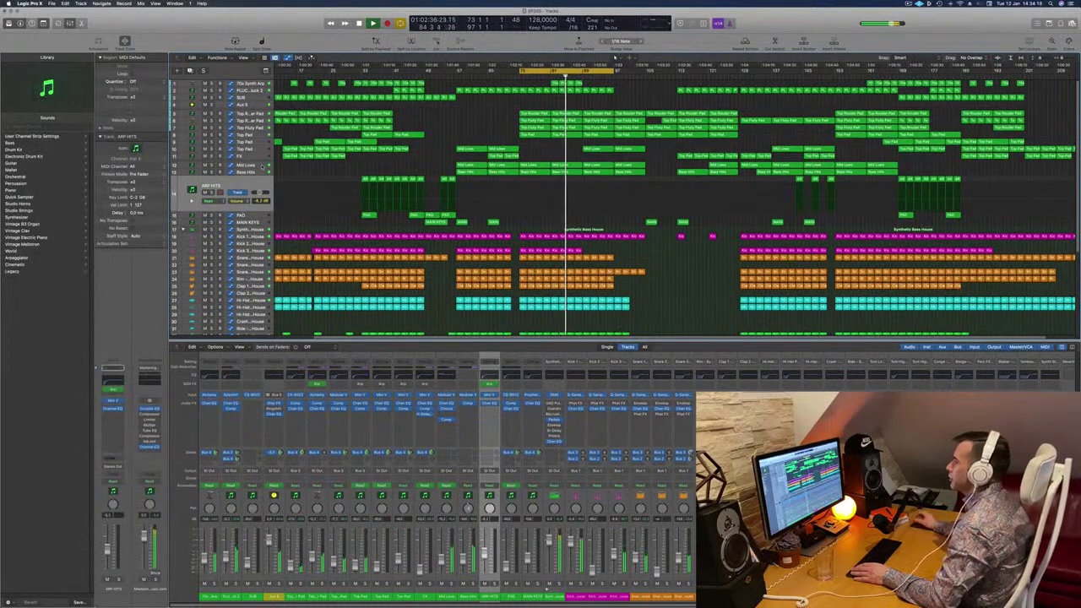
Add a lower automation point on the Mid Lows track at about bar 89 and replay the cycle from bar 73.
click(262, 167)
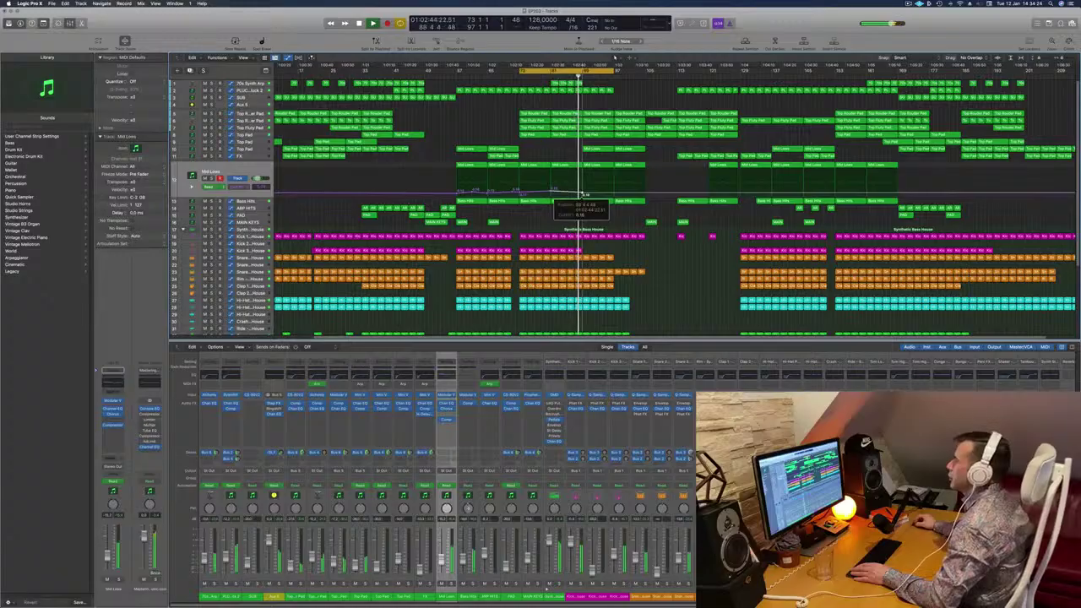
key(super+Right)
key(super+Left)
key(super+Left)
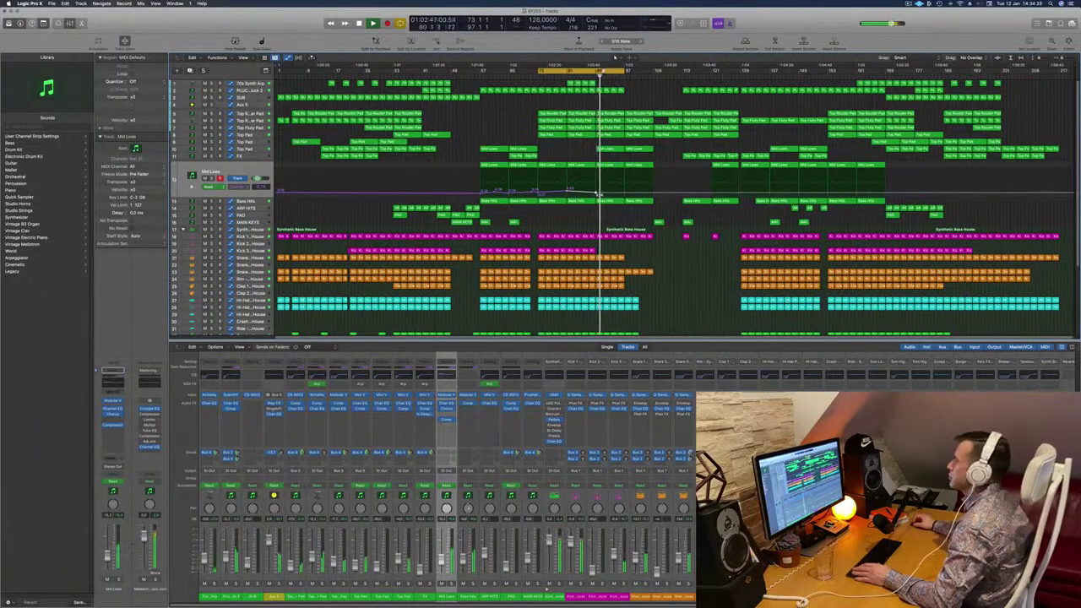
mouse_move(601, 71)
mouse_down()
mouse_move(655, 74)
mouse_move(602, 75)
mouse_up()
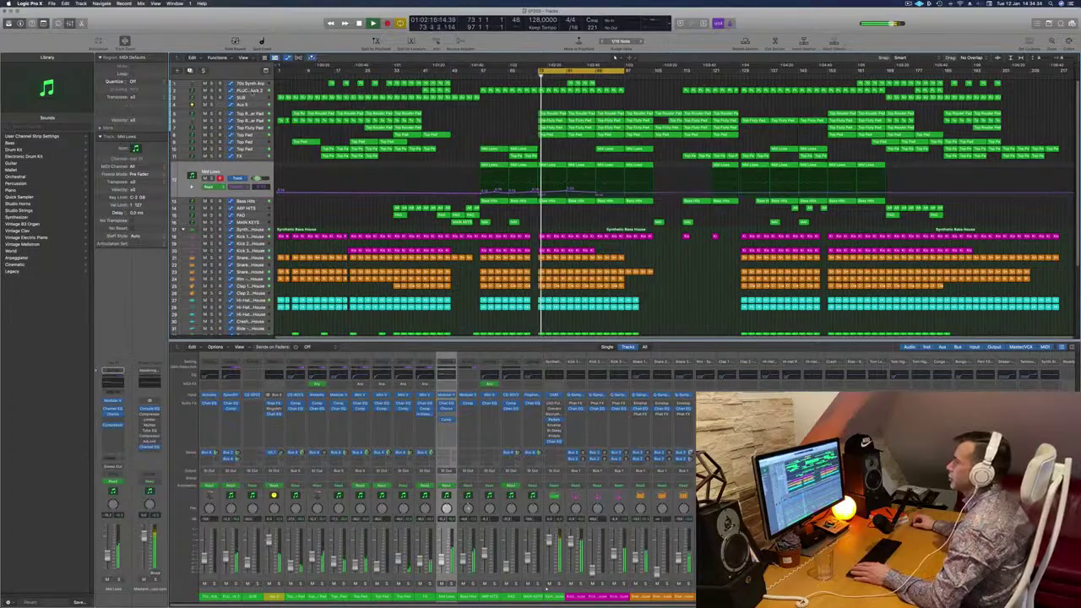
Audition the PLUCK - Progressive Pluck 2 track soloed, return to the full mix and solo Bass Hits.
click(252, 91)
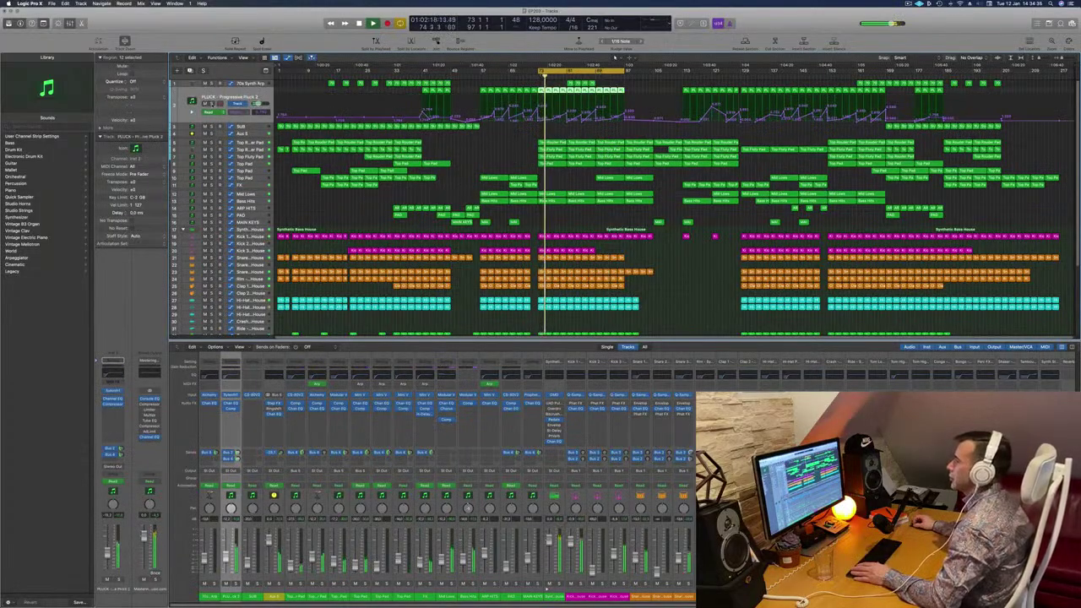
key(s)
key(s)
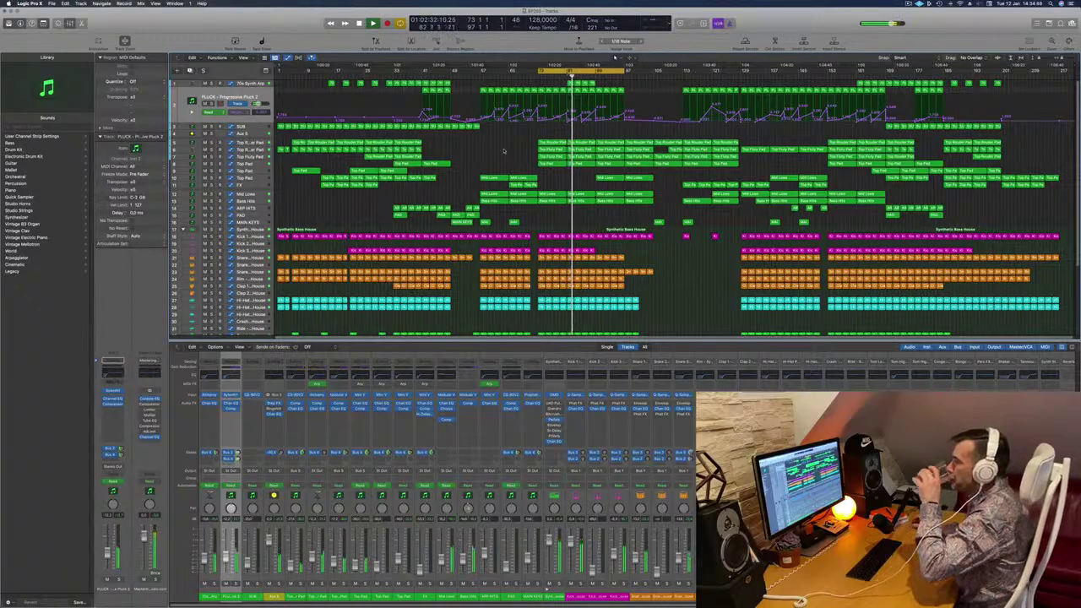
click(211, 201)
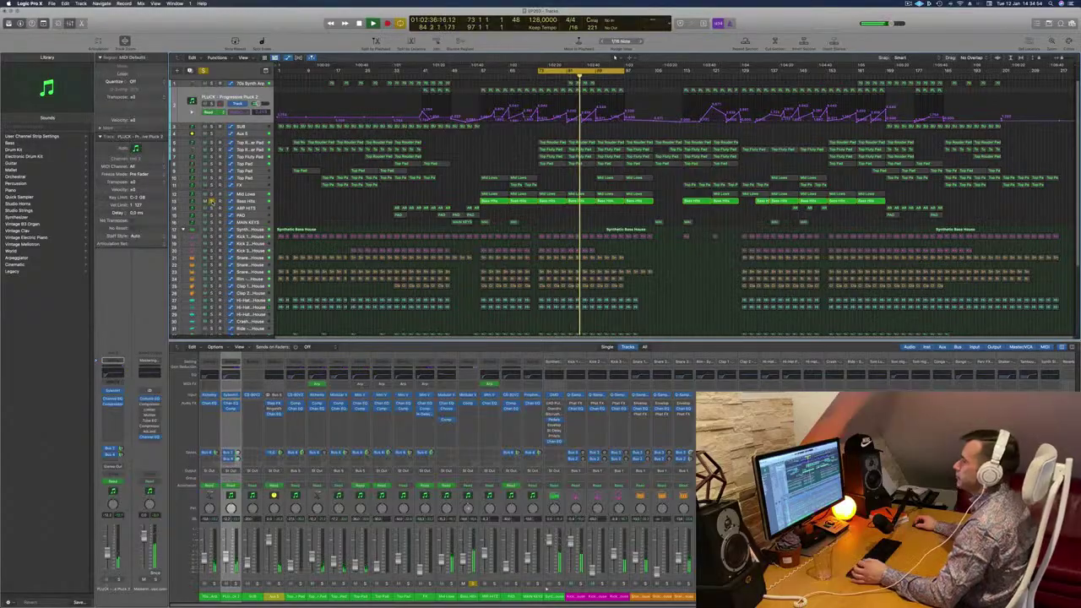
Return from the Bass Hits solo to the full mix, select the Bass Hits track and replay the cycle from bar 73.
click(212, 201)
click(240, 201)
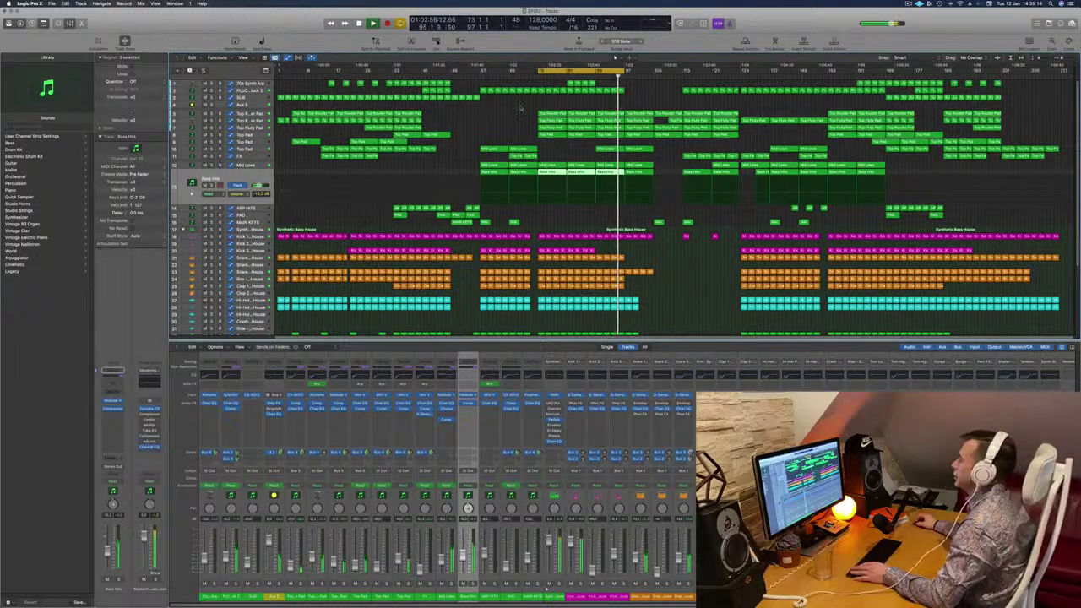
key(space)
key(space)
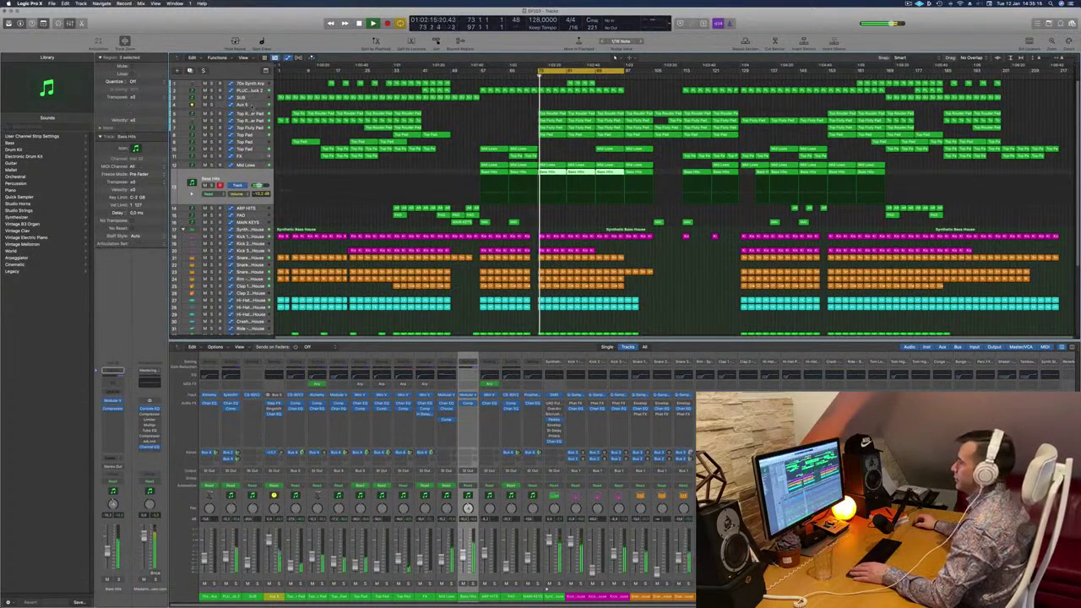
Solo the Aux 5 track and show its second automation lane during playback.
click(219, 105)
key(s)
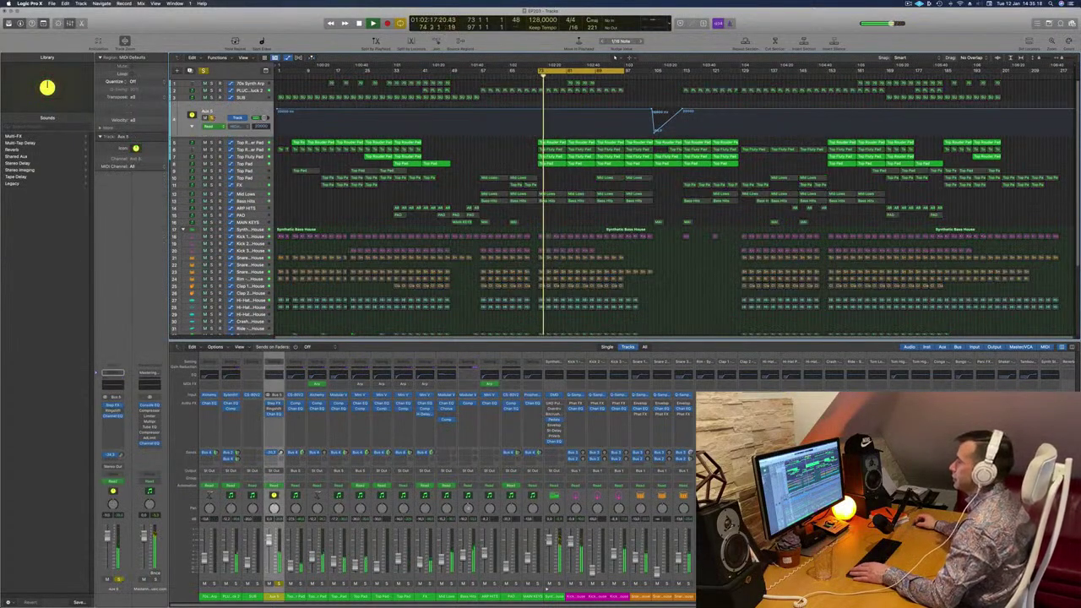
click(208, 125)
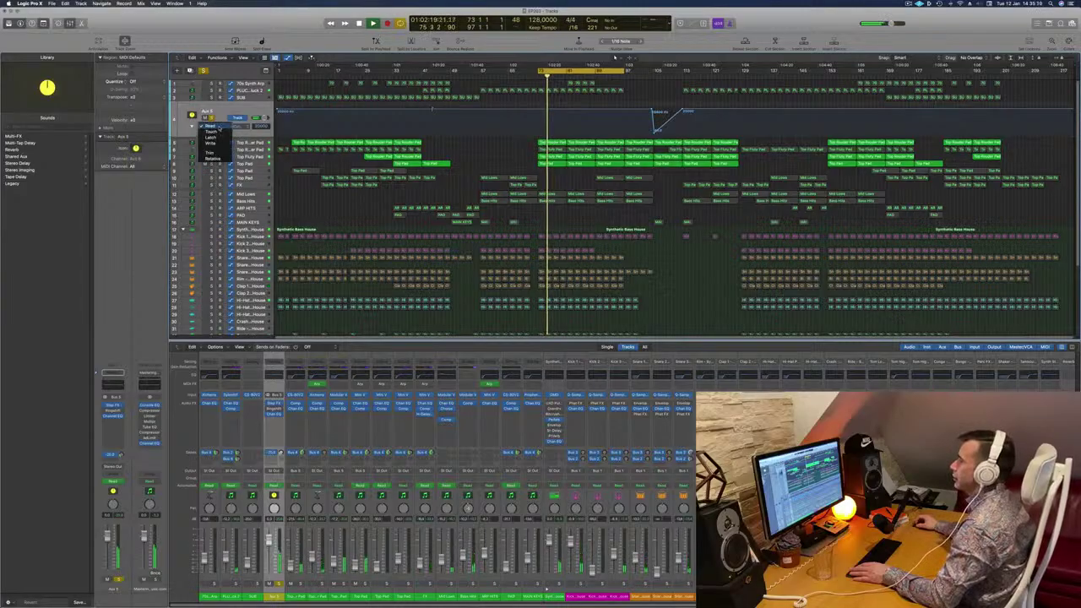
click(186, 126)
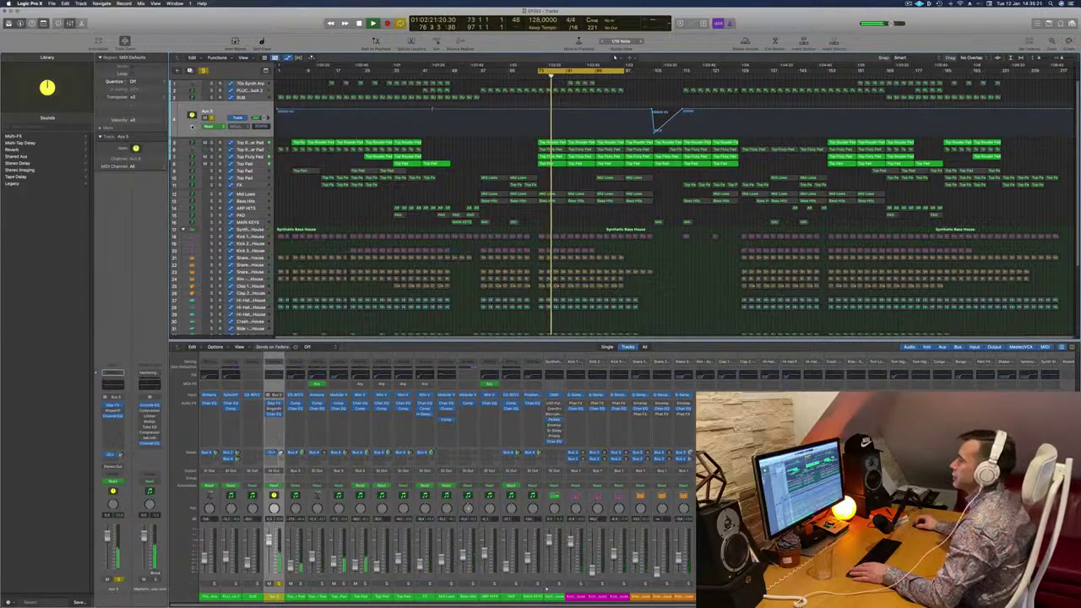
click(192, 127)
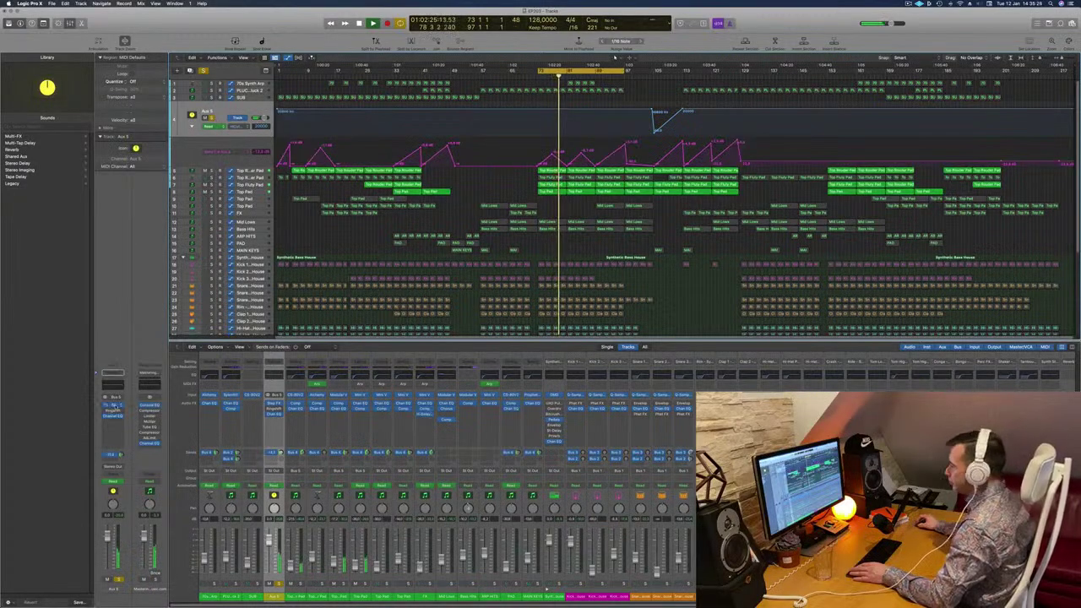
Inspect the Step FX plug-in on Aux 5, first soloed and with the full mix, and close it.
click(114, 405)
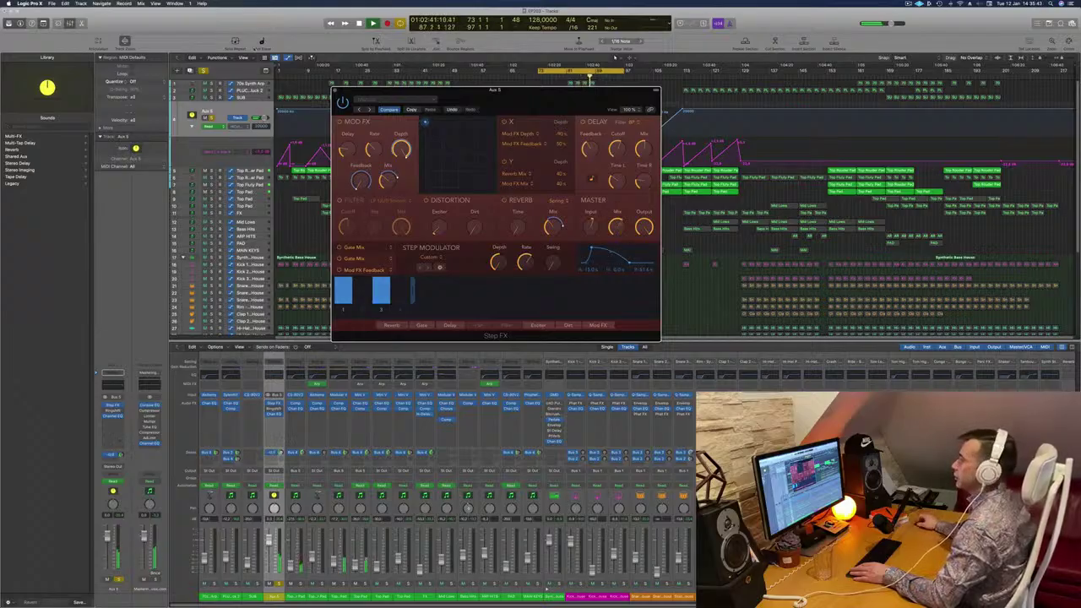
click(203, 72)
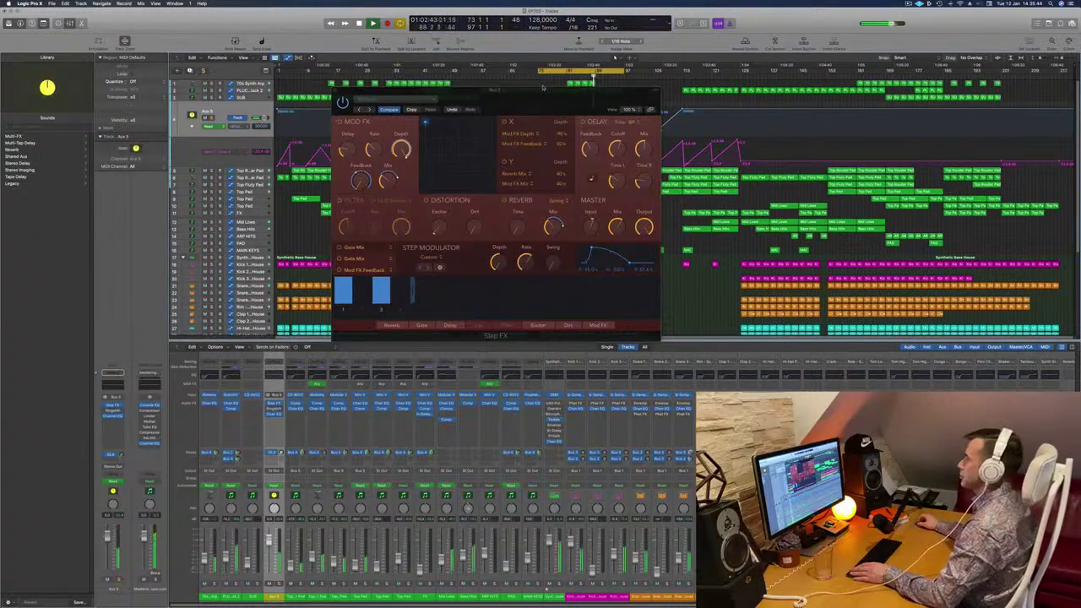
drag(543, 92, 409, 96)
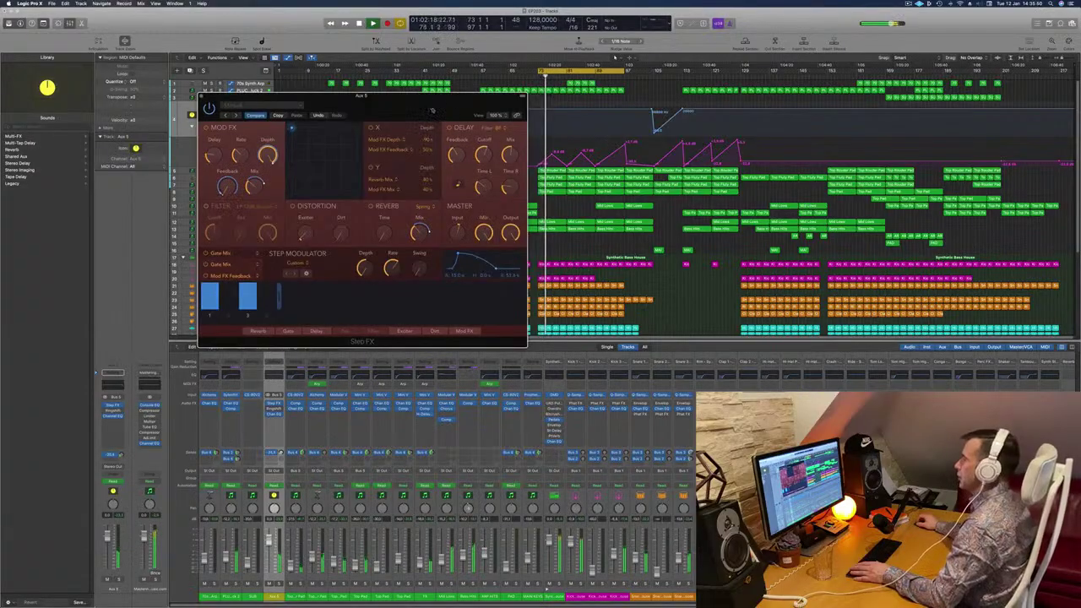
drag(431, 110, 764, 190)
click(554, 184)
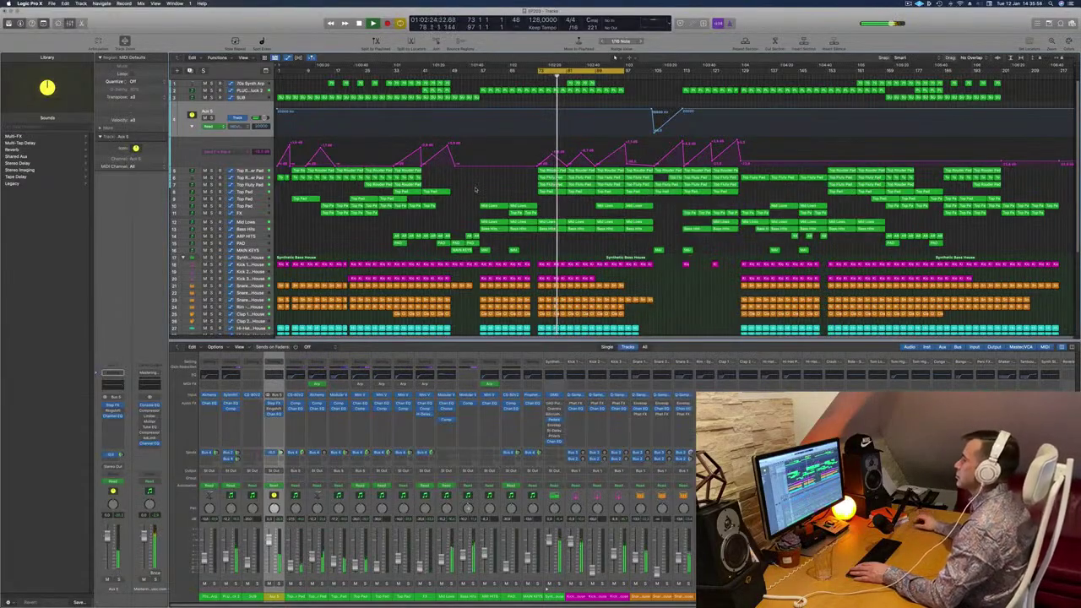
Hide the mixer so that the arrangement shows all tracks.
scroll(505, 183, down, 1)
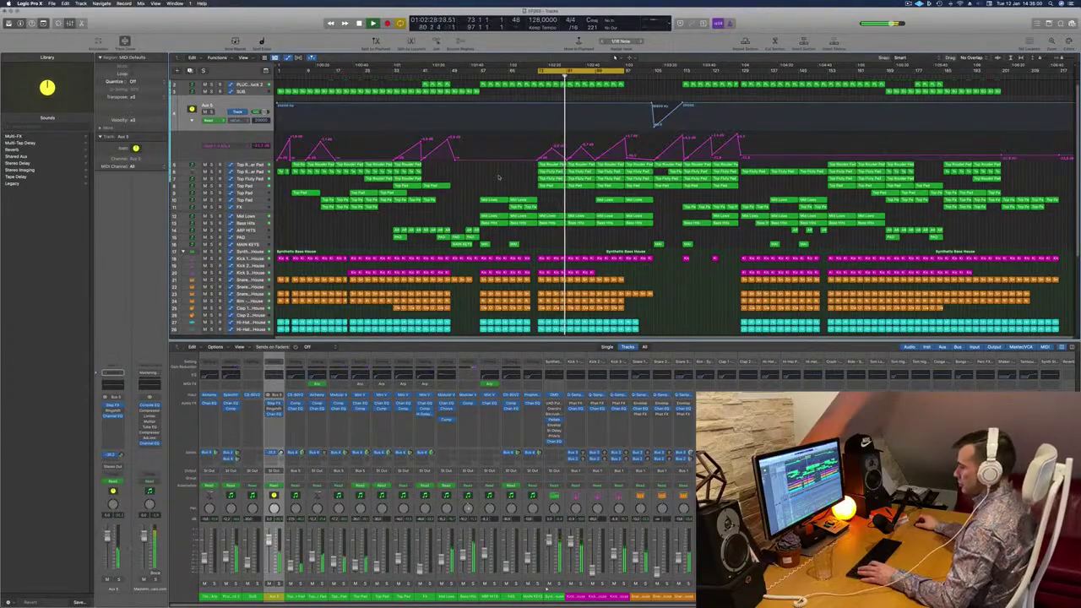
key(x)
scroll(477, 207, up, 1)
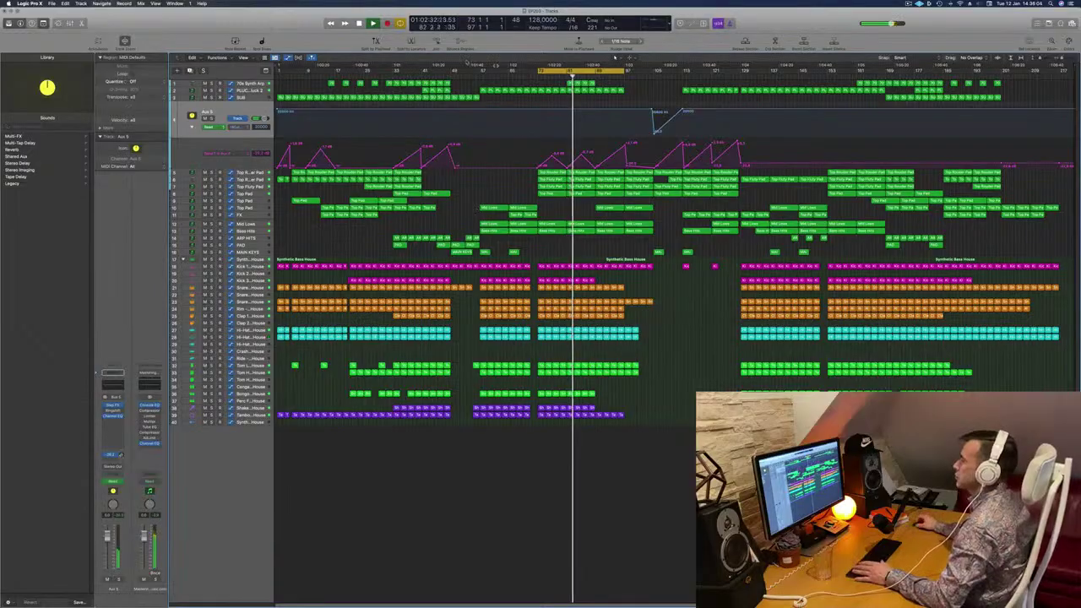
Audition the 70s Synth Arp track soloed and delete its regions between about bars 81 and 89.
click(211, 83)
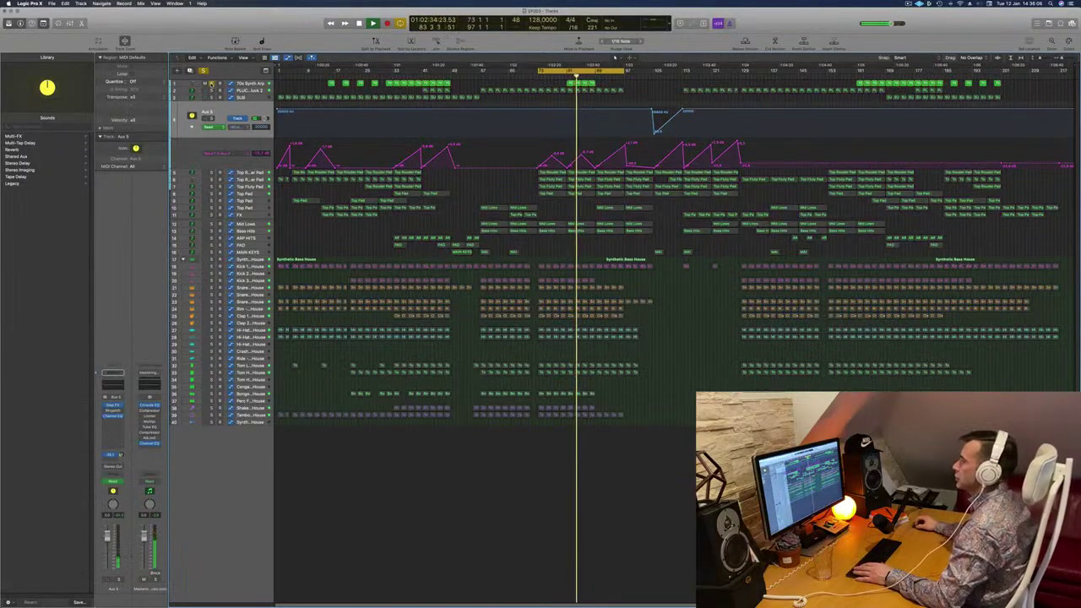
click(211, 84)
scroll(477, 254, down, 2)
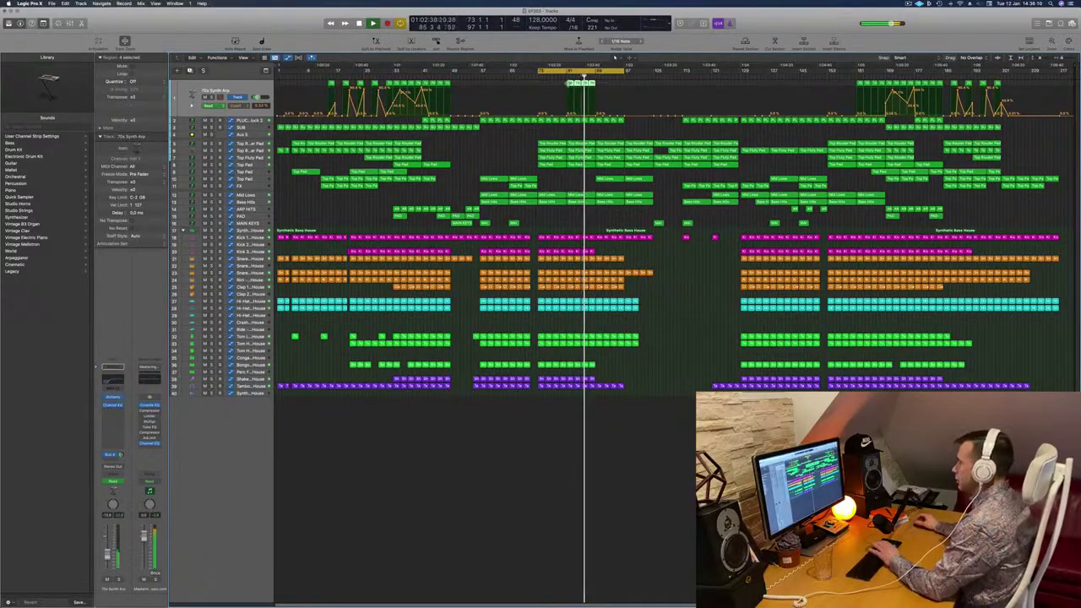
click(567, 83)
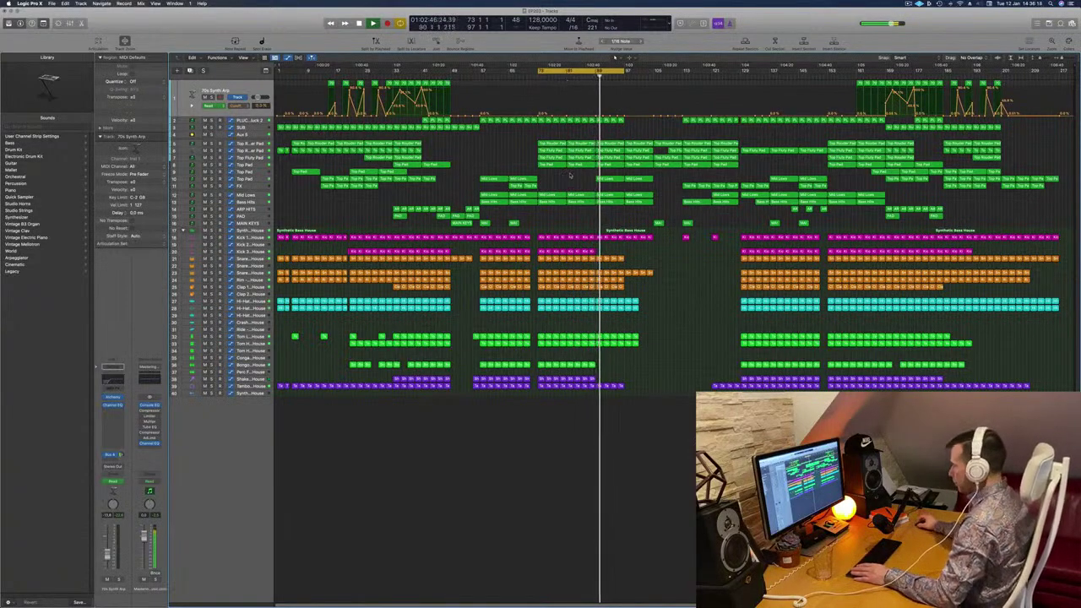
Audition the Top Pad track with the region at bar 89 soloed, and show the track's Volume automation lane.
click(608, 178)
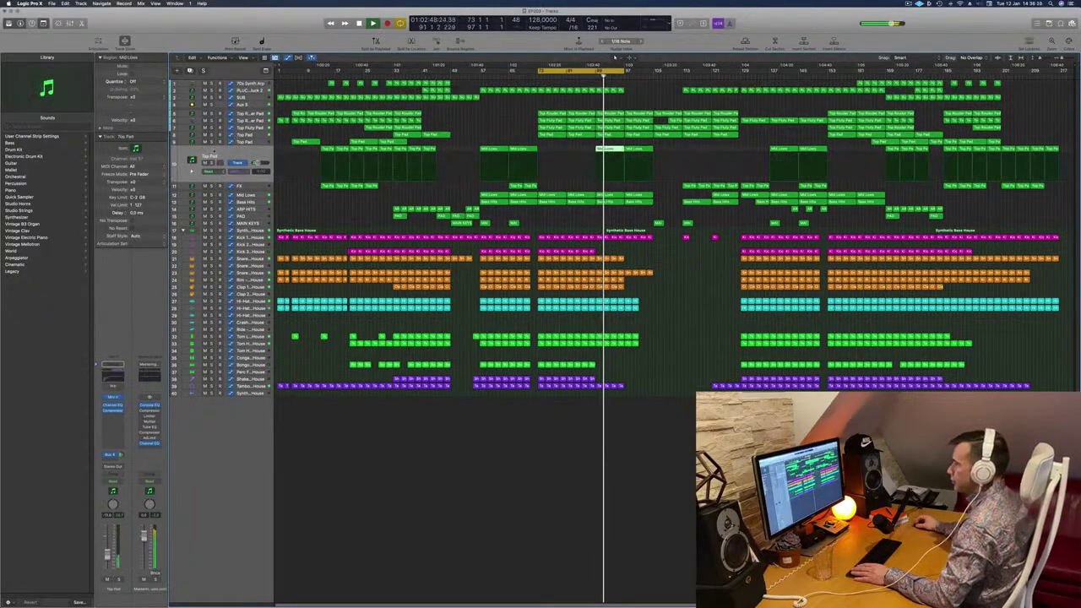
key(s)
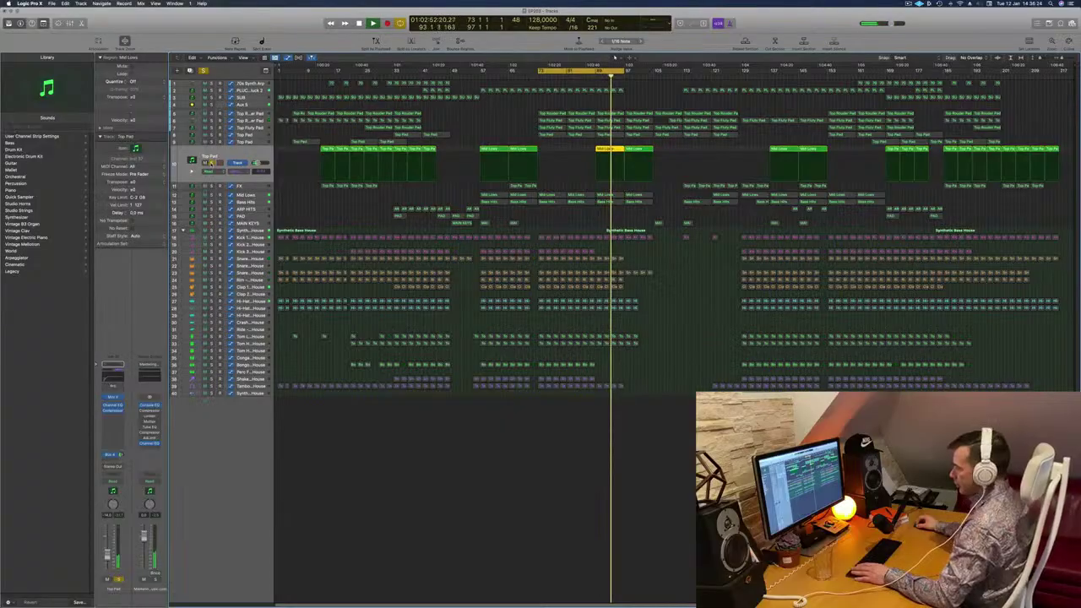
key(s)
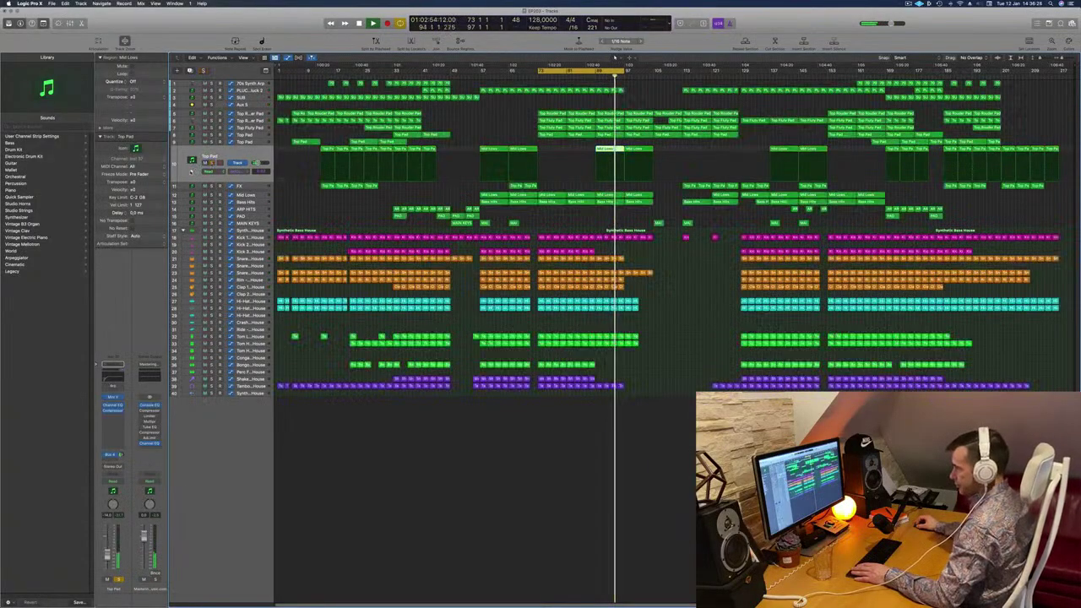
click(191, 172)
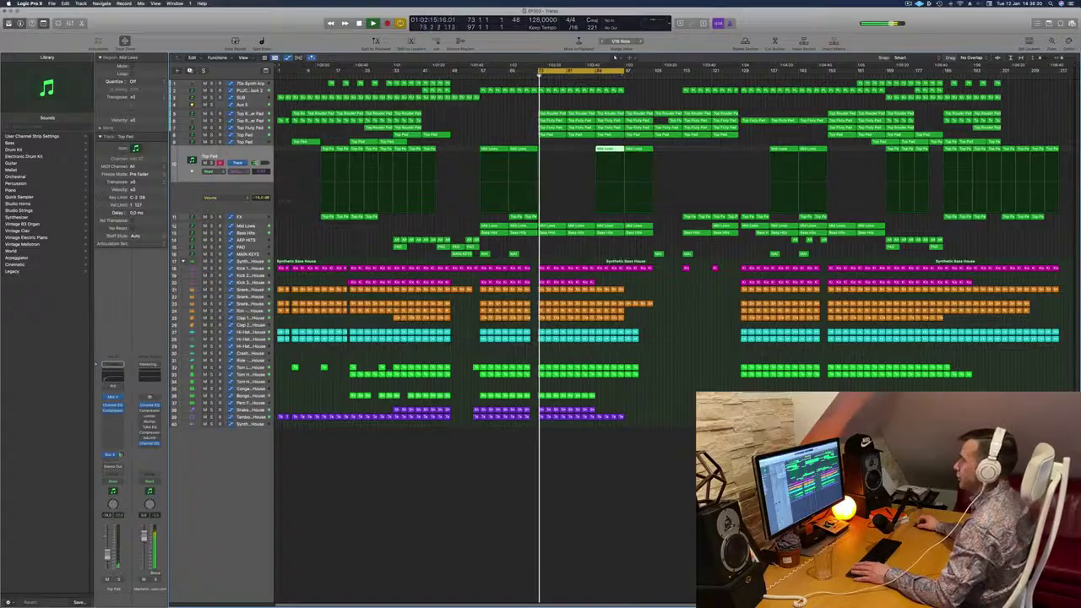
Play from about bar 55 with Top Pad soloed and adjust the cutoff in its Mini V synth.
click(475, 75)
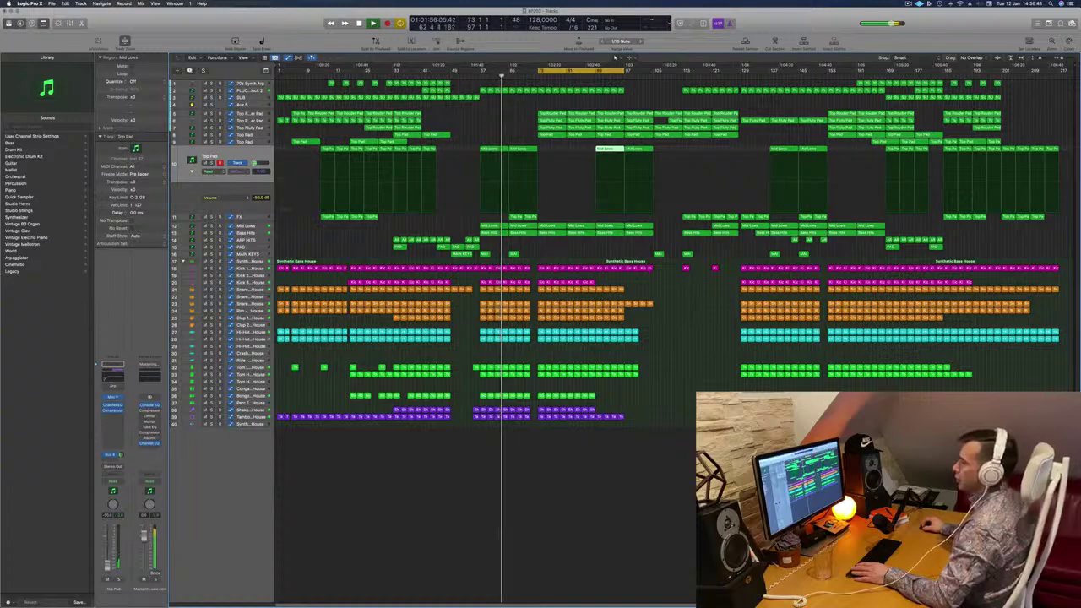
click(119, 579)
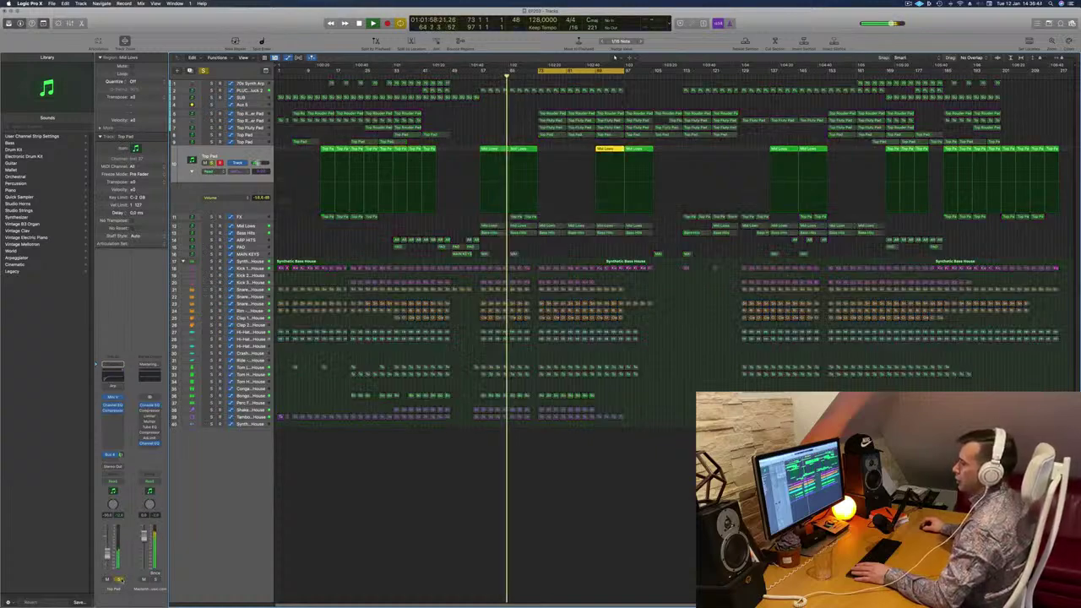
click(113, 397)
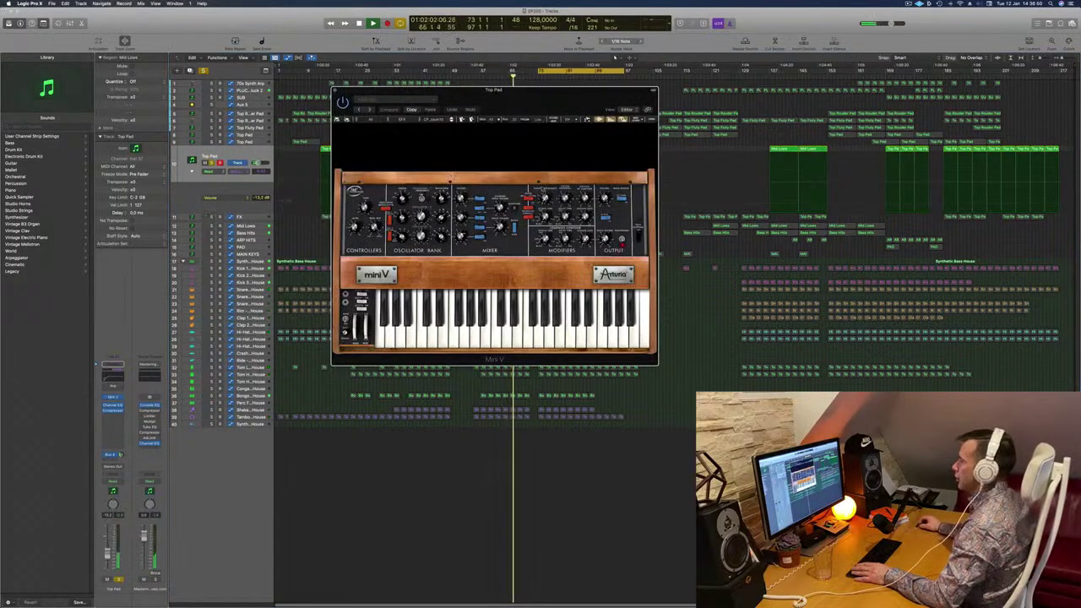
mouse_move(545, 193)
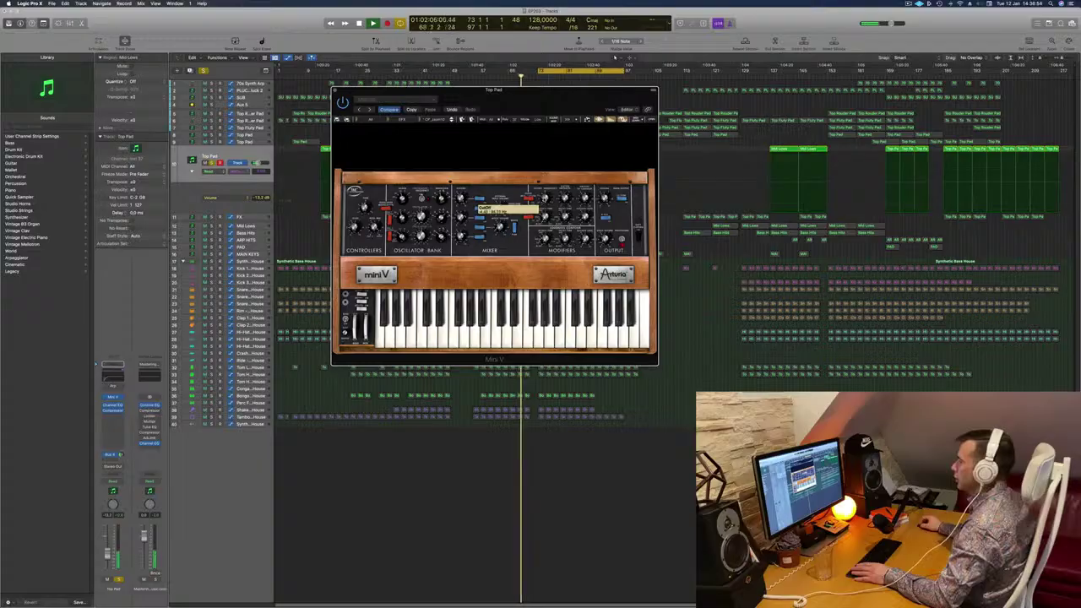
click(339, 91)
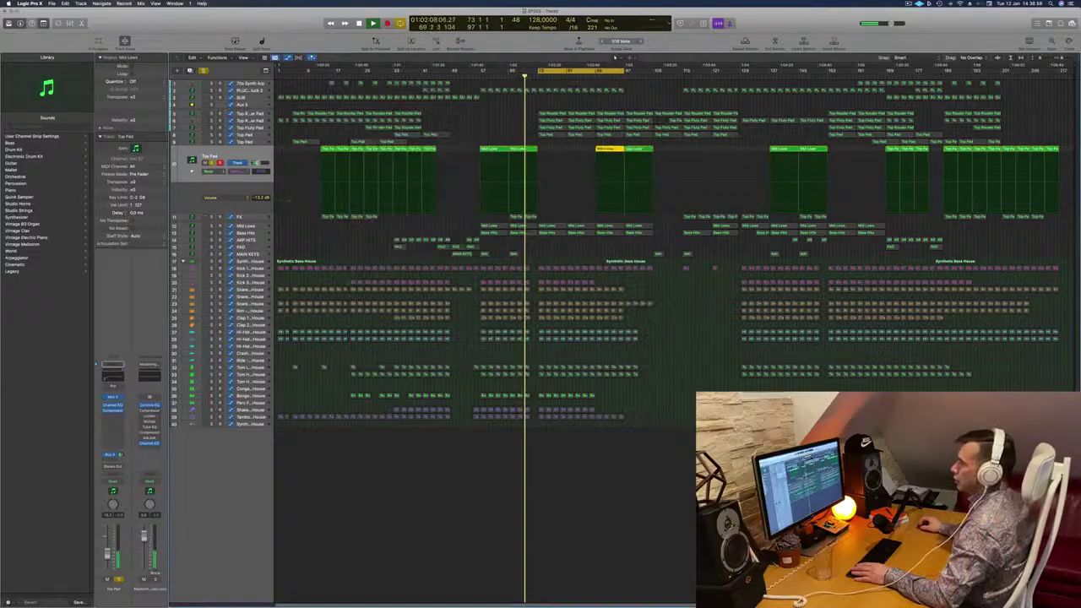
Lower the low-cut frequency in Top Pad's Channel EQ to 42.8 Hz and return to the full mix.
click(111, 380)
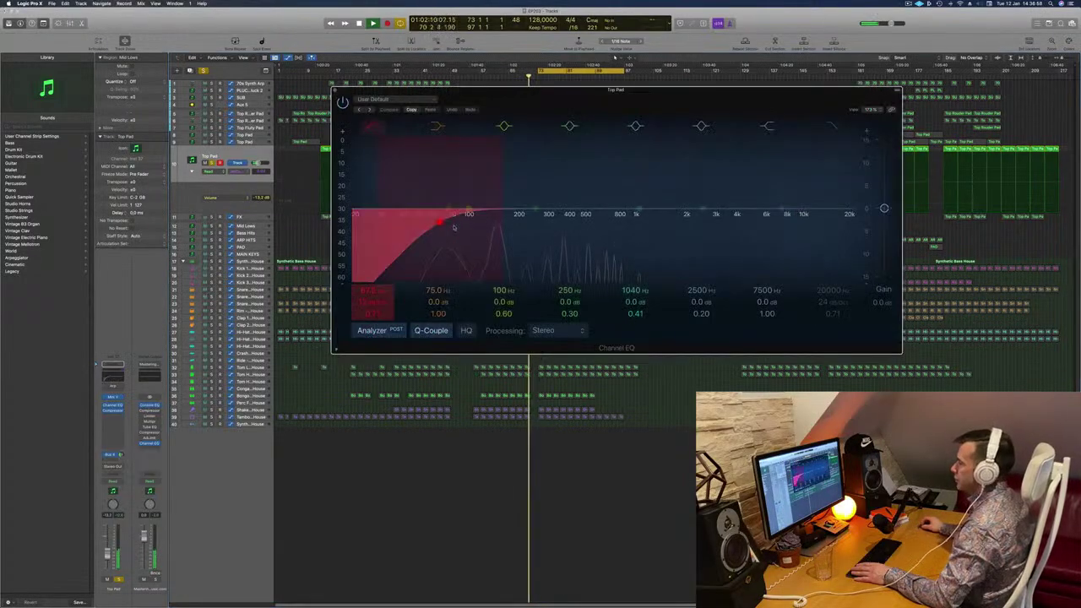
drag(454, 226, 401, 224)
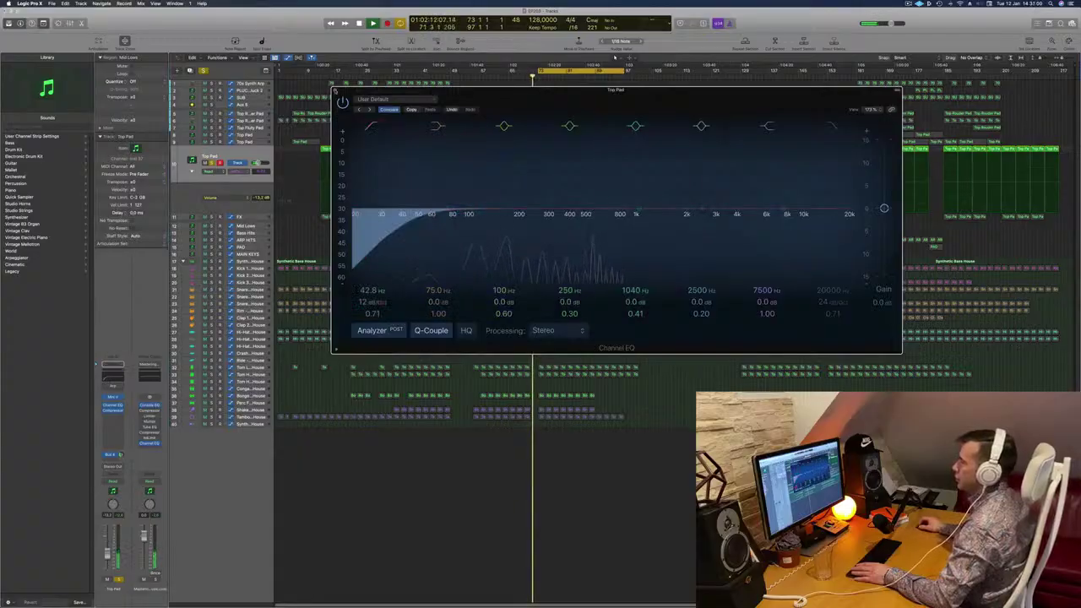
click(335, 89)
key(s)
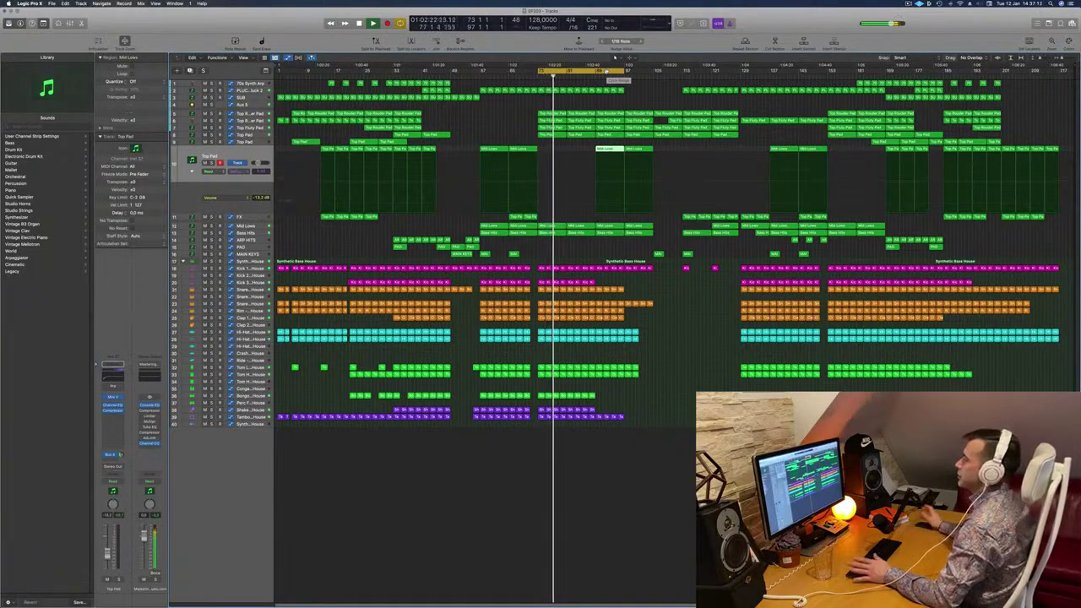
Move the cycle range to bars 89 to 113 and check Top Pad soloed and its Mini V synth during playback.
drag(593, 77, 651, 73)
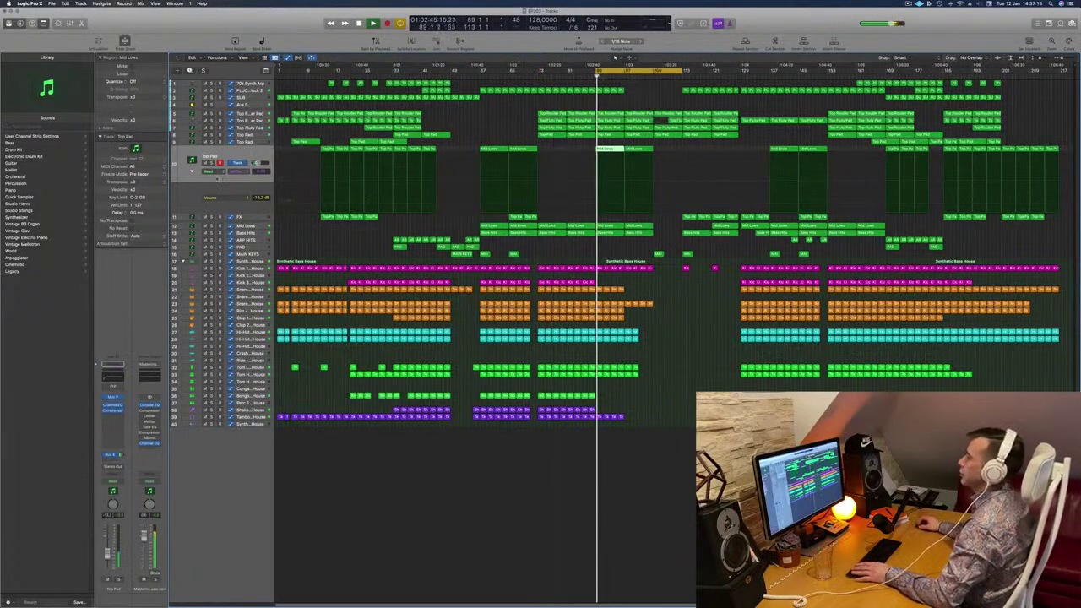
click(212, 163)
click(212, 163)
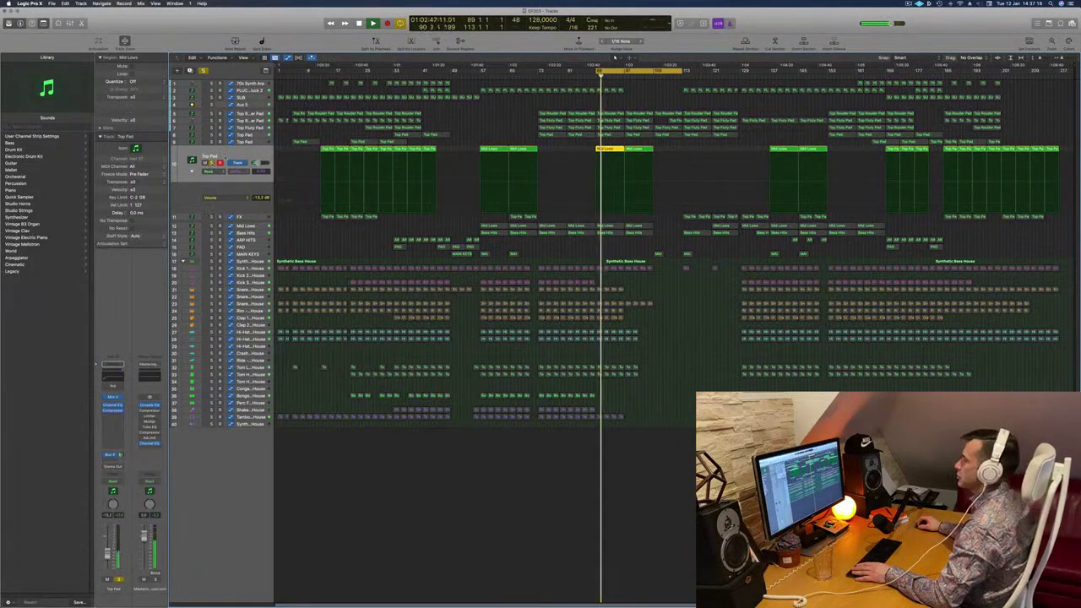
click(112, 396)
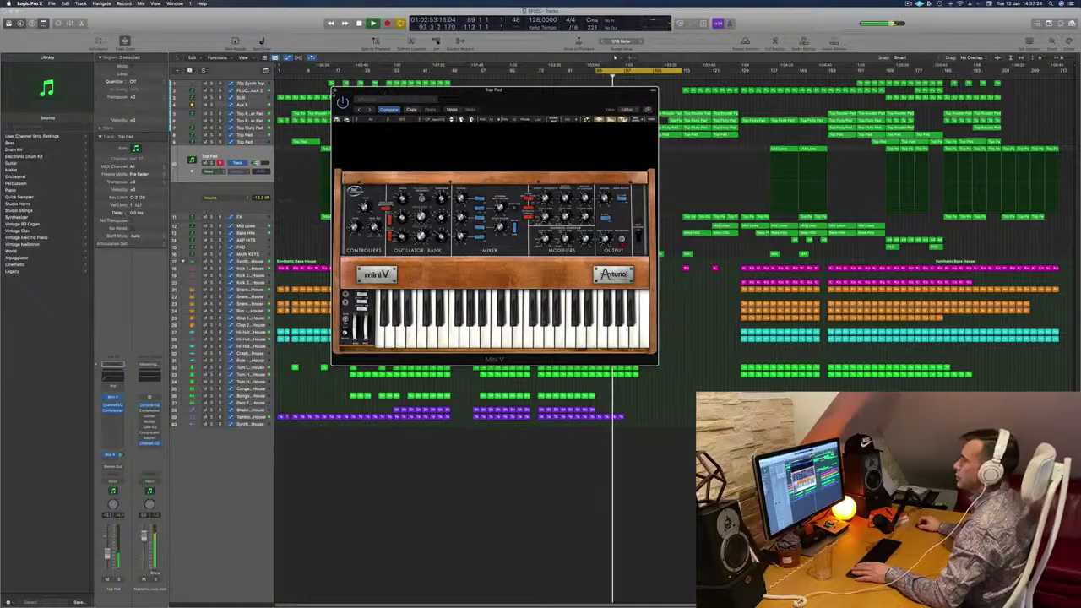
key(super+w)
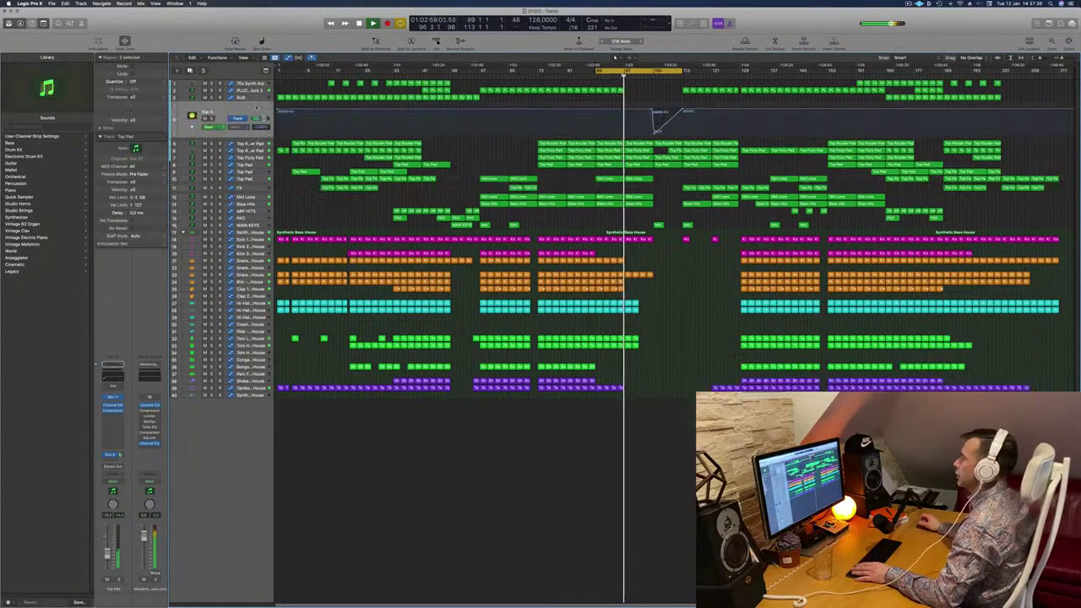
Extend the cycle to about bar 144 and add a second rising automation ramp on Aux 5 from bar 113 to bar 121.
click(660, 102)
click(191, 126)
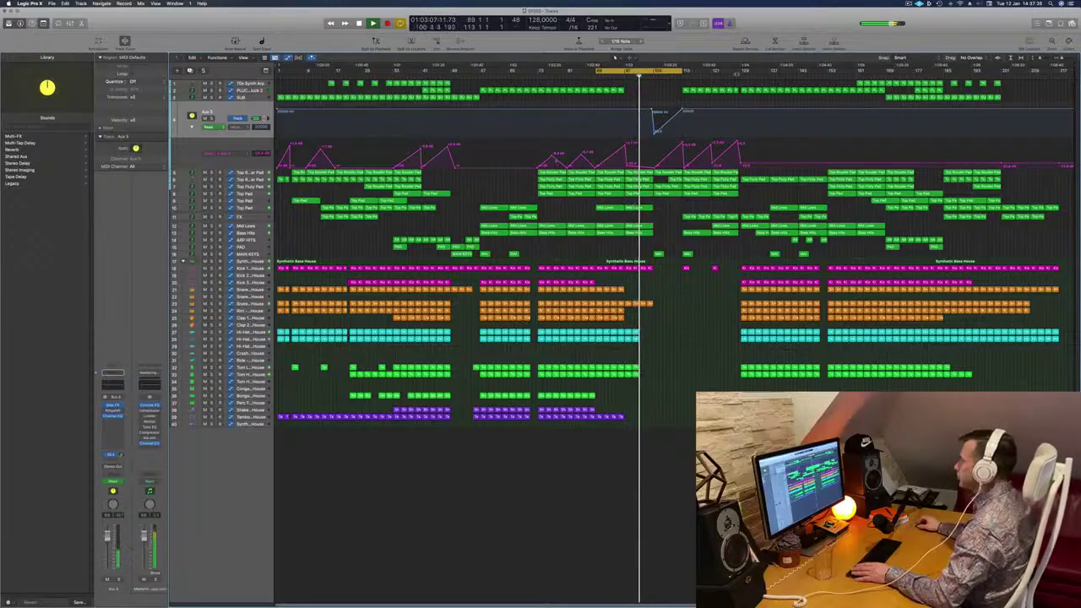
drag(681, 69, 794, 70)
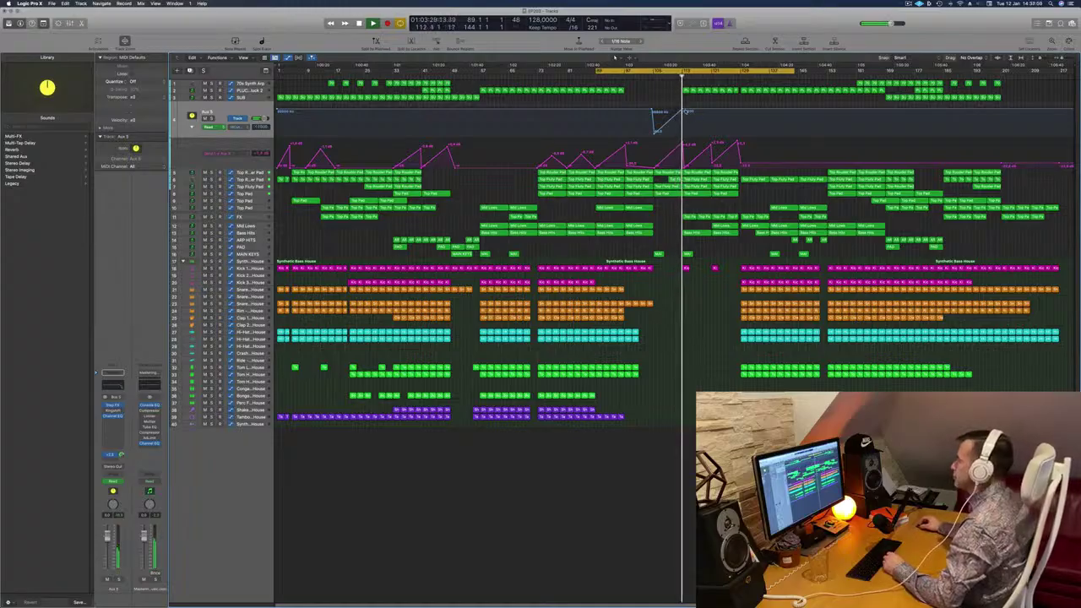
drag(685, 111, 716, 110)
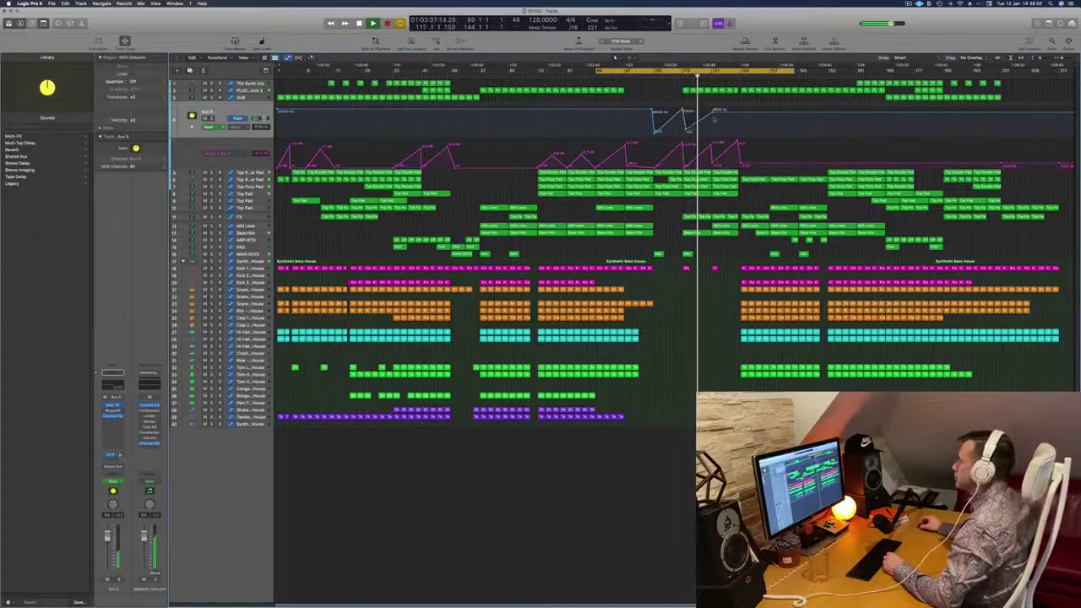
drag(714, 112, 712, 111)
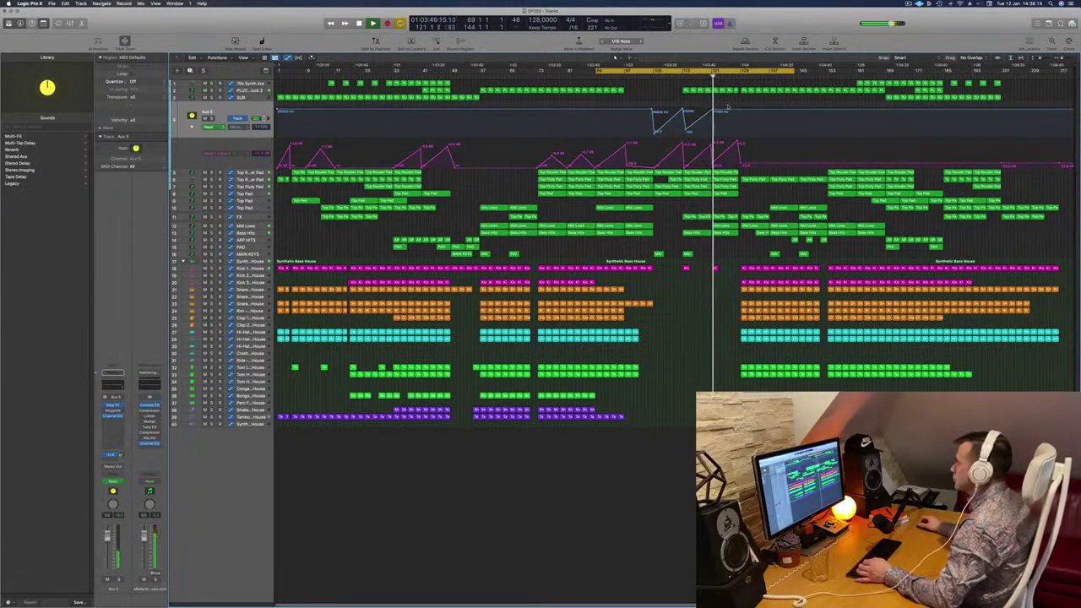
Raise Aux 5's filter automation to its maximum just before bar 129 and replay the transition into the next section.
mouse_move(737, 111)
mouse_down()
mouse_move(739, 138)
mouse_move(737, 103)
mouse_up()
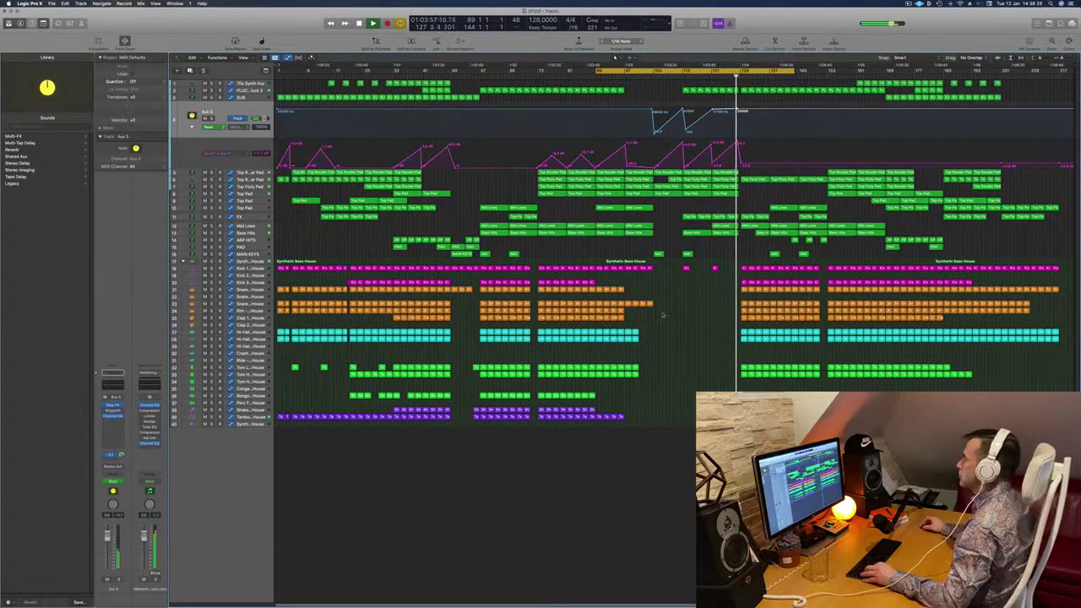
scroll(667, 325, up, 10)
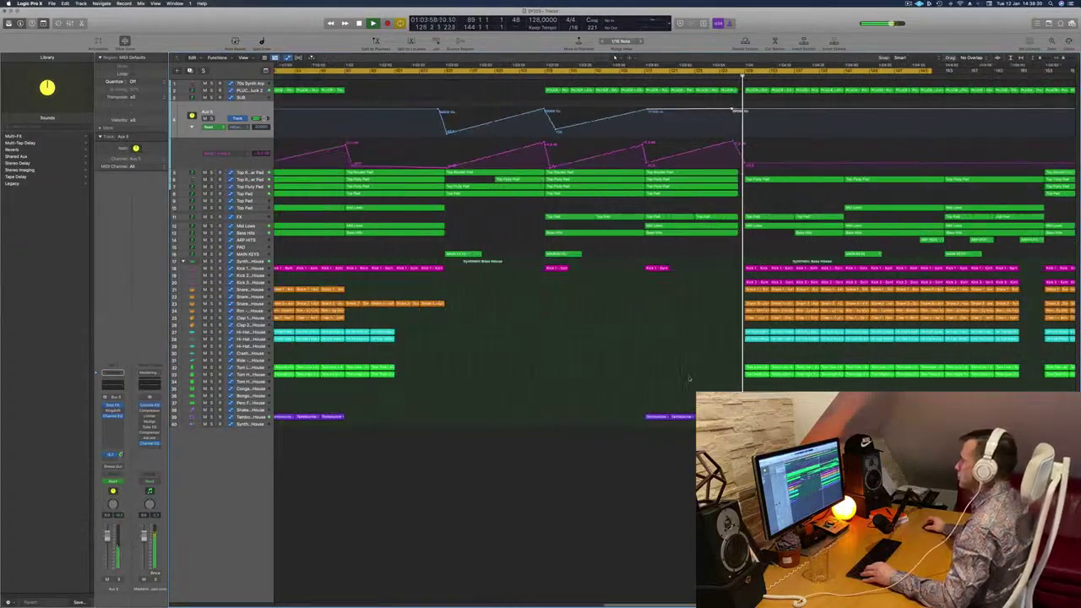
scroll(689, 379, up, 5)
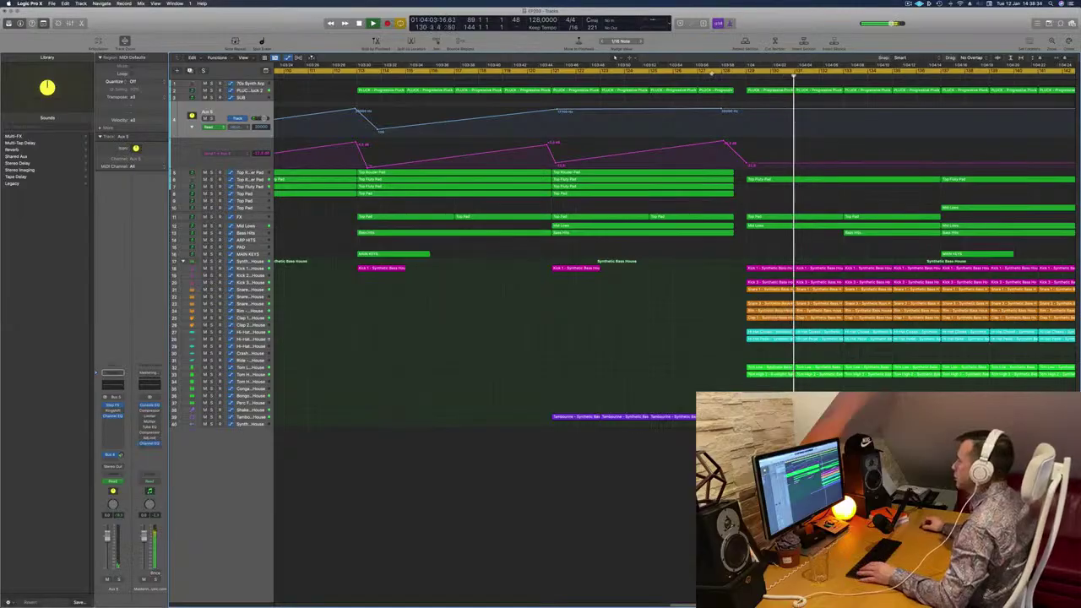
click(708, 76)
scroll(760, 103, down, 10)
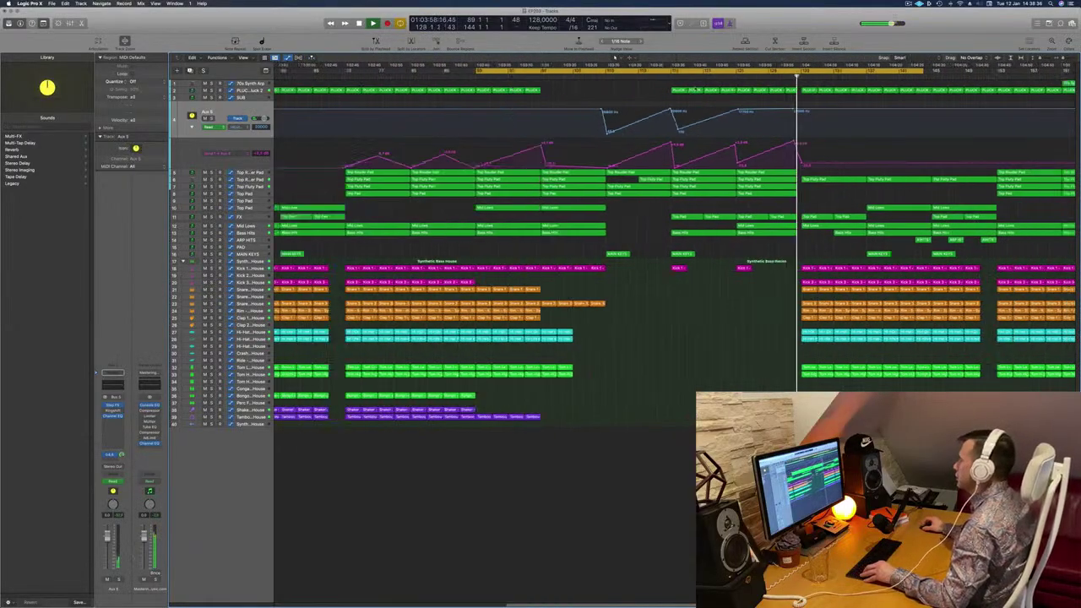
scroll(850, 138, down, 8)
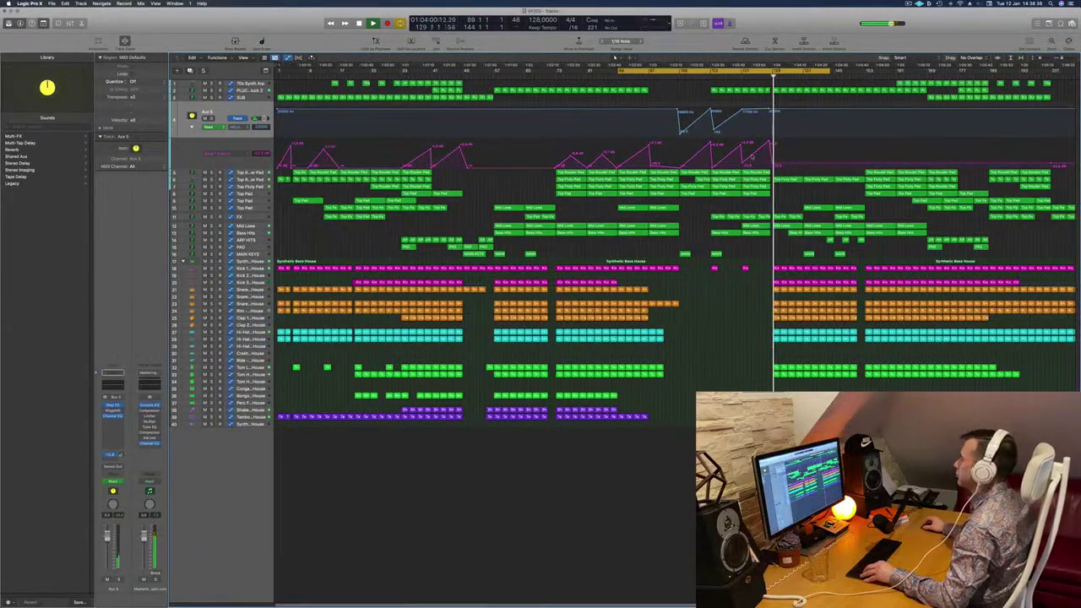
scroll(753, 157, up, 3)
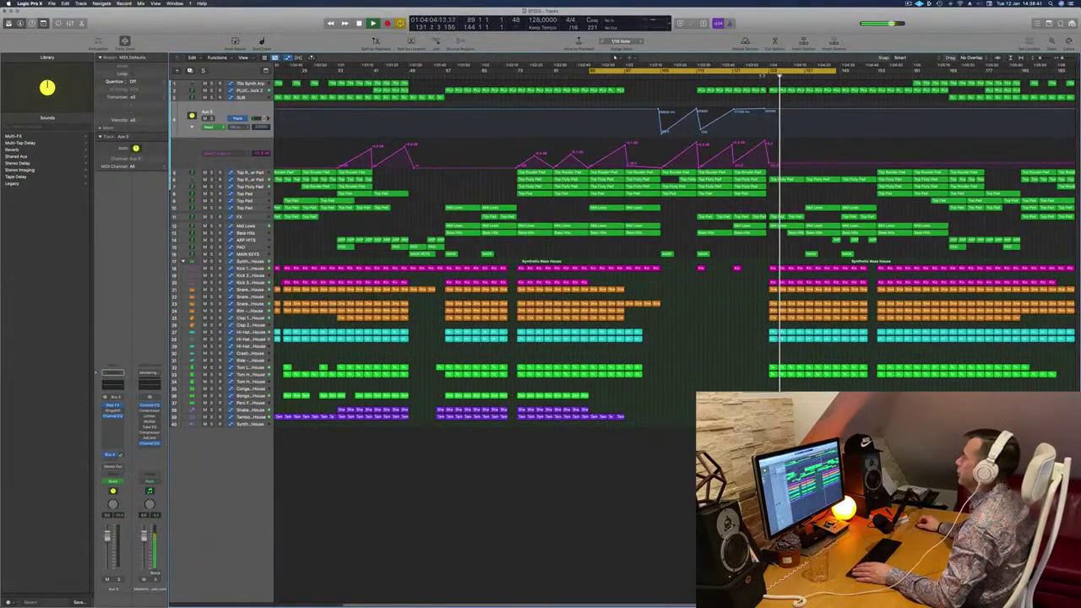
Review the PLUCK track's automation, Top Rounder Pad on its own, and Aux 5's automation lanes while playing the section.
click(250, 91)
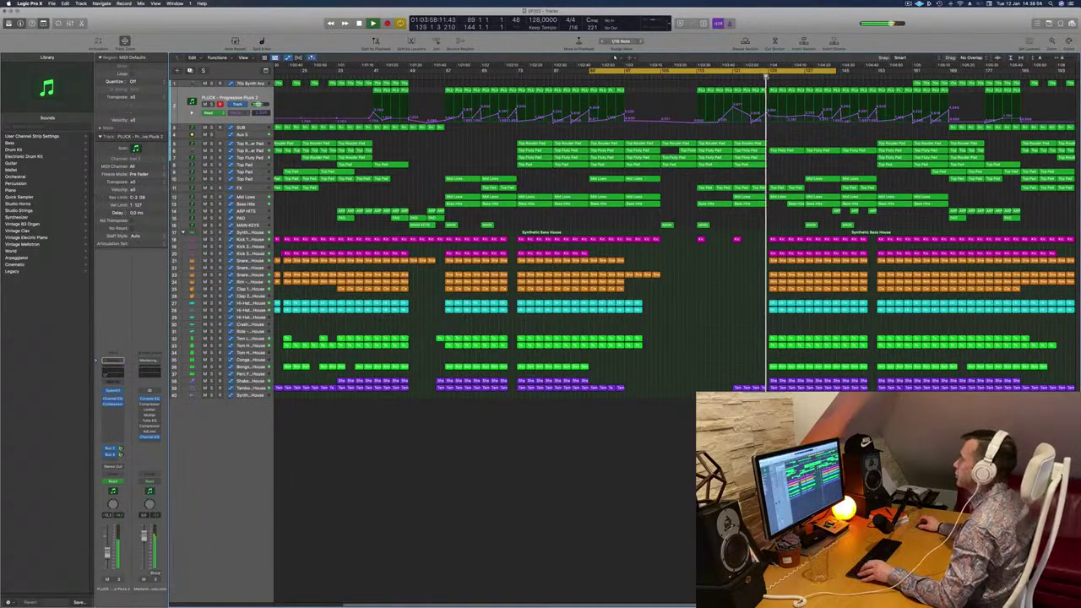
scroll(706, 303, down, 2)
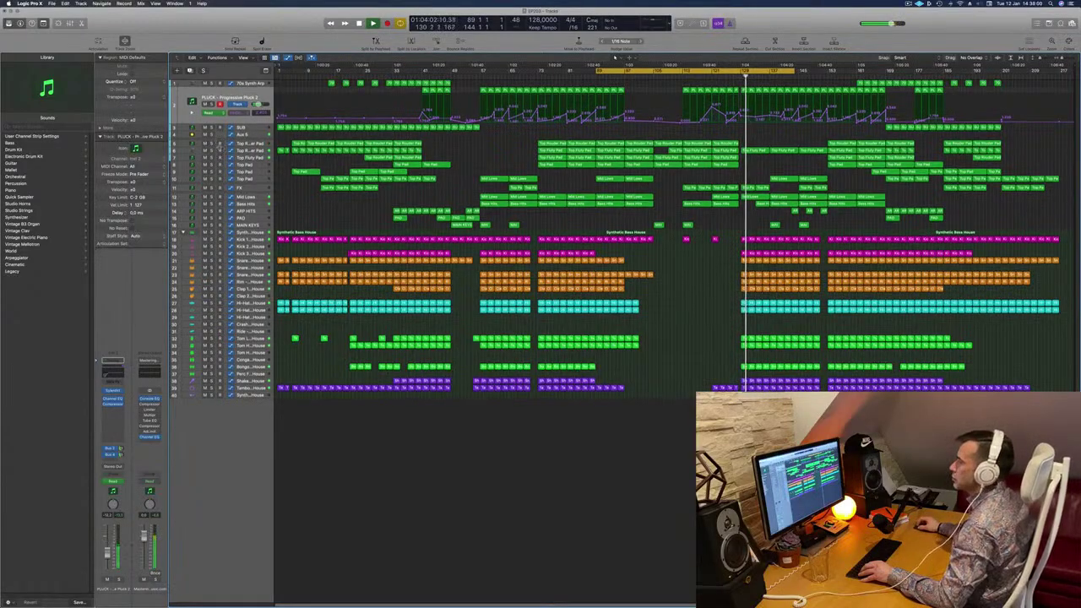
key(s)
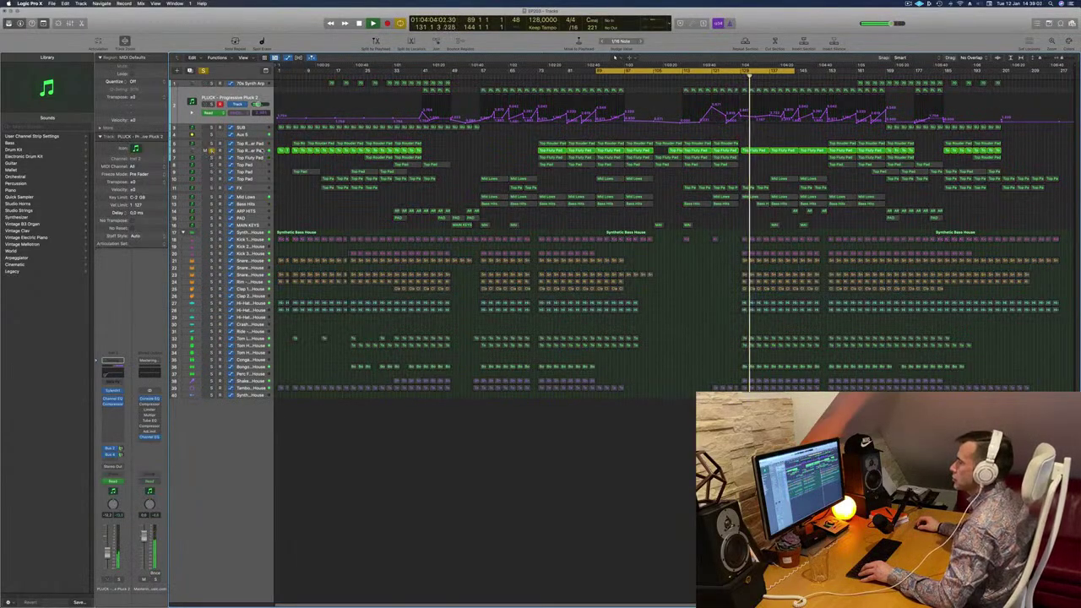
click(212, 151)
click(259, 150)
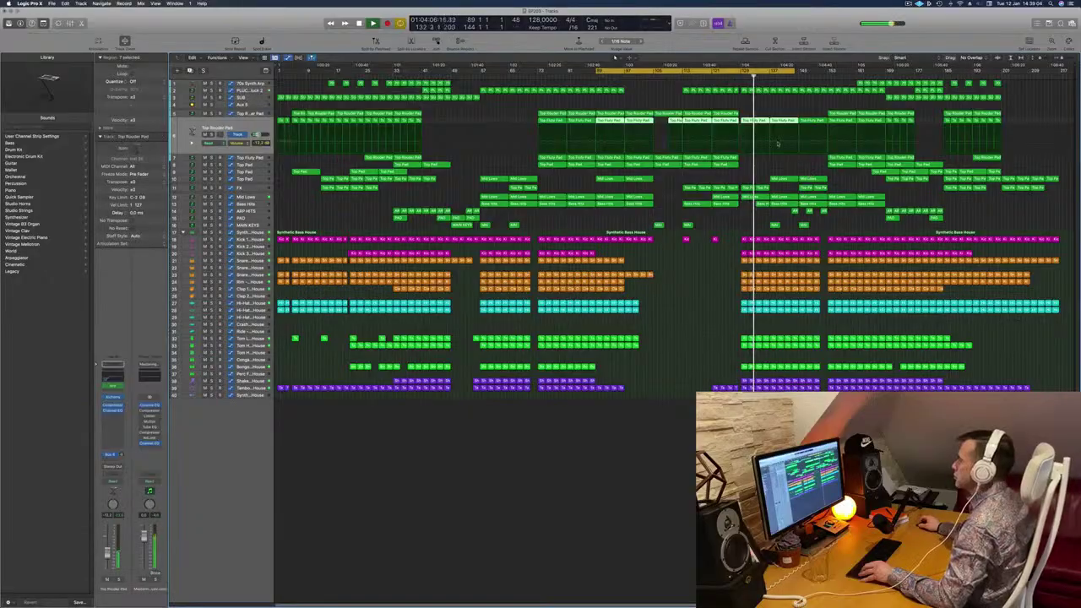
click(255, 104)
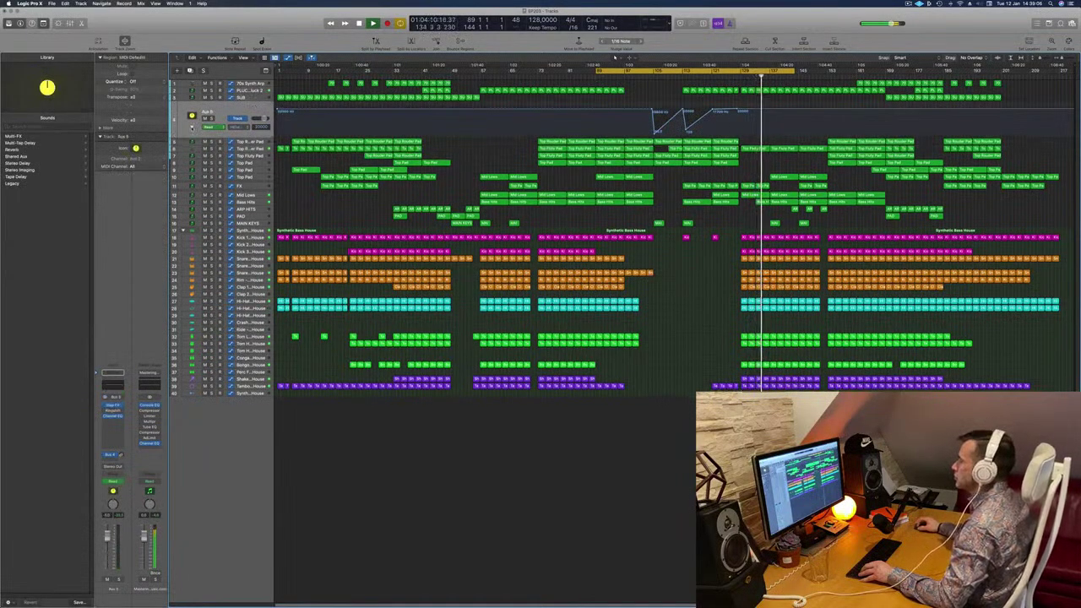
click(191, 127)
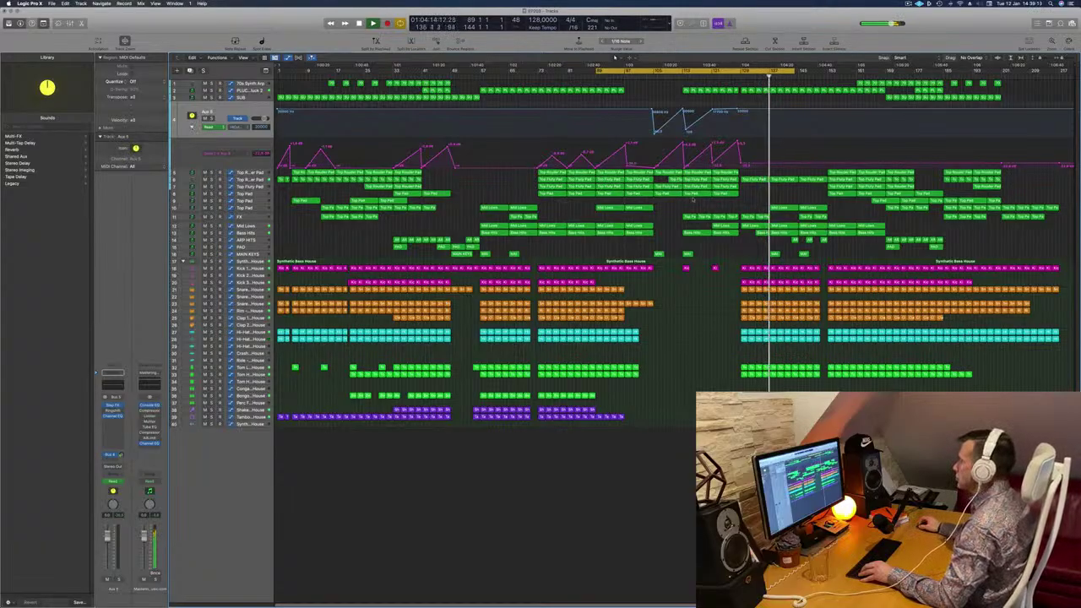
click(680, 75)
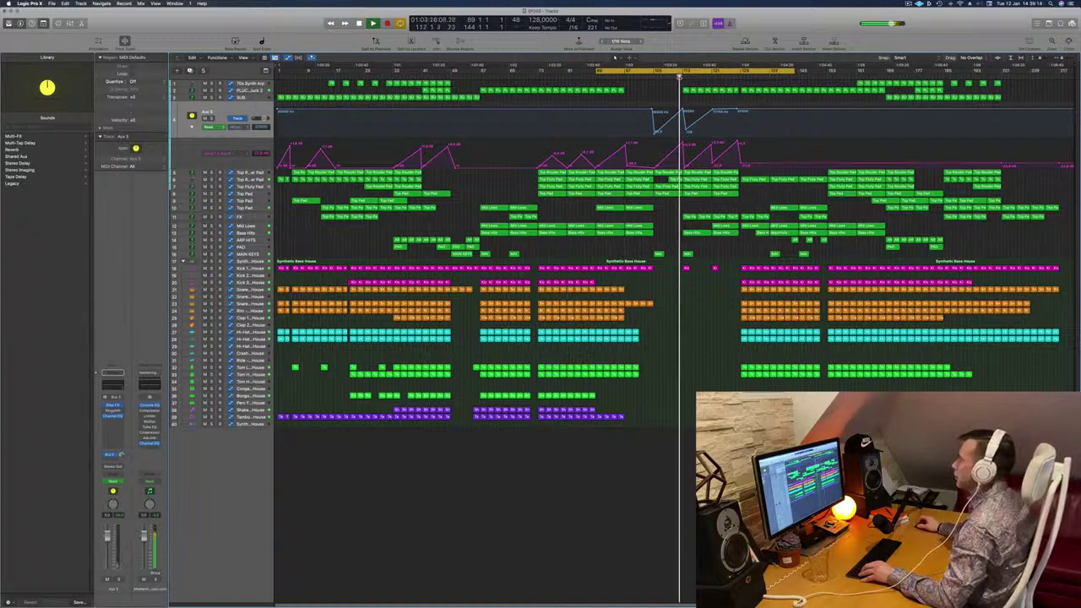
Shape the FX track's volume automation with points at bars 113, 121 and 129, raising bar 113 to about -23 dB.
click(257, 218)
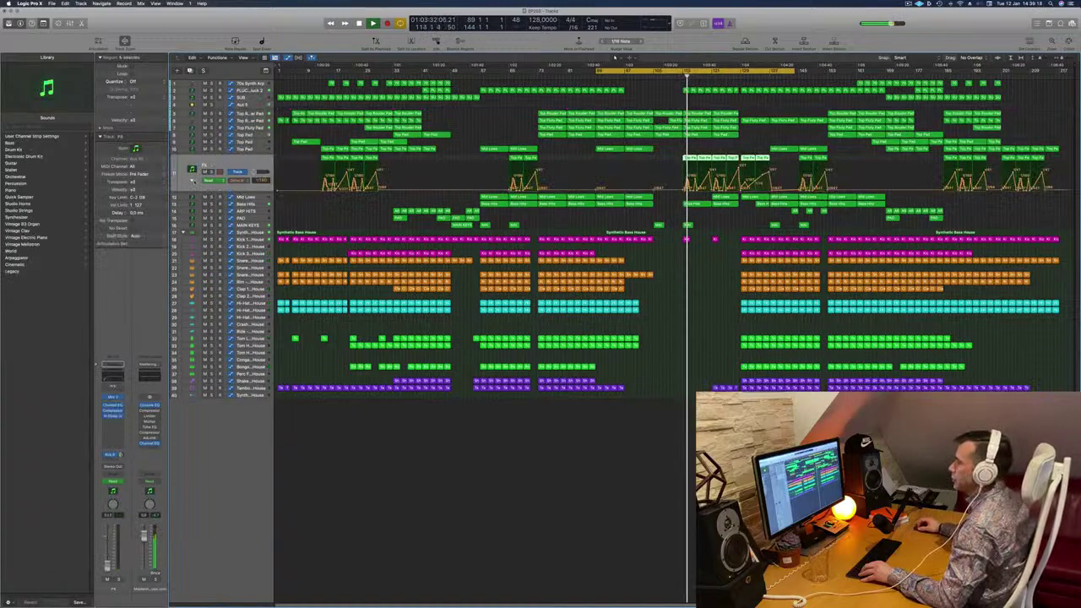
click(192, 180)
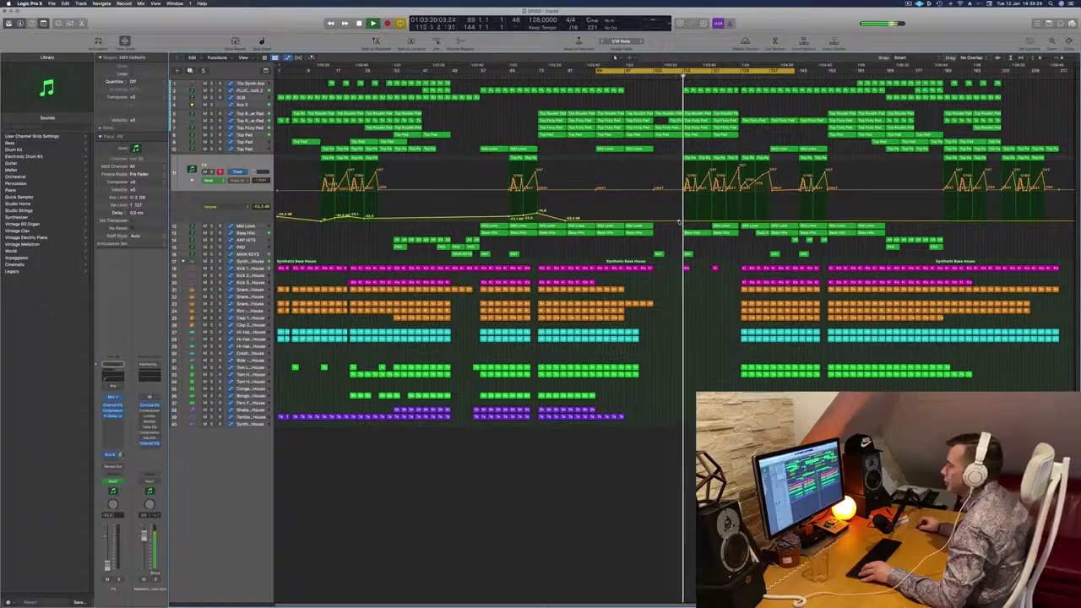
click(680, 217)
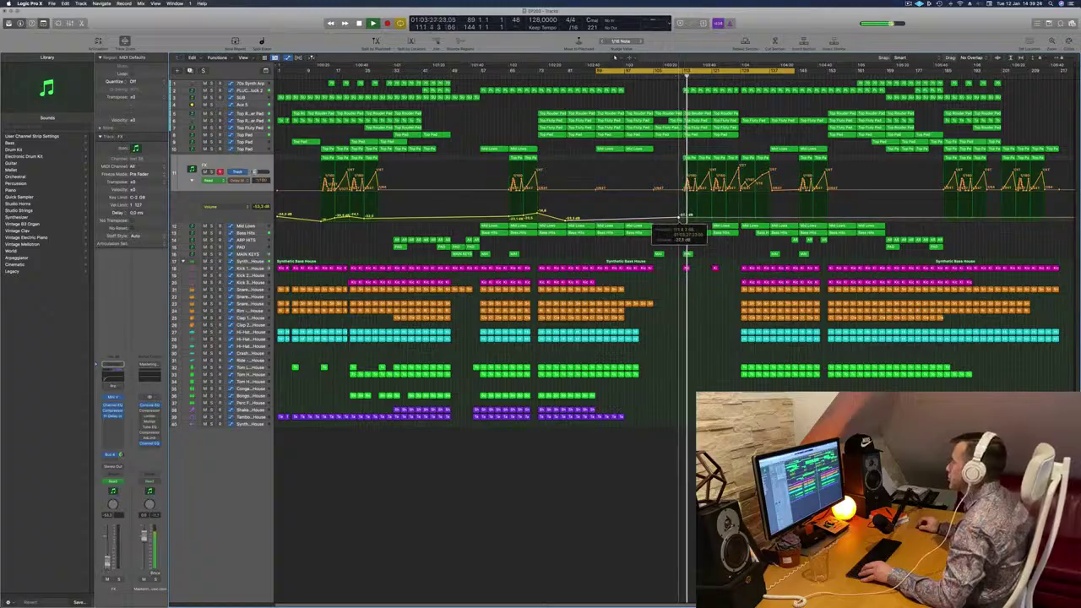
drag(682, 217, 682, 214)
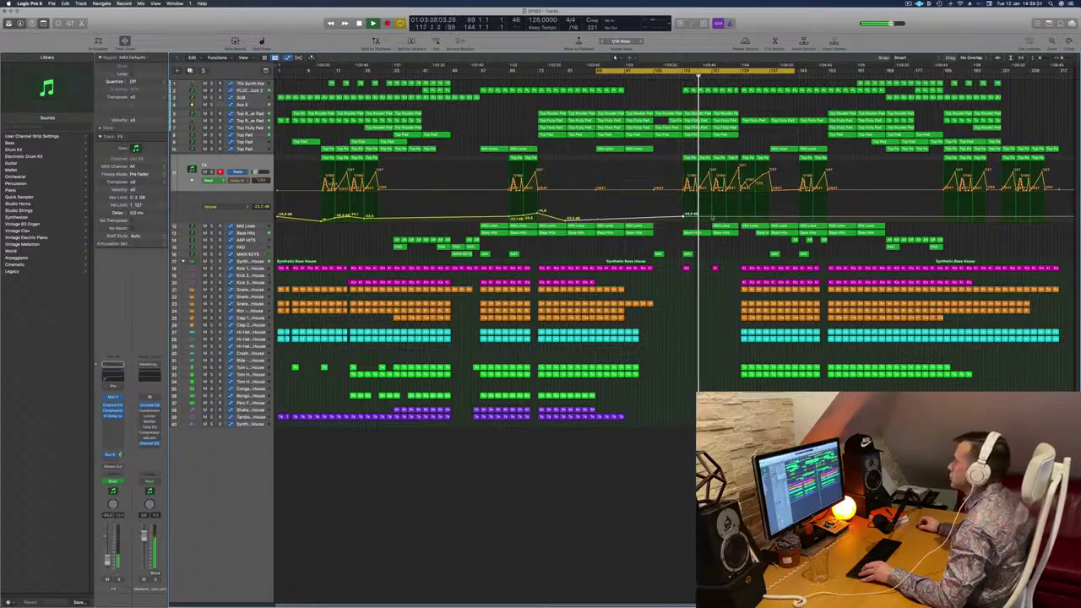
drag(713, 218, 713, 215)
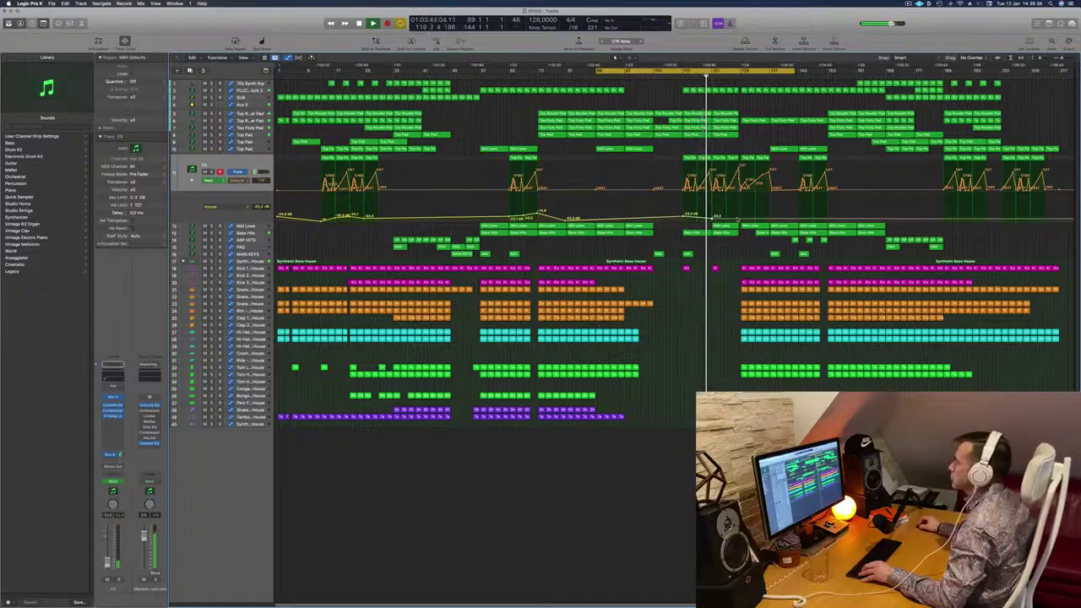
click(714, 217)
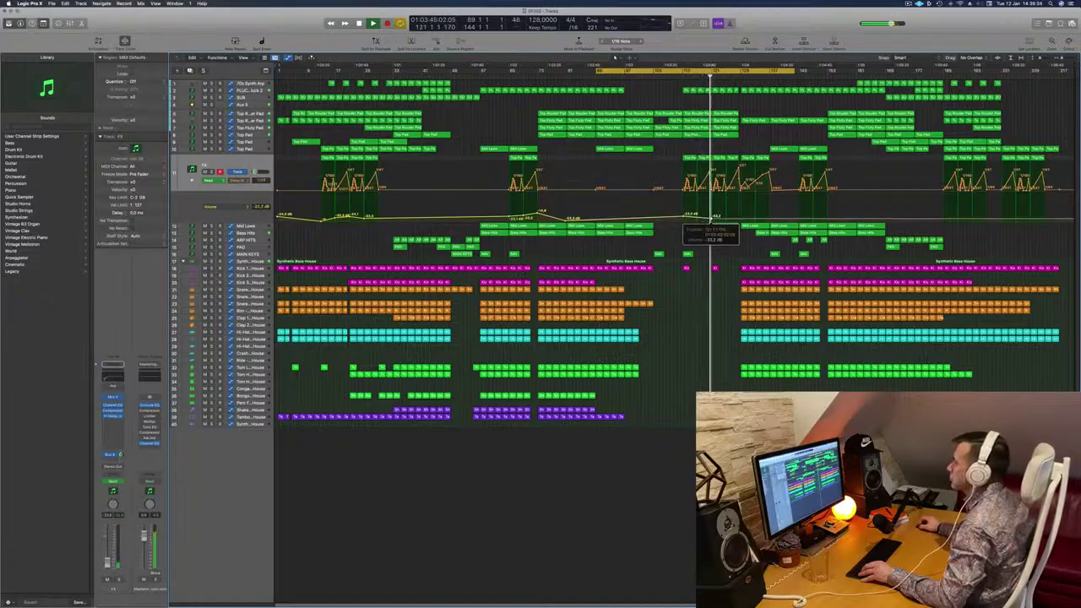
drag(713, 218, 739, 220)
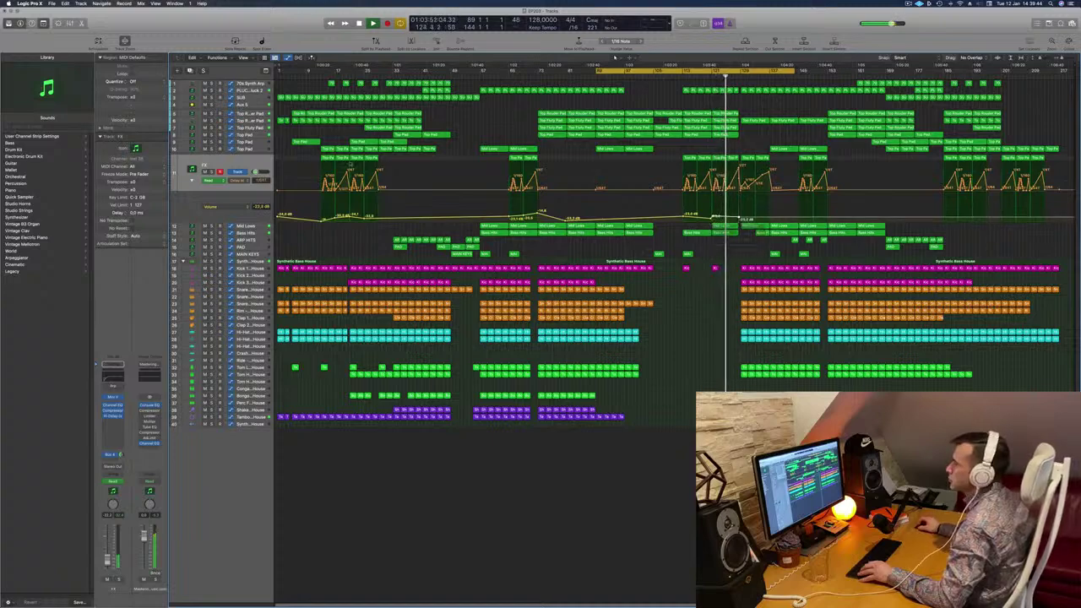
Extend the FX track's volume automation with adjusted points between bars 129 and 137.
click(249, 164)
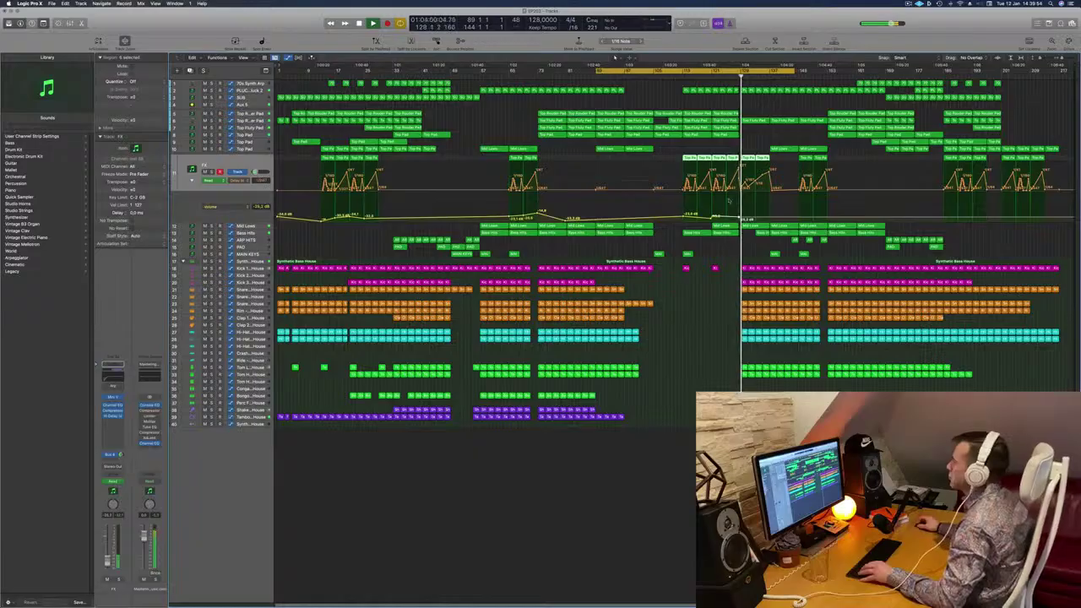
key(super+Right)
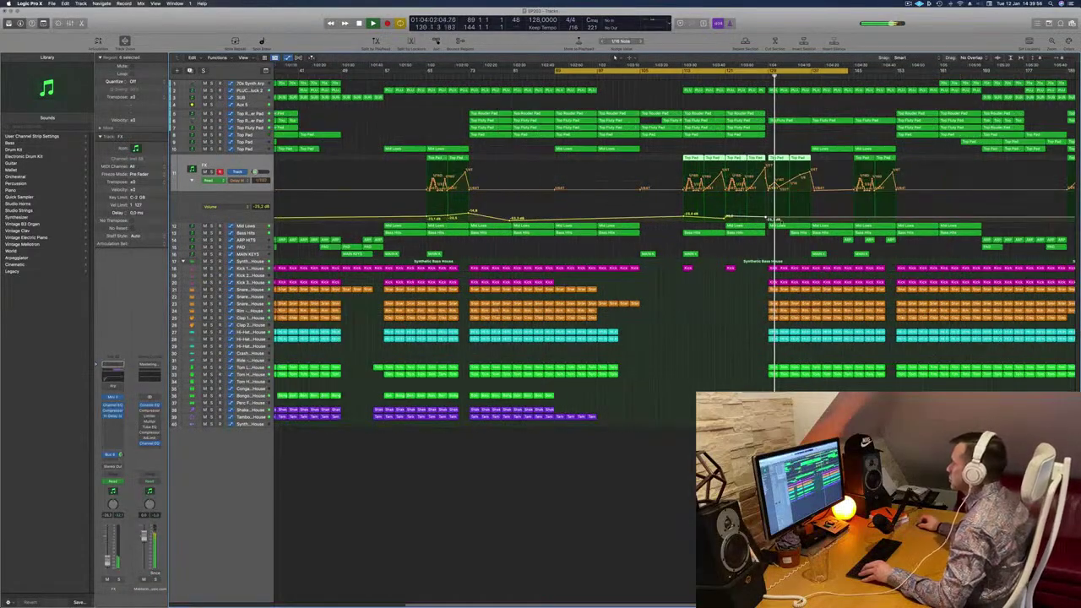
click(811, 216)
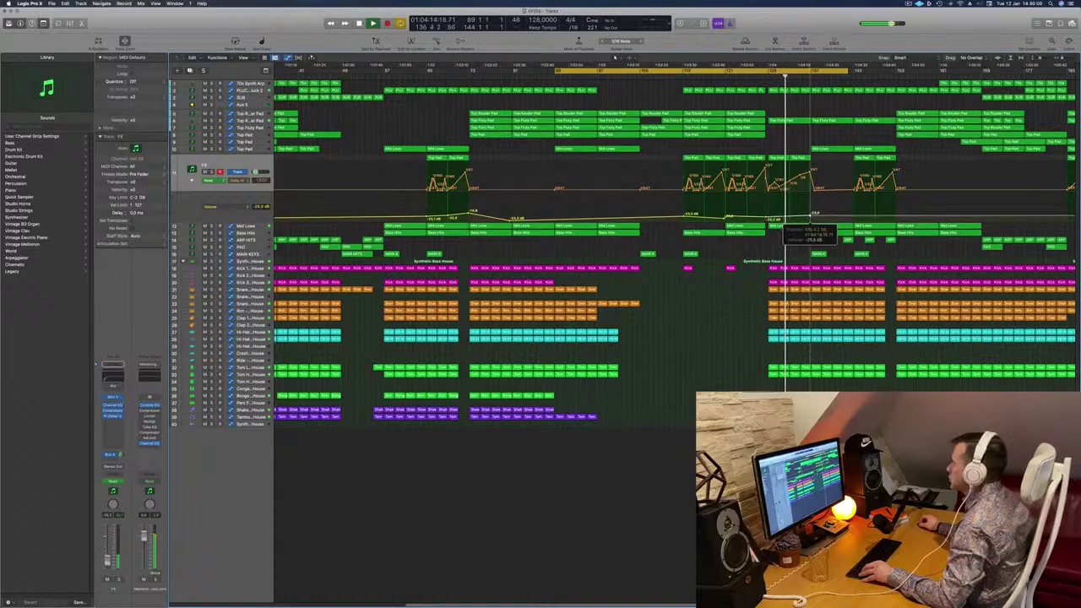
drag(810, 215, 810, 214)
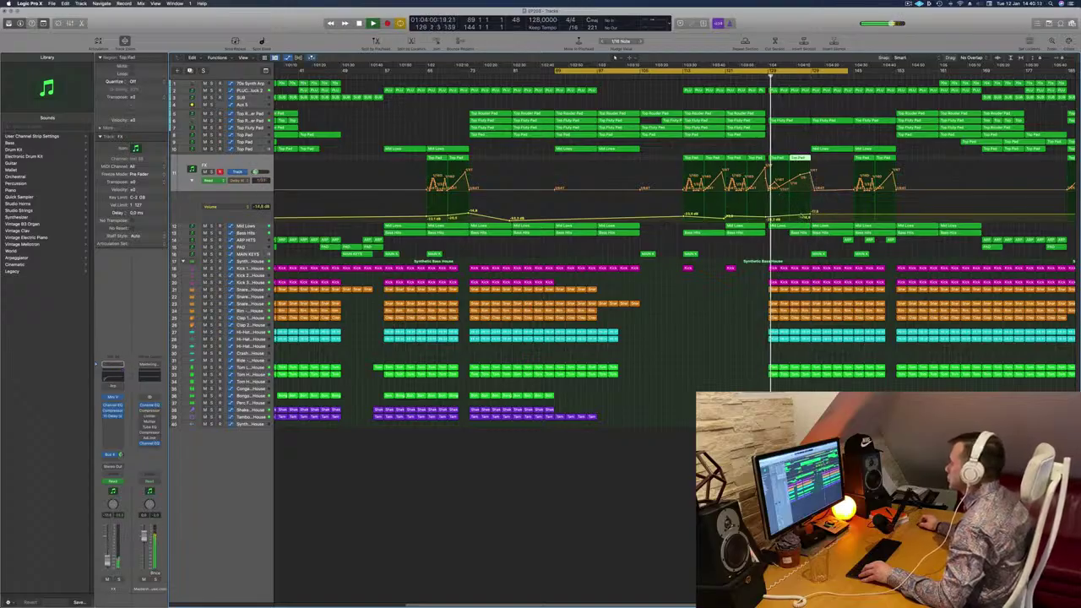
drag(811, 215, 811, 219)
scroll(763, 255, down, 3)
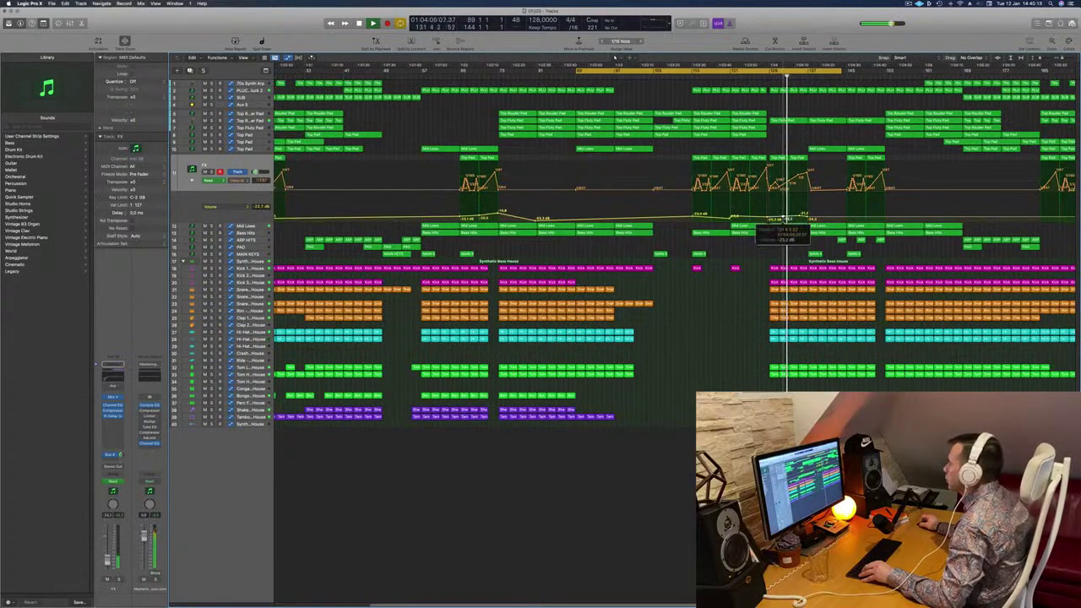
scroll(701, 321, down, 3)
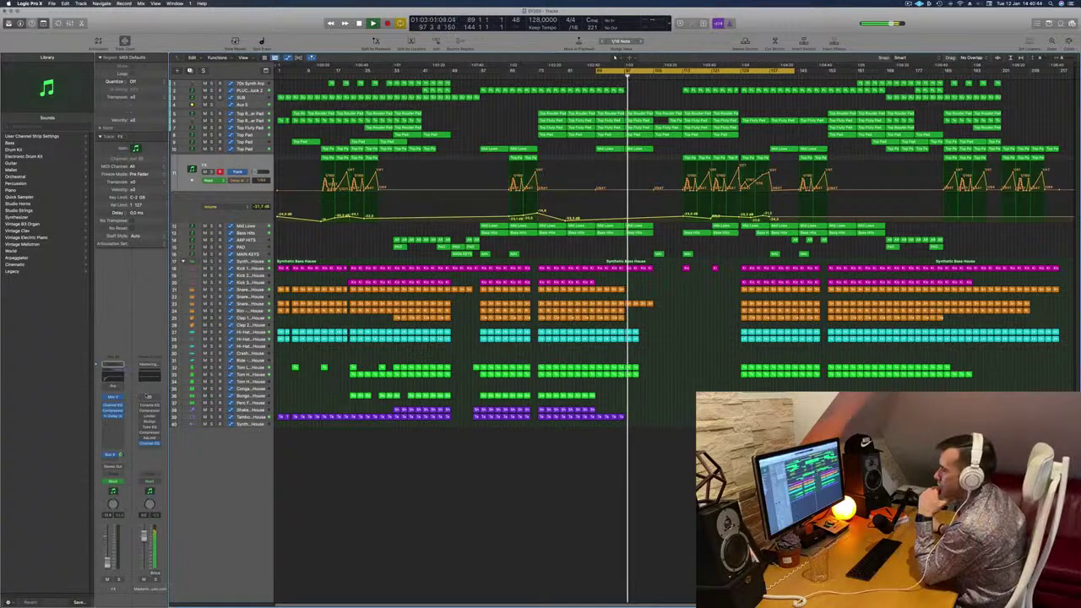
Bypass the Vintage Console EQ on the mastering channel and close its plug-in window.
click(149, 406)
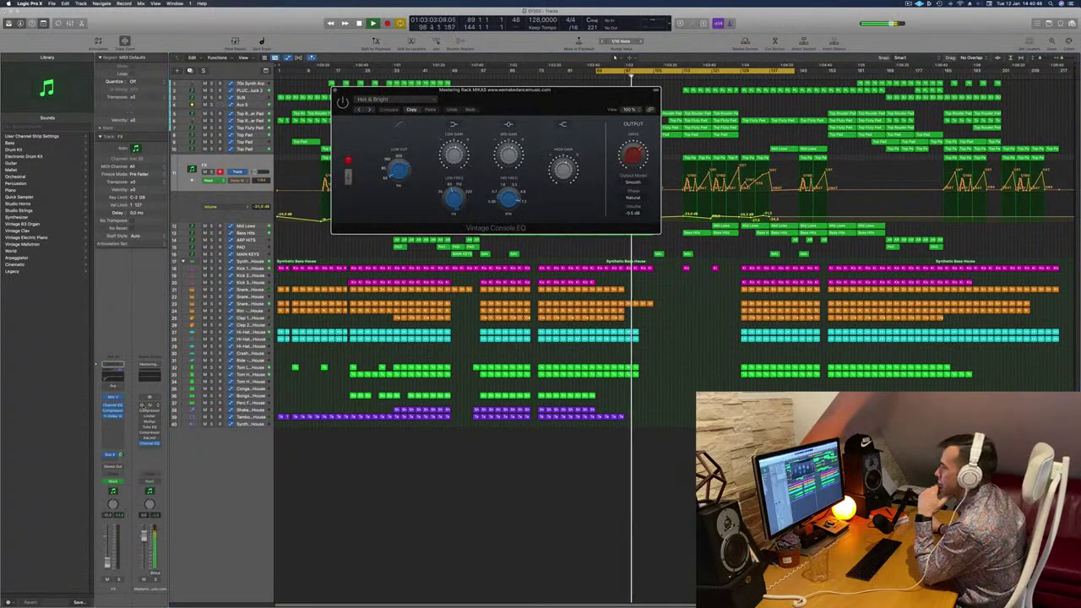
click(142, 406)
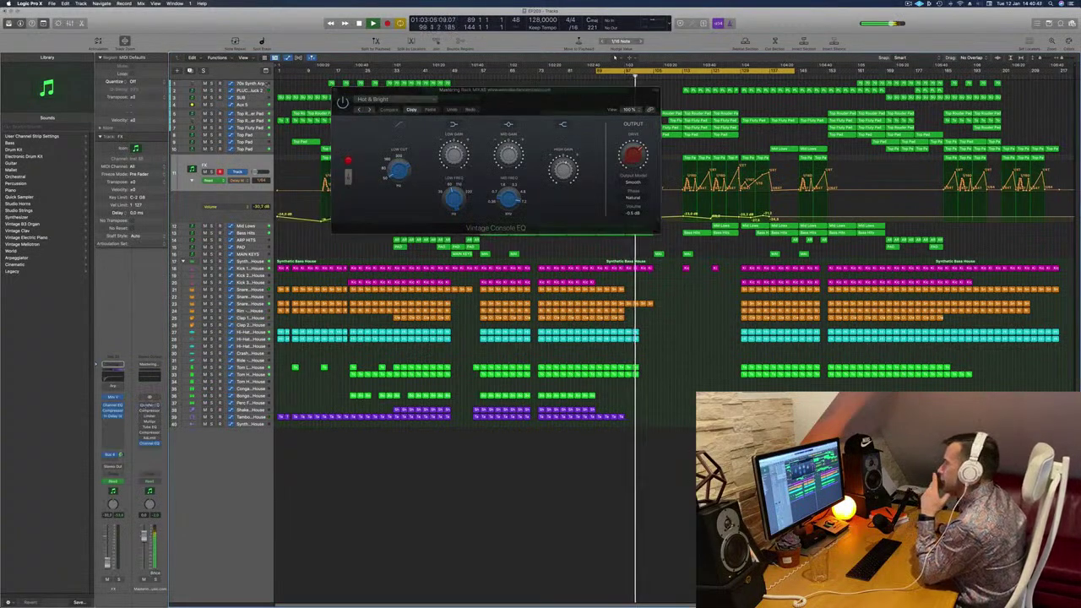
click(335, 90)
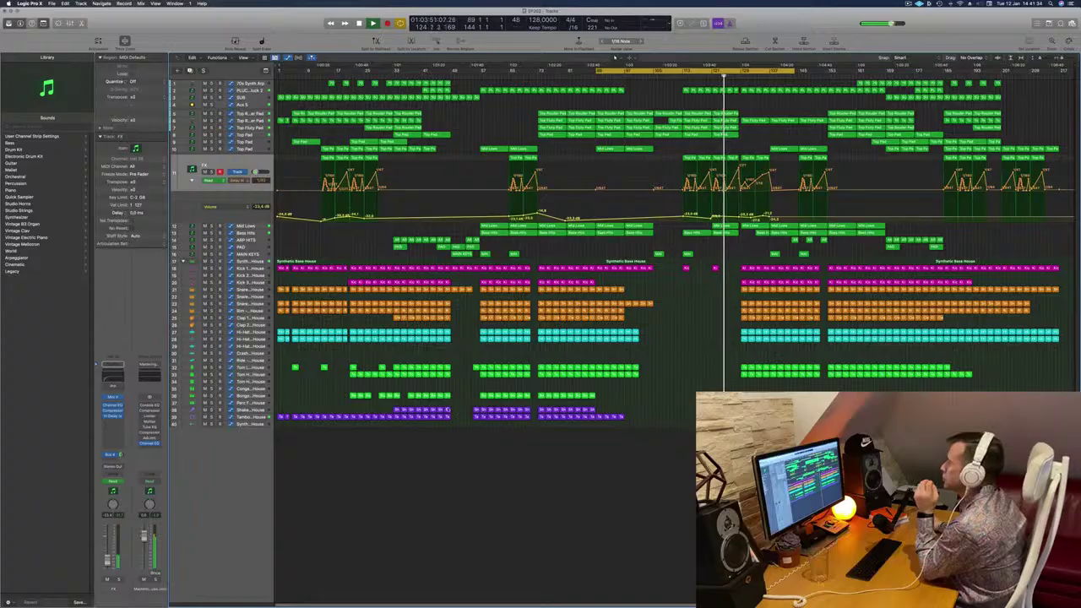
Shape Mid Lows' automation between bars 121 and 137, and move the cycle range to run from bar 129 to the song's end.
click(259, 227)
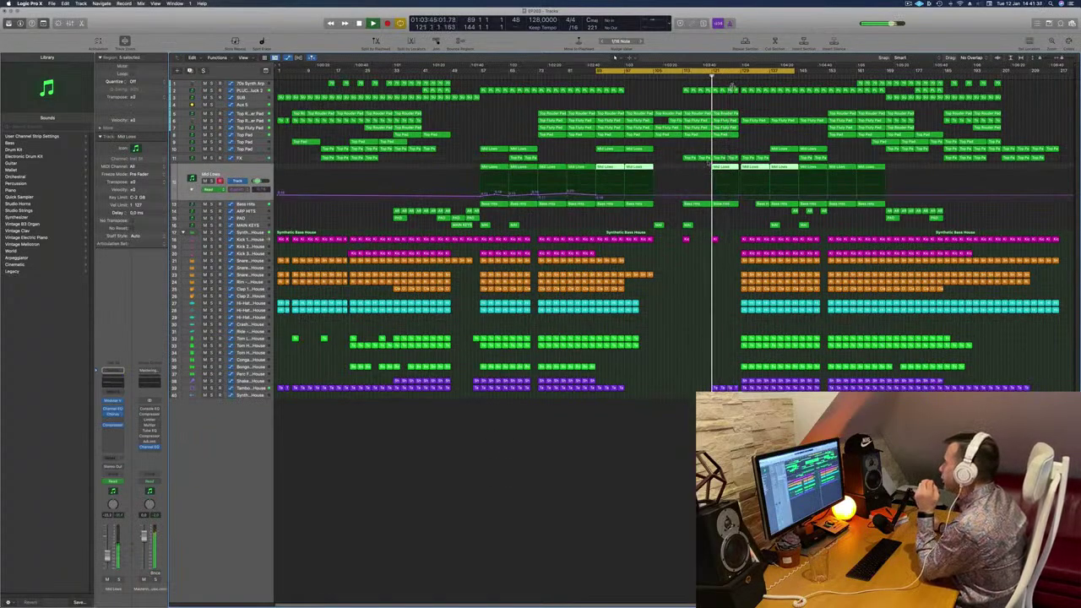
click(707, 196)
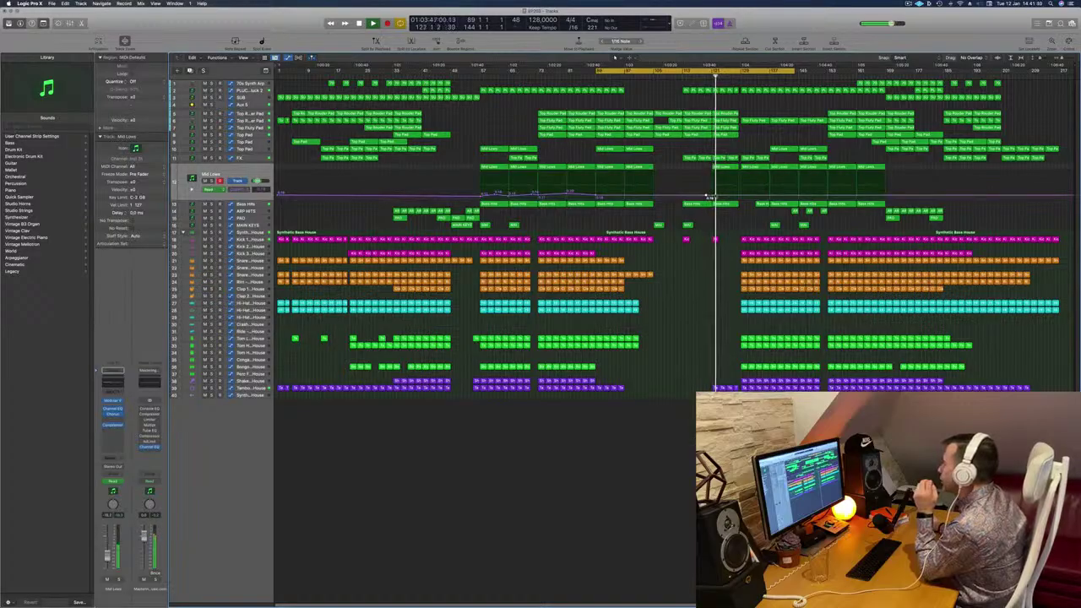
click(724, 196)
drag(712, 198, 736, 198)
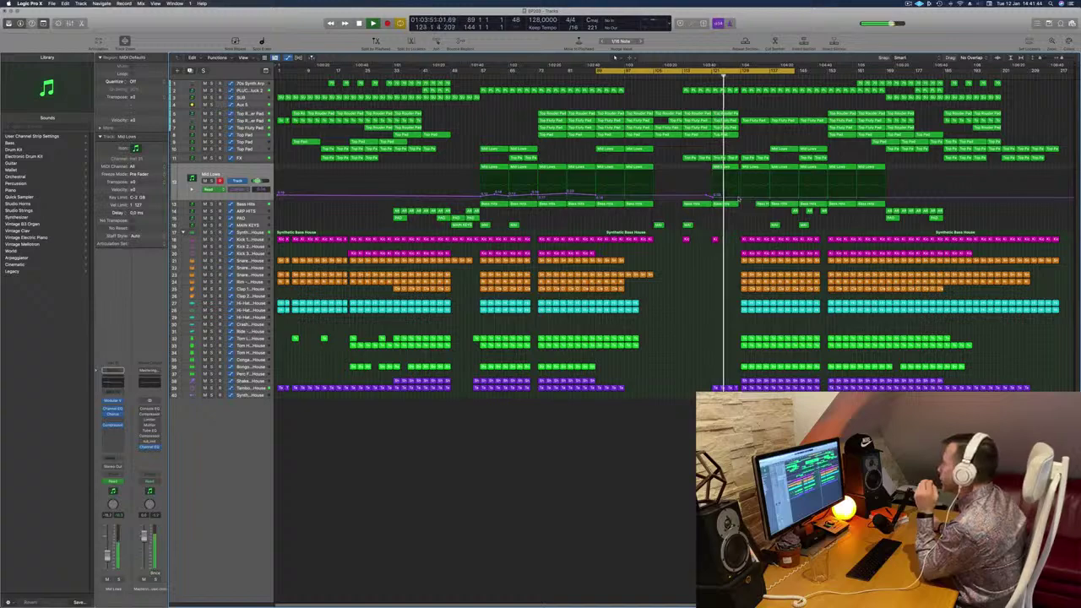
drag(737, 198, 740, 194)
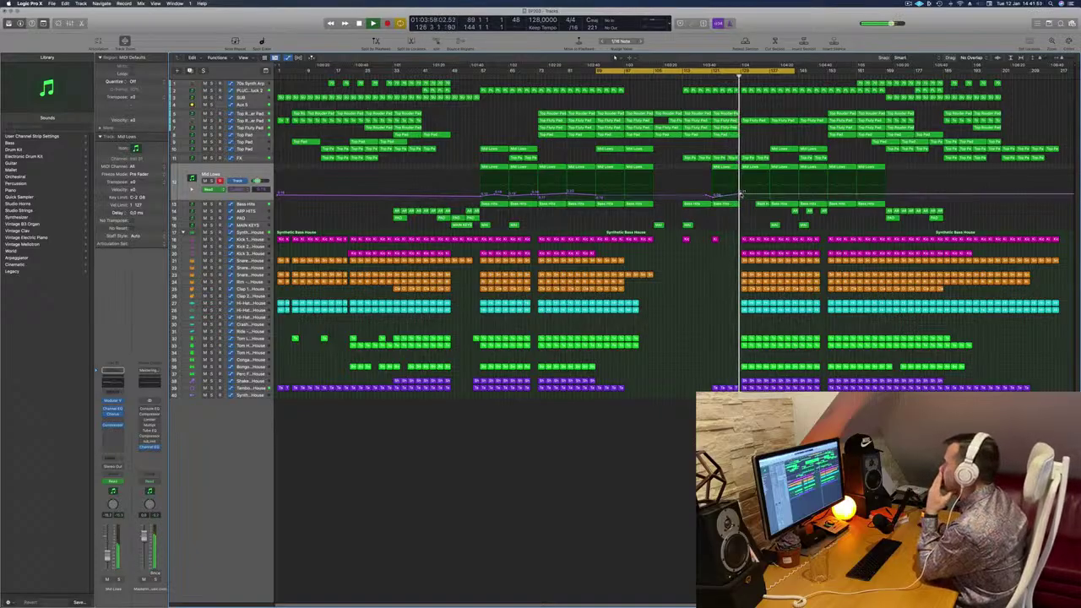
drag(741, 196, 770, 196)
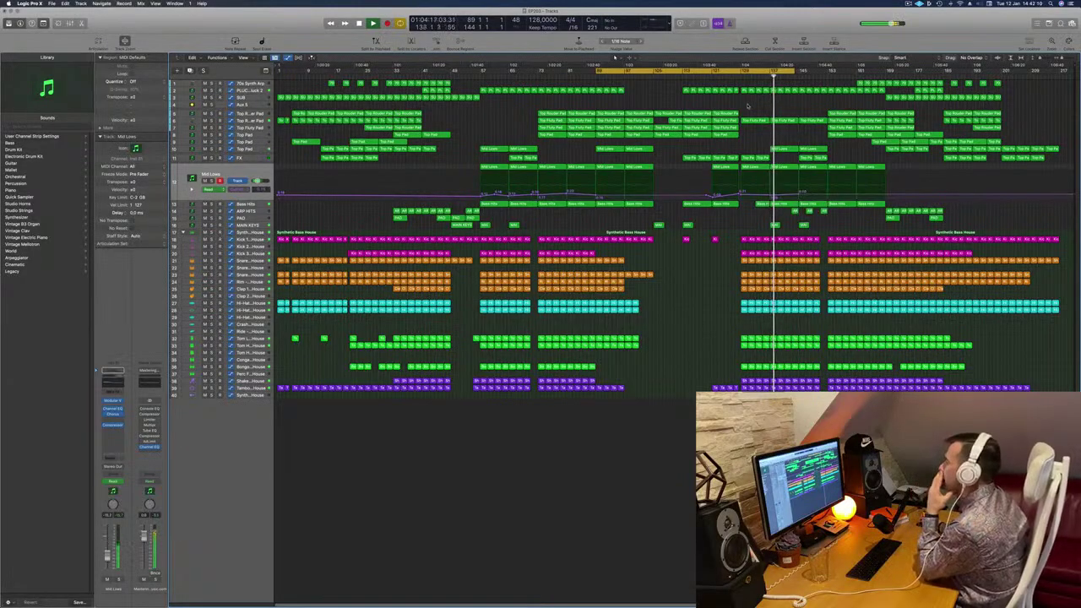
drag(736, 71, 881, 71)
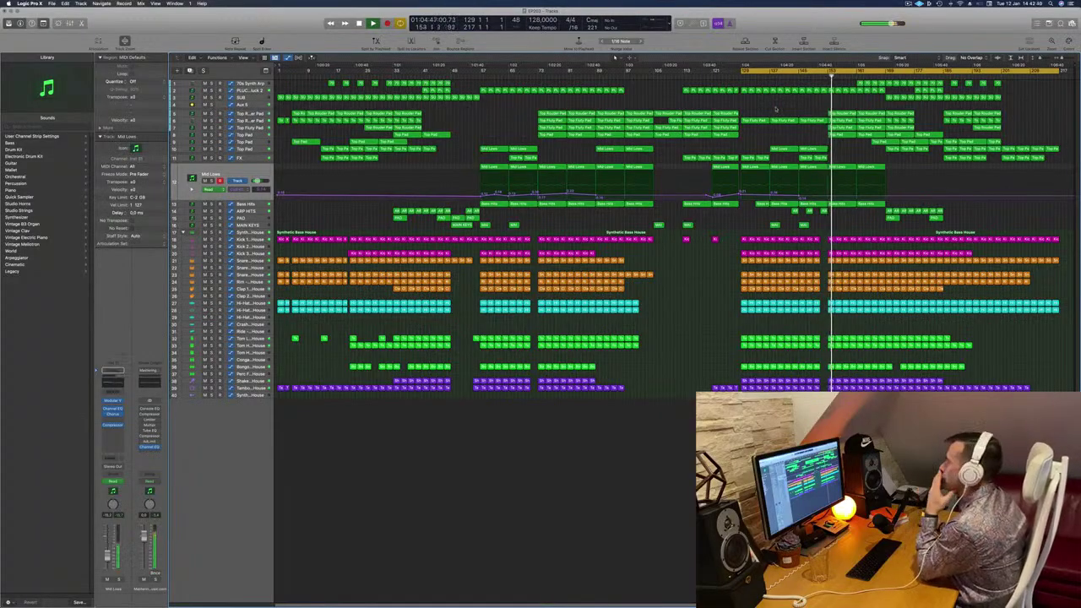
Display the Aux 5 track's second automation lane and draw a ramp rising from bar 153 to a peak at bar 161.
click(525, 103)
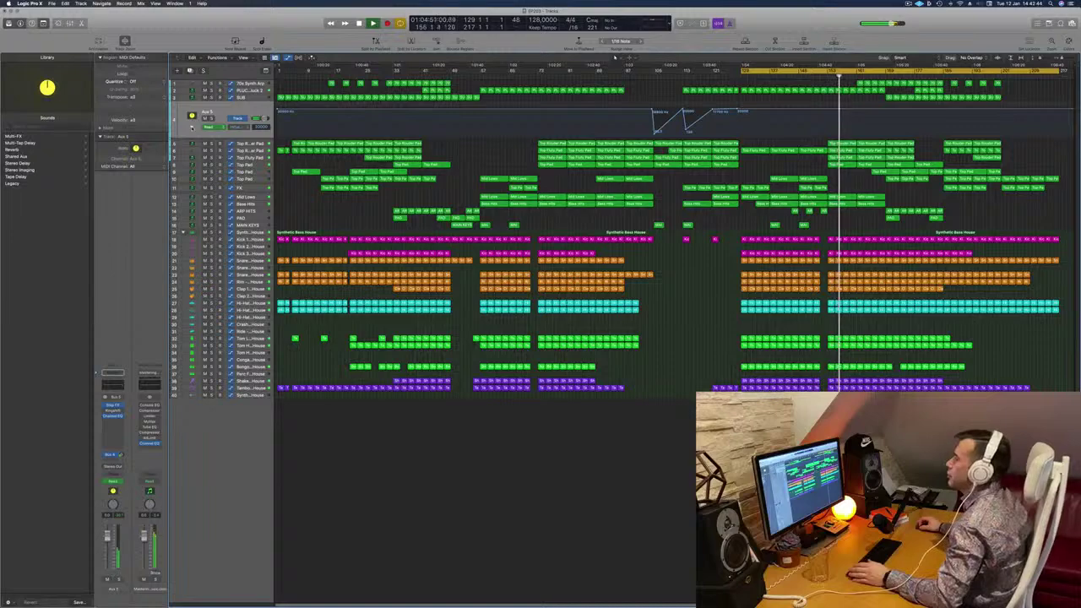
click(836, 159)
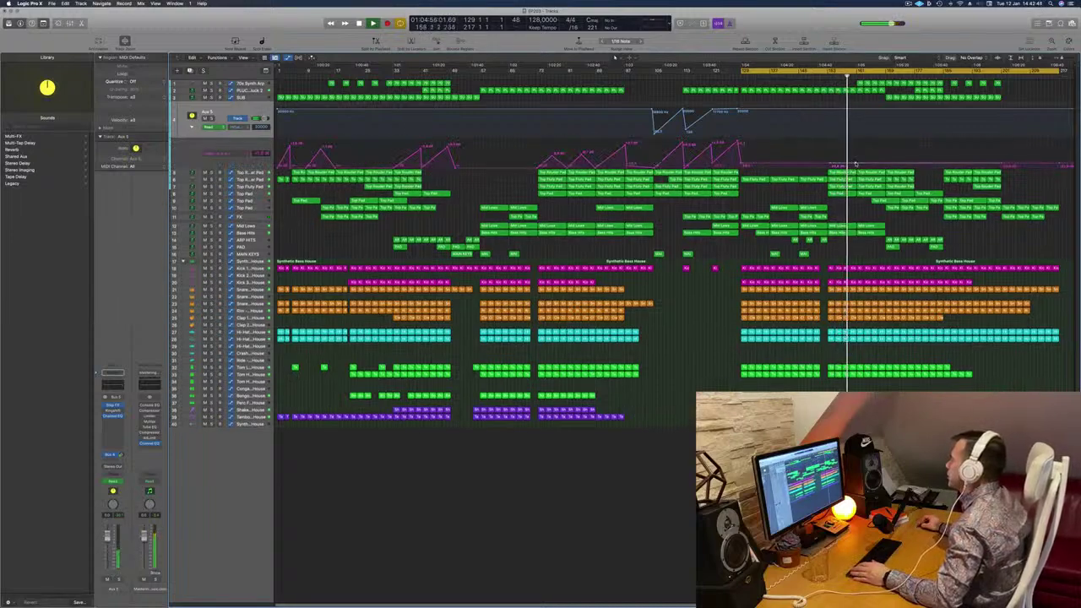
mouse_move(856, 164)
mouse_down()
mouse_move(858, 145)
mouse_move(858, 163)
mouse_up()
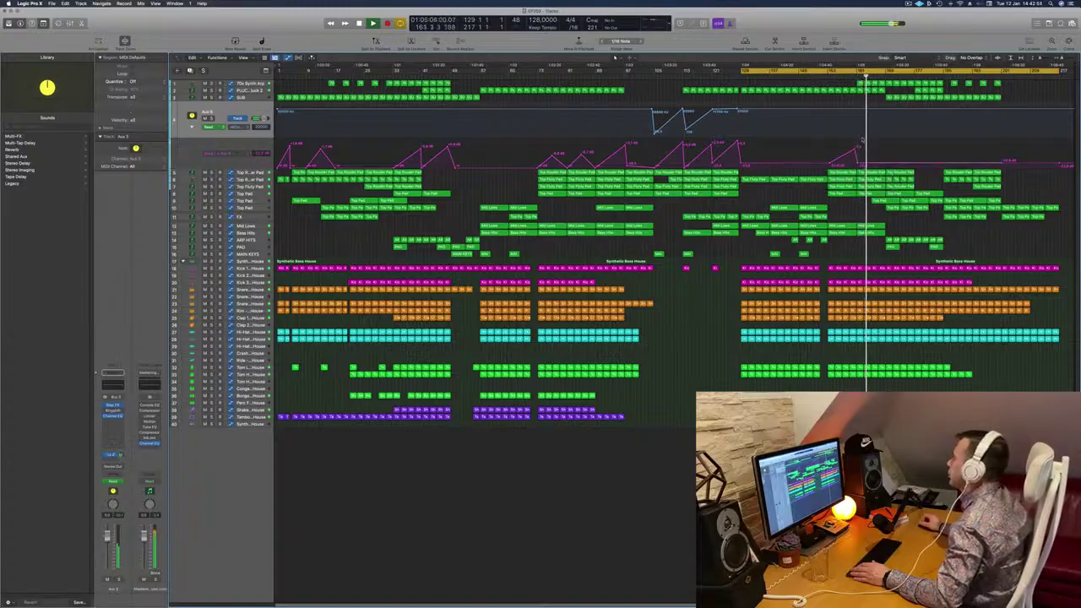
Remove the 70s Synth Arp regions between bars 161 and 169, and add a second Aux 5 ramp peaking at bar 169 and falling by bar 177.
drag(847, 81, 881, 82)
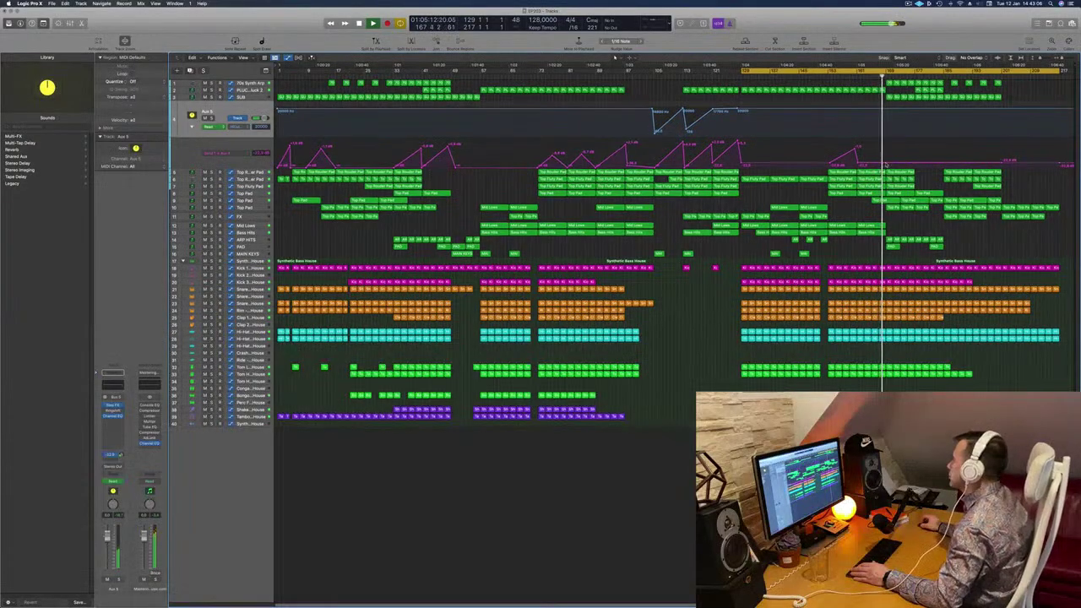
drag(887, 160, 886, 145)
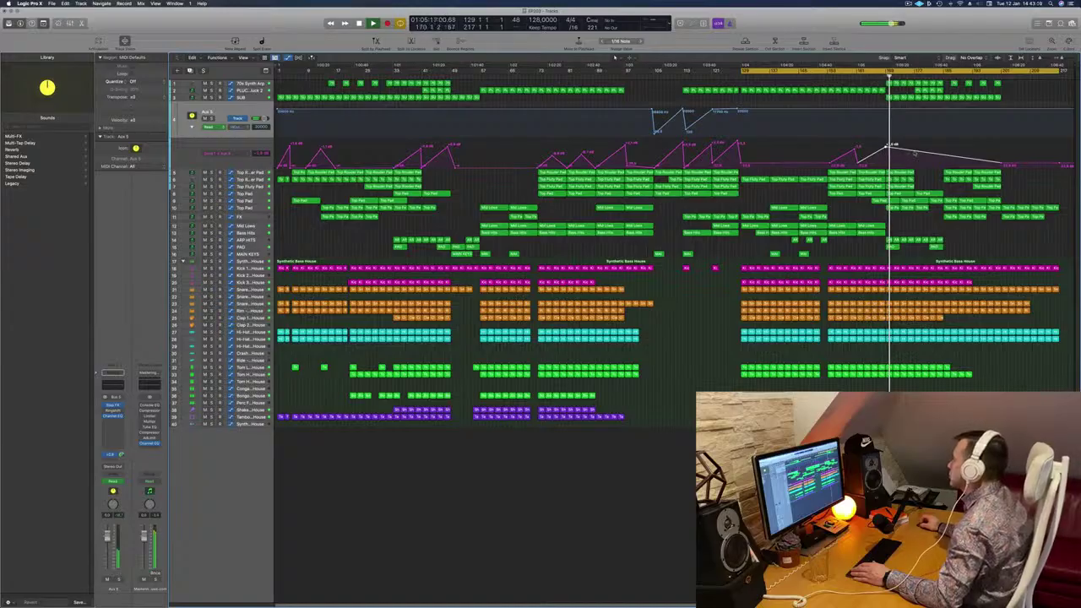
drag(919, 150, 917, 164)
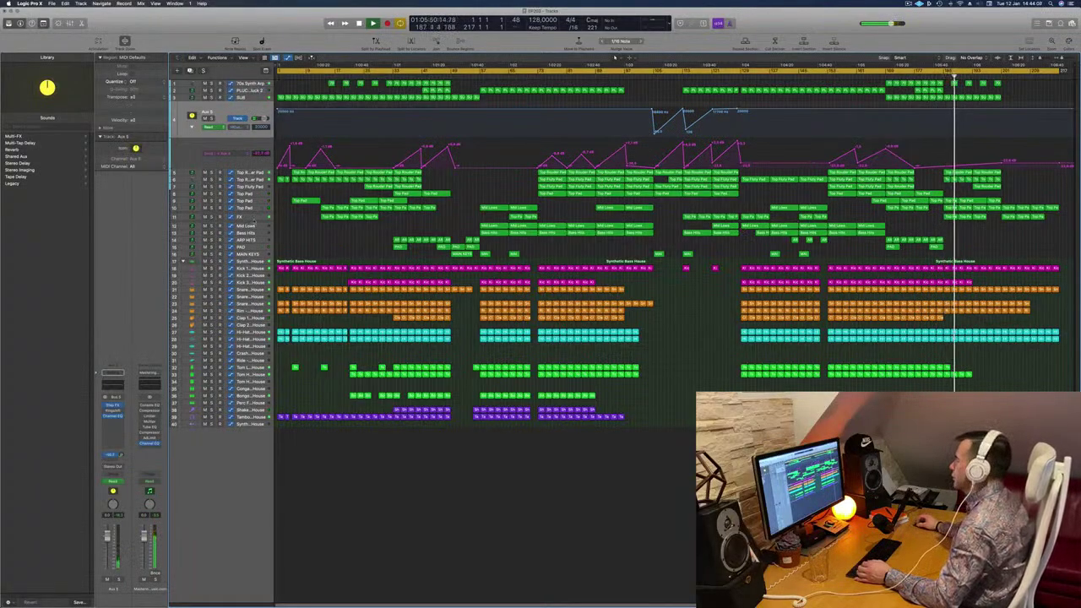
Display the FX track's volume automation and shape it with points from about bar 185 to the song's end, adjusting the one near bar 209.
click(253, 219)
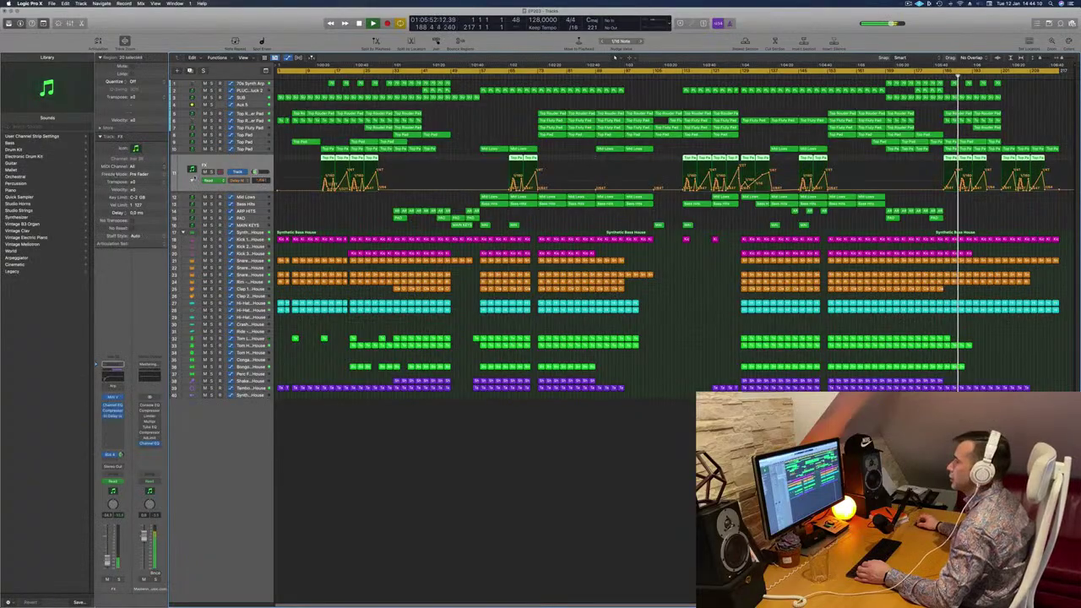
click(191, 180)
click(801, 110)
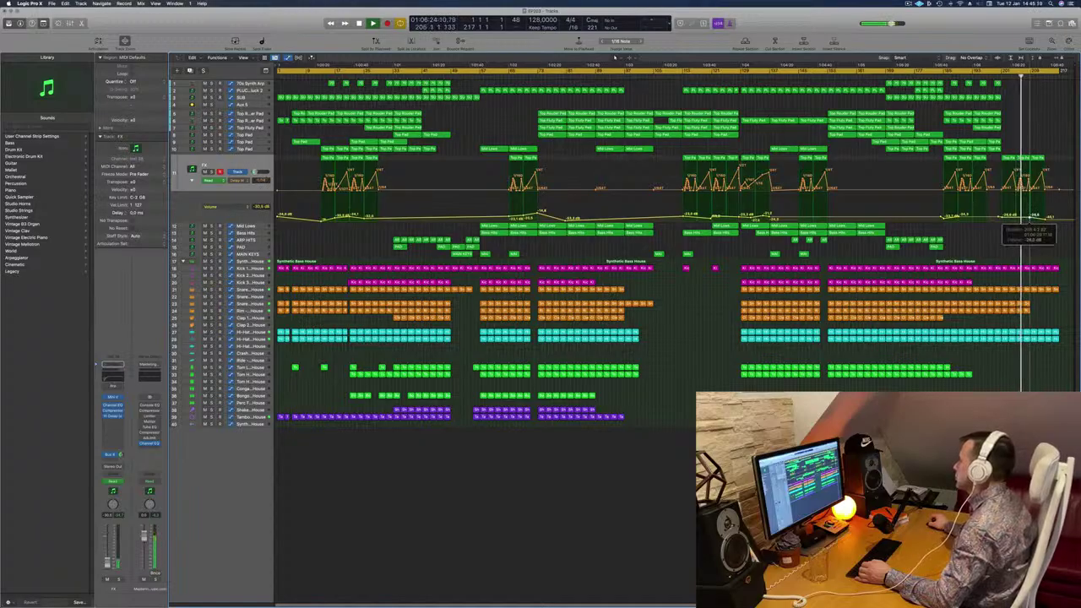
drag(1030, 218, 1030, 217)
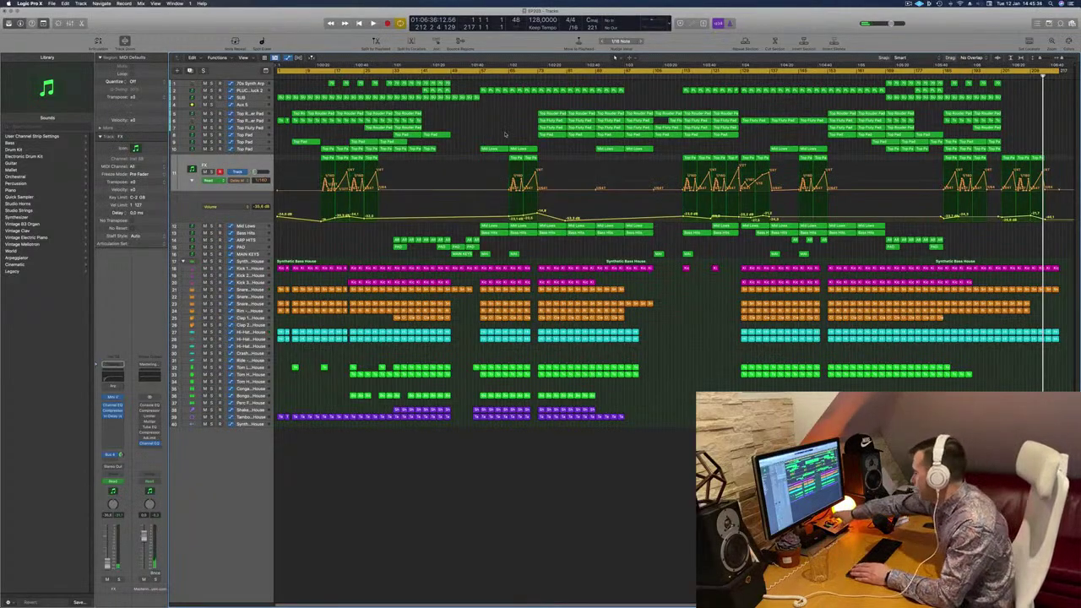
Play the full arrangement from the beginning to review the mix and automation.
key(space)
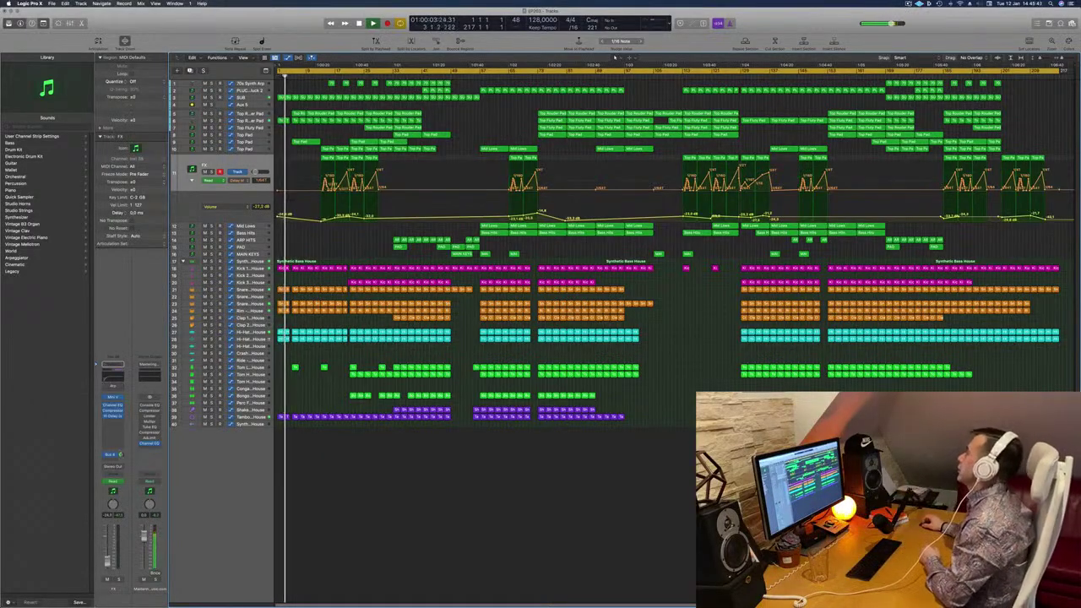
click(909, 4)
click(819, 25)
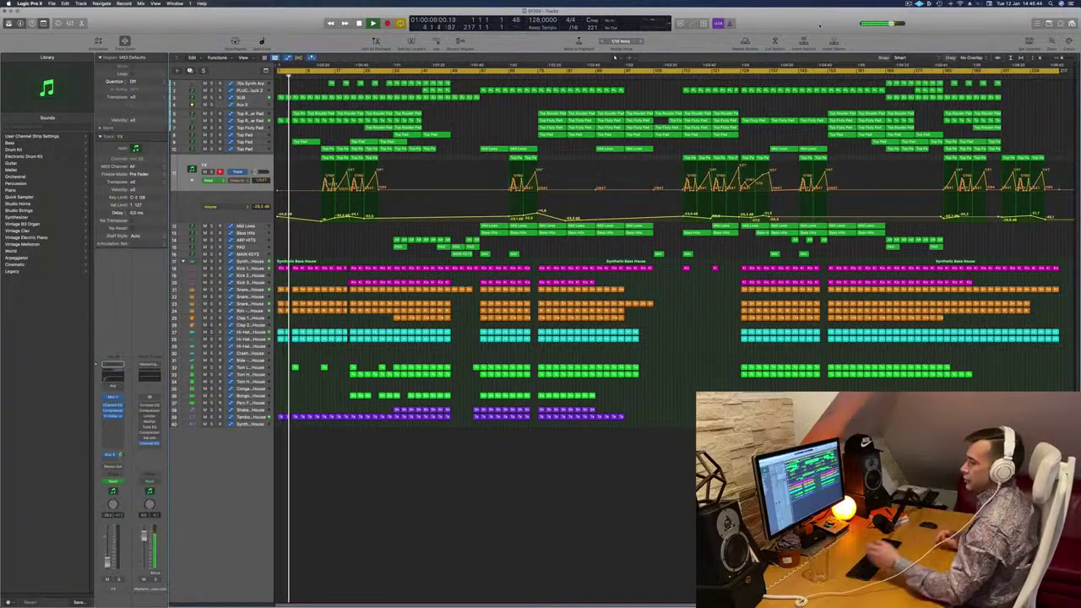